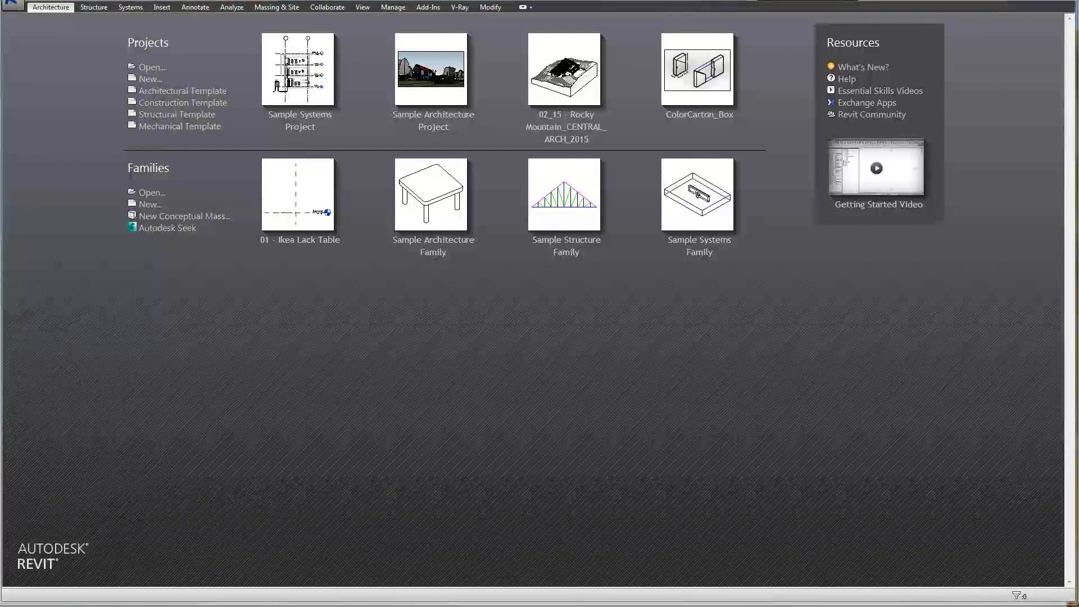
- Bring the browser showing the IKEA LACK side table page in front of Revit
key(alt+Tab)
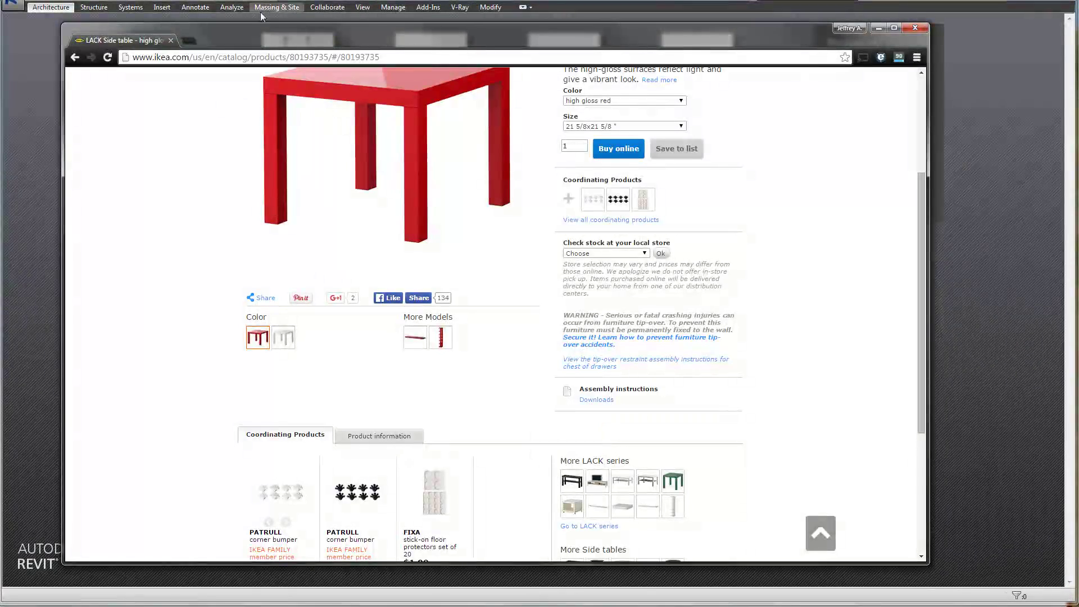
- Browse the LACK side table photos and revisit the white and red side table pages
drag(256, 33, 251, 33)
scroll(159, 276, up, 3)
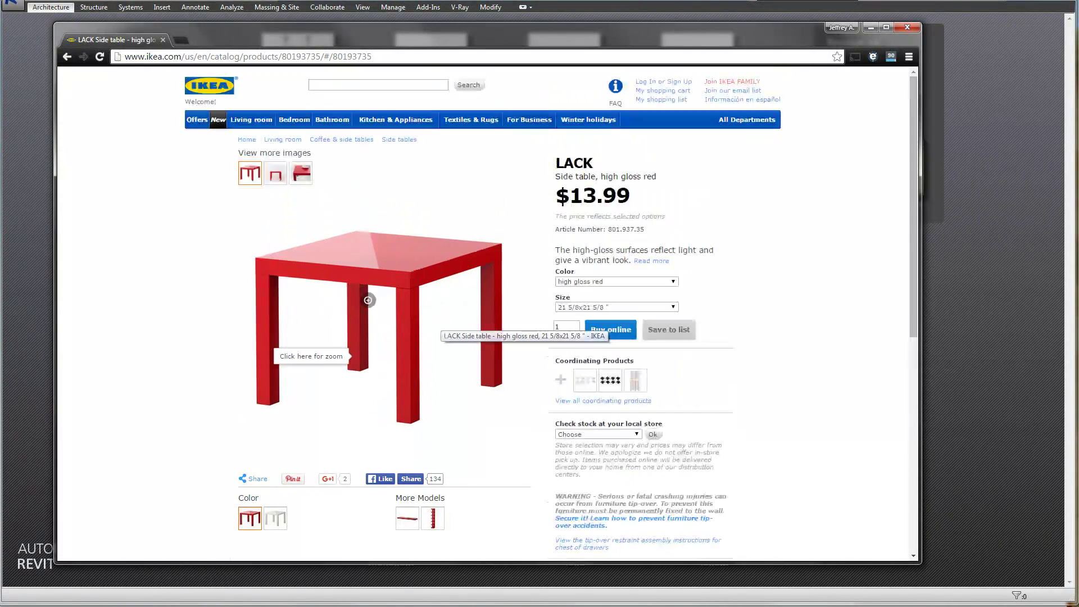
click(290, 179)
click(275, 179)
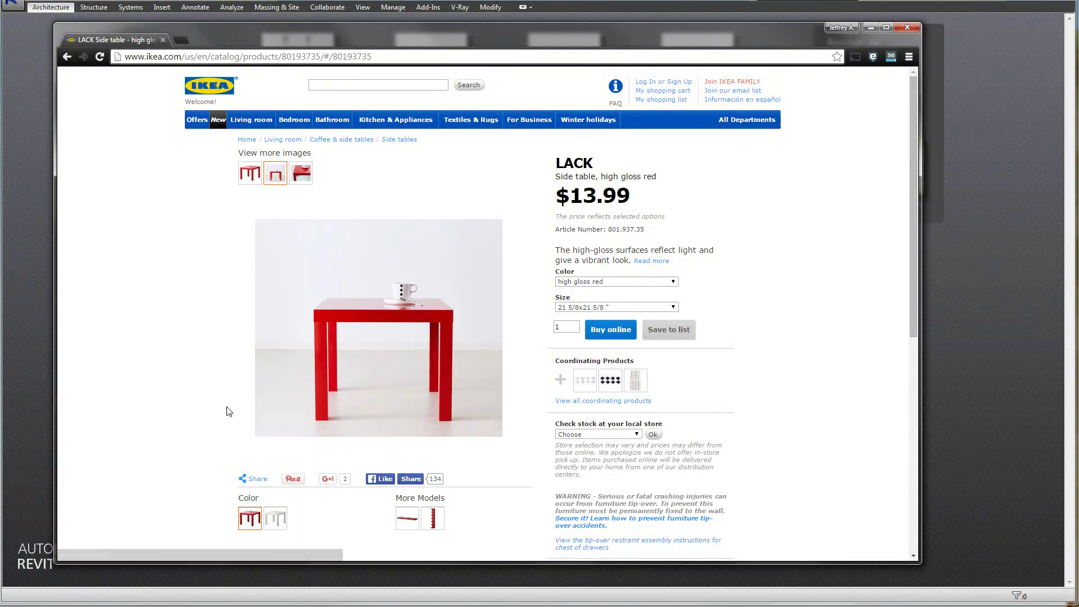
click(67, 57)
scroll(360, 236, up, 3)
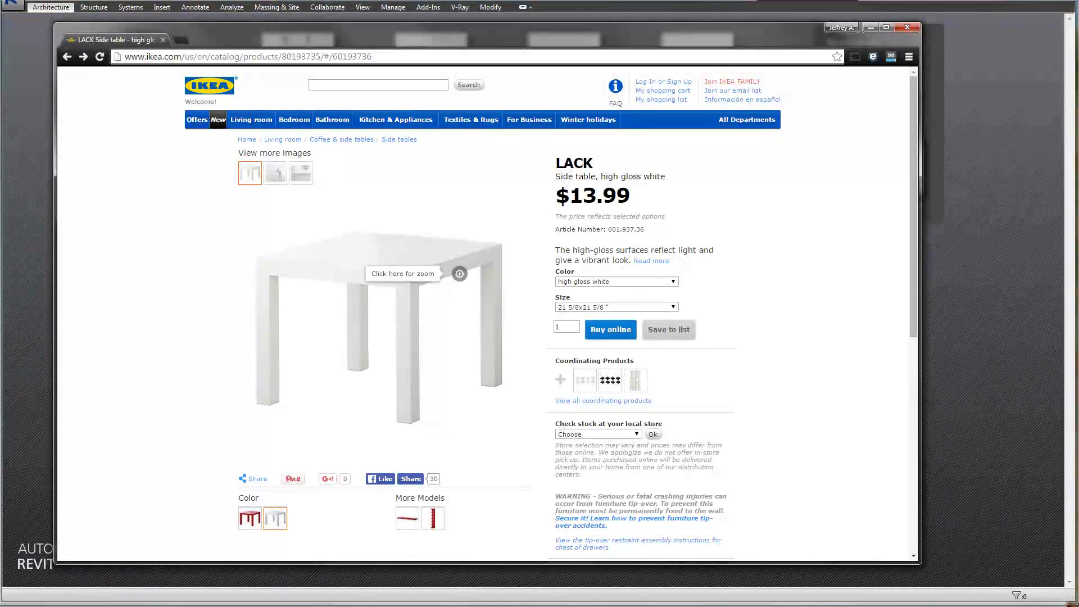
click(67, 58)
- Check the white LACK coffee table from the lack search results, then minimize the browser
key(alt+Left)
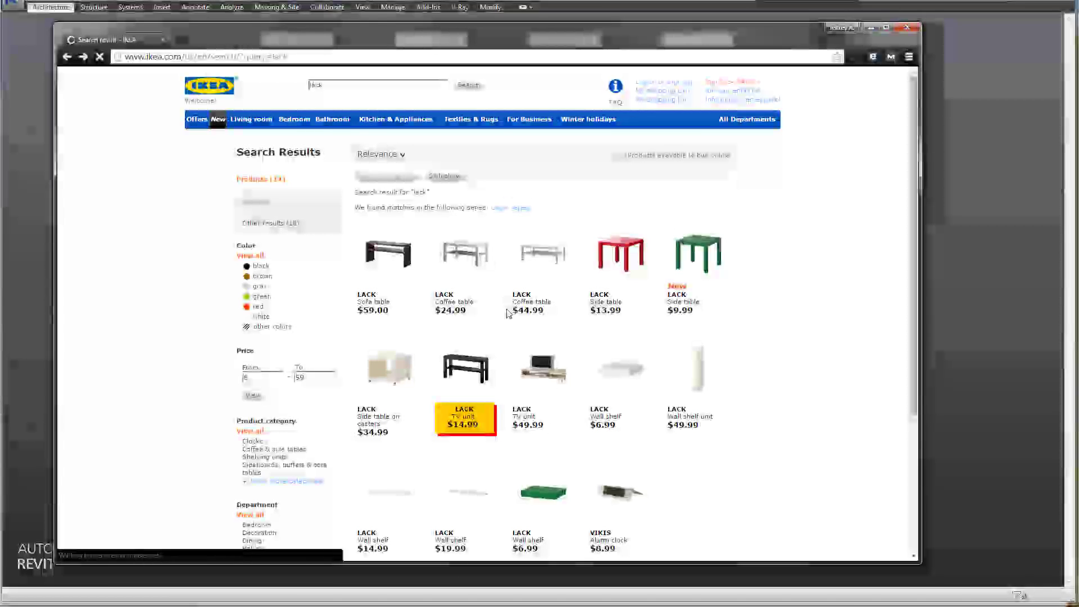
click(464, 255)
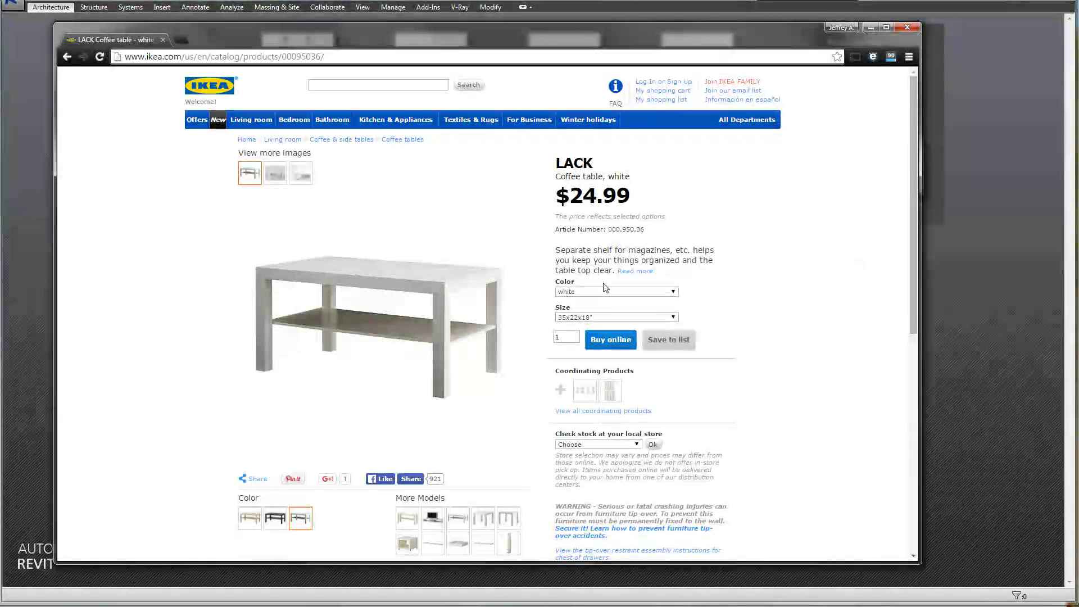
click(67, 56)
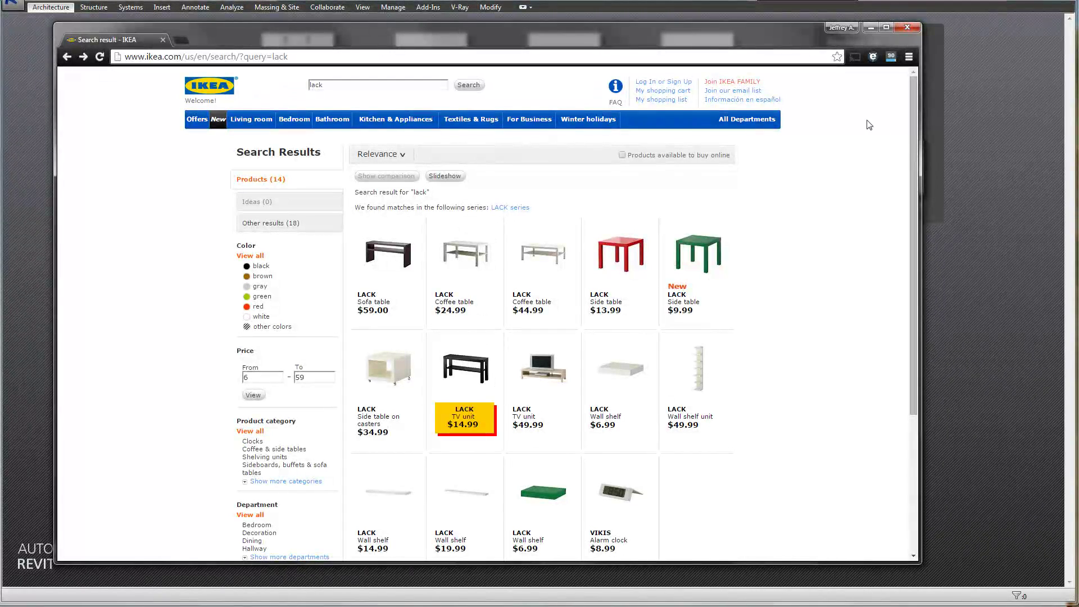
click(870, 30)
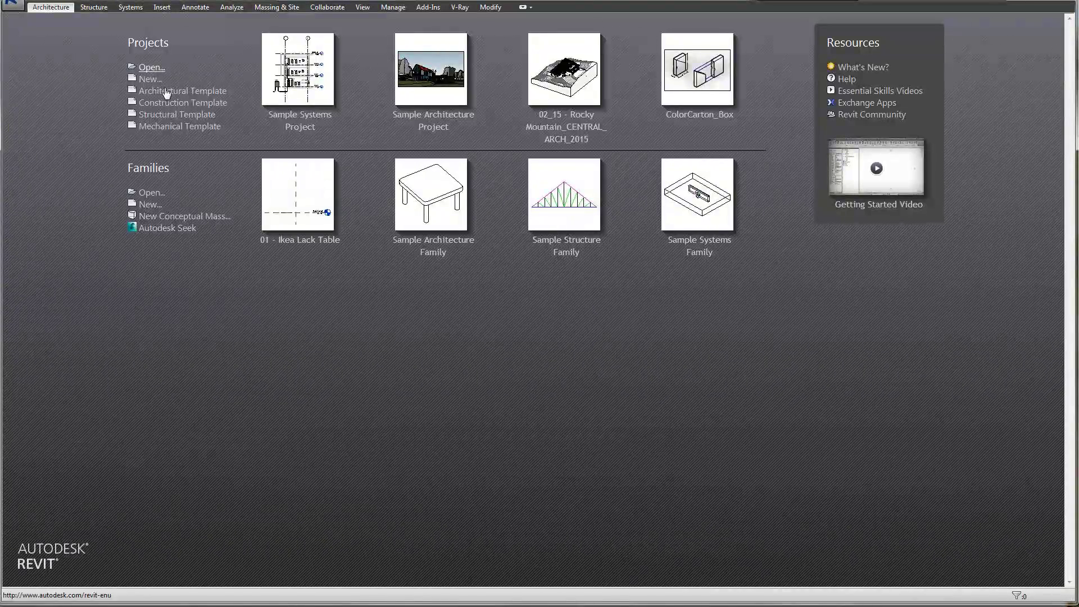
- Start a new family from the Furniture.rft template
click(149, 206)
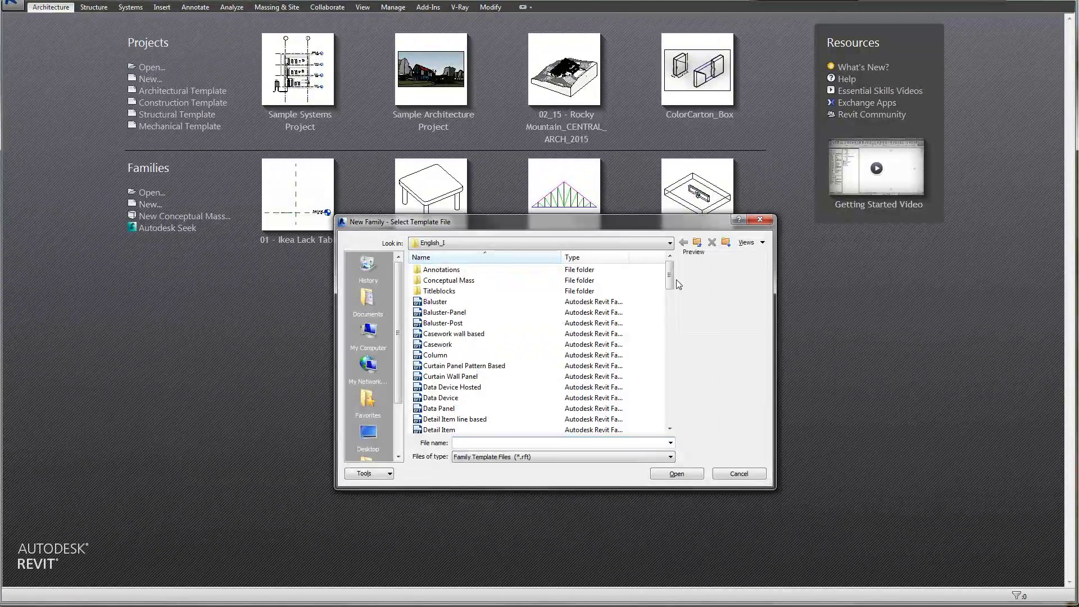
drag(669, 284, 670, 337)
text(Furniture)
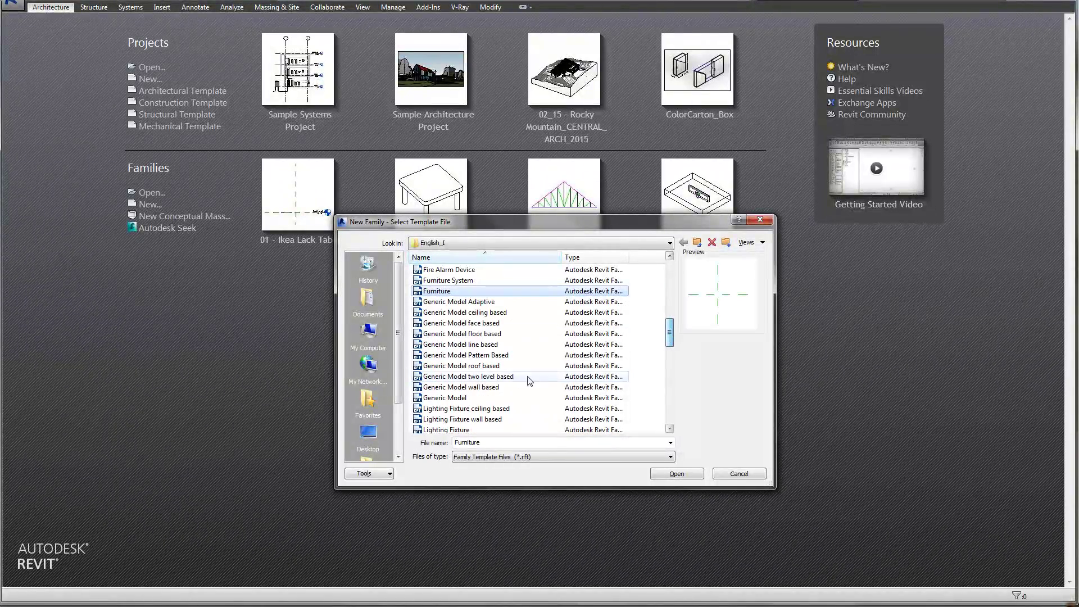
click(512, 399)
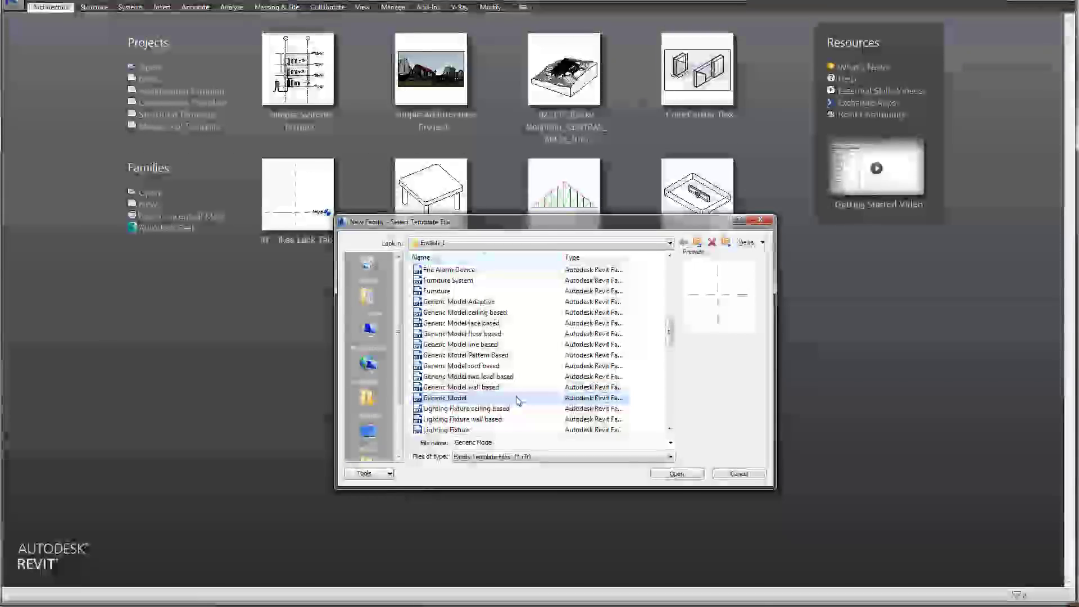
click(482, 291)
click(669, 473)
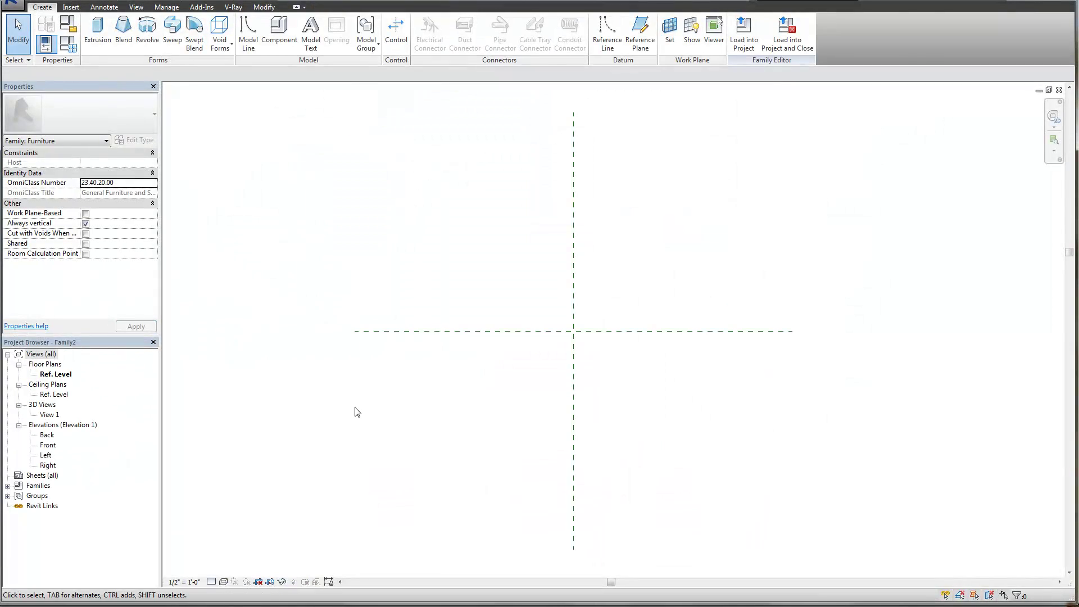
- Save the family as '01 - Ikea Lack Table'
key(ctrl+s)
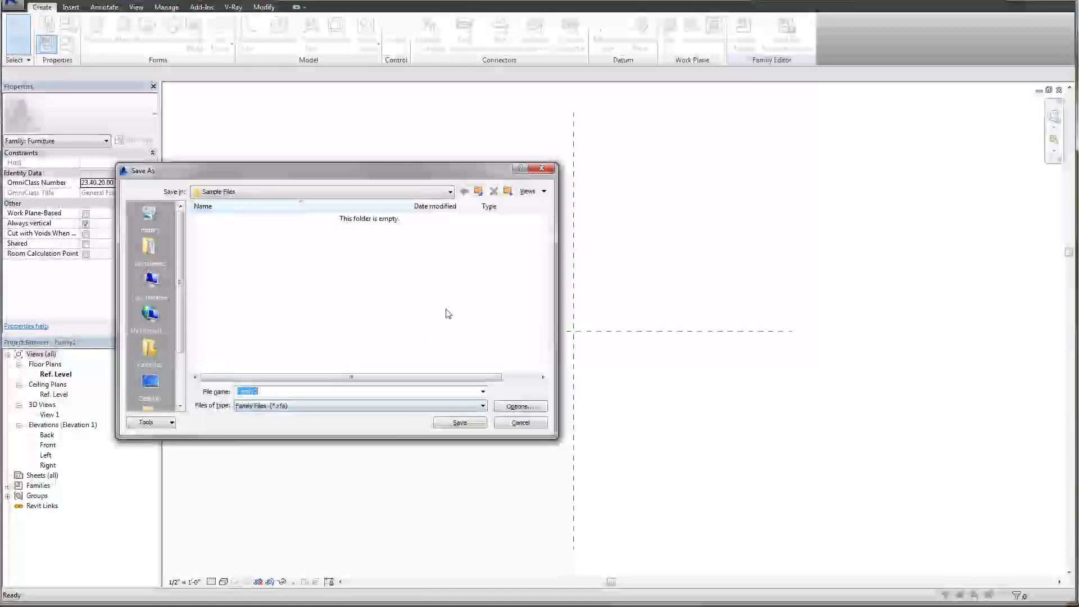
text(01 - Ikea Lack)
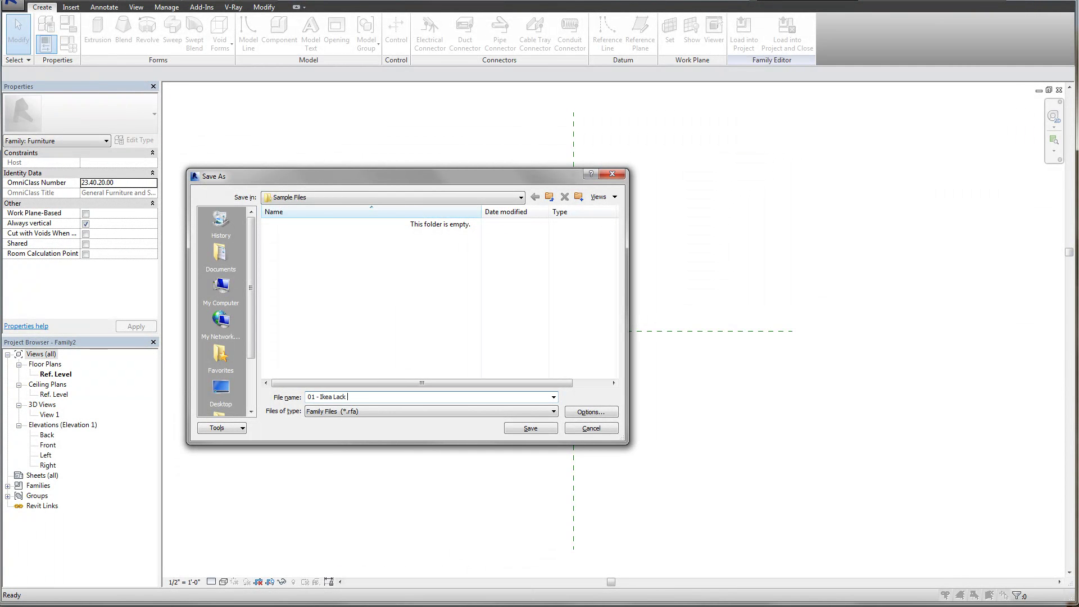
text(able)
click(593, 412)
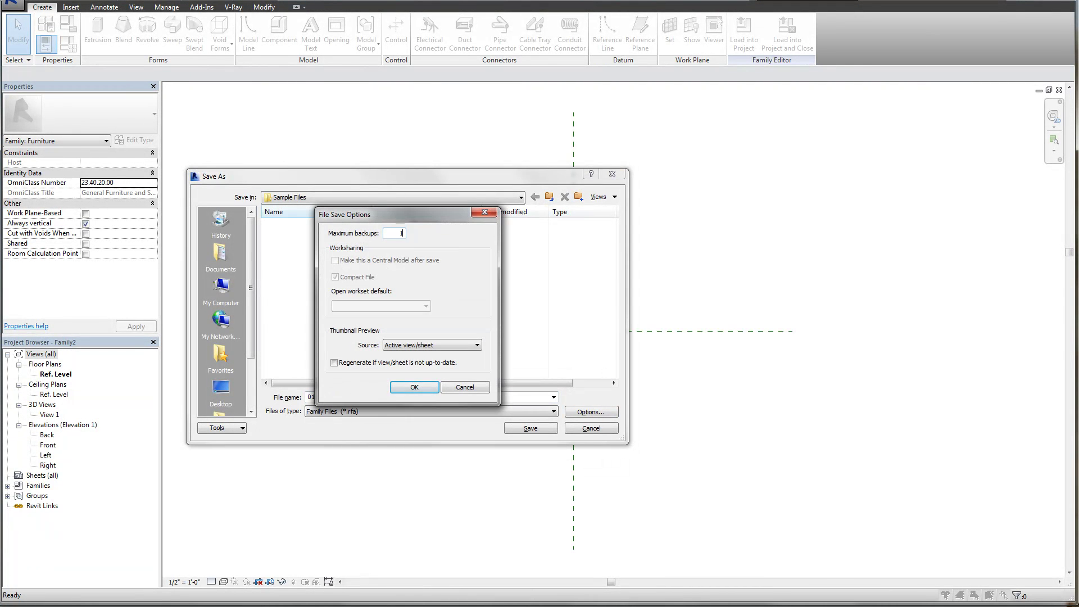
click(464, 388)
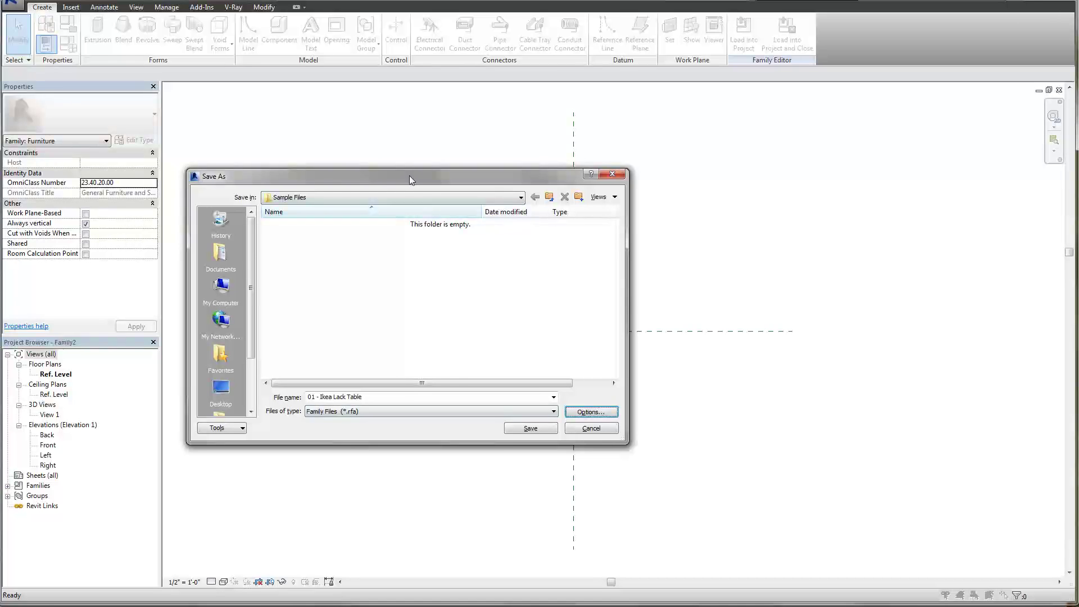
click(518, 429)
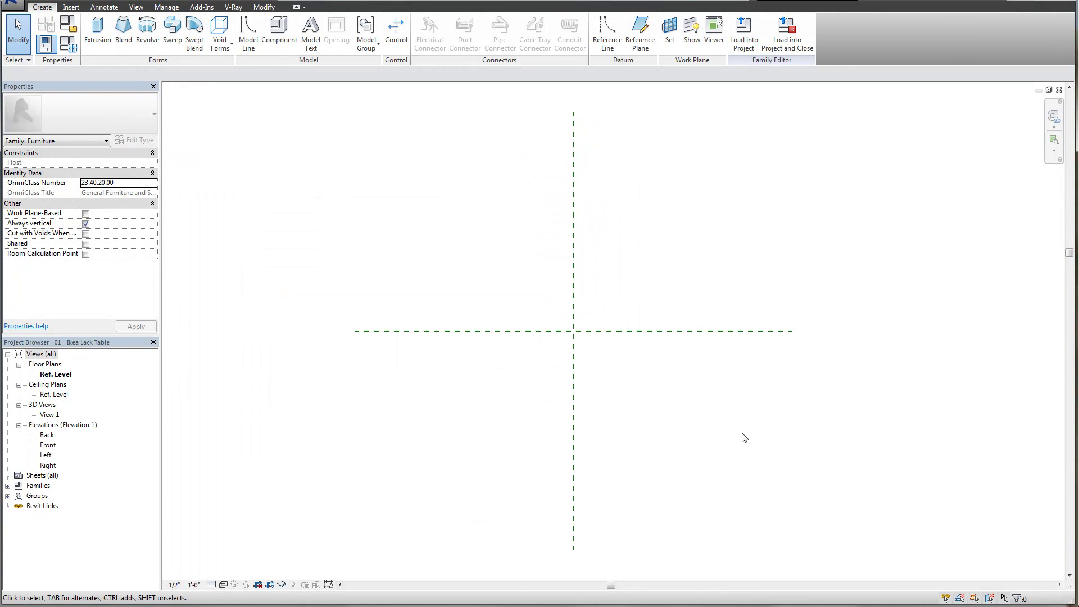
- Recentre the plan on the reference planes, briefly starting and cancelling plane and line tools
middle_drag(728, 440, 738, 446)
scroll(619, 373, up, 1)
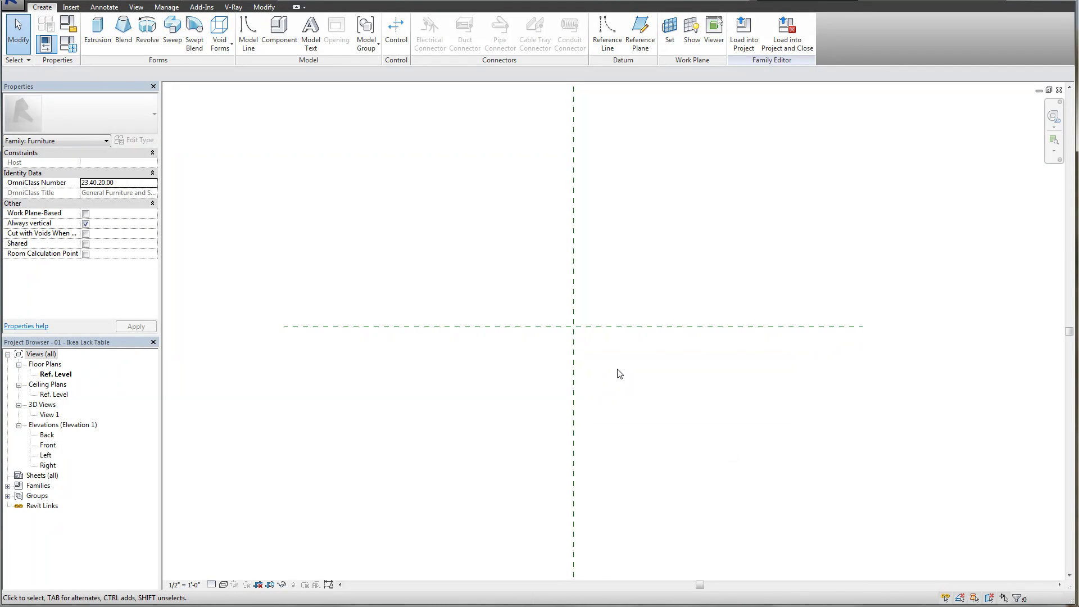
middle_drag(610, 401, 634, 339)
key(r)
key(p)
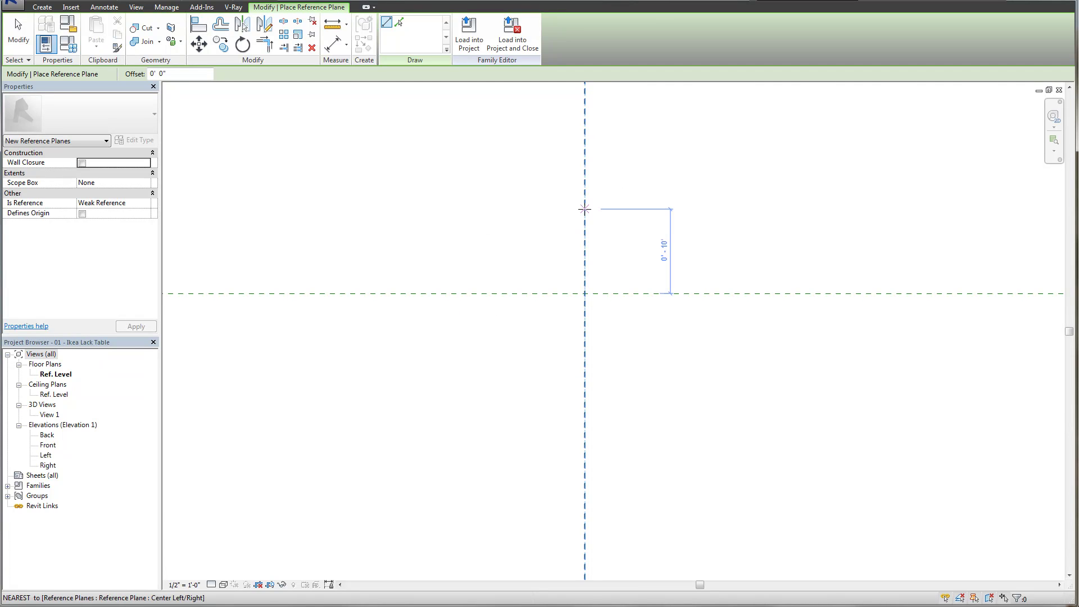
key(Escape)
key(Escape)
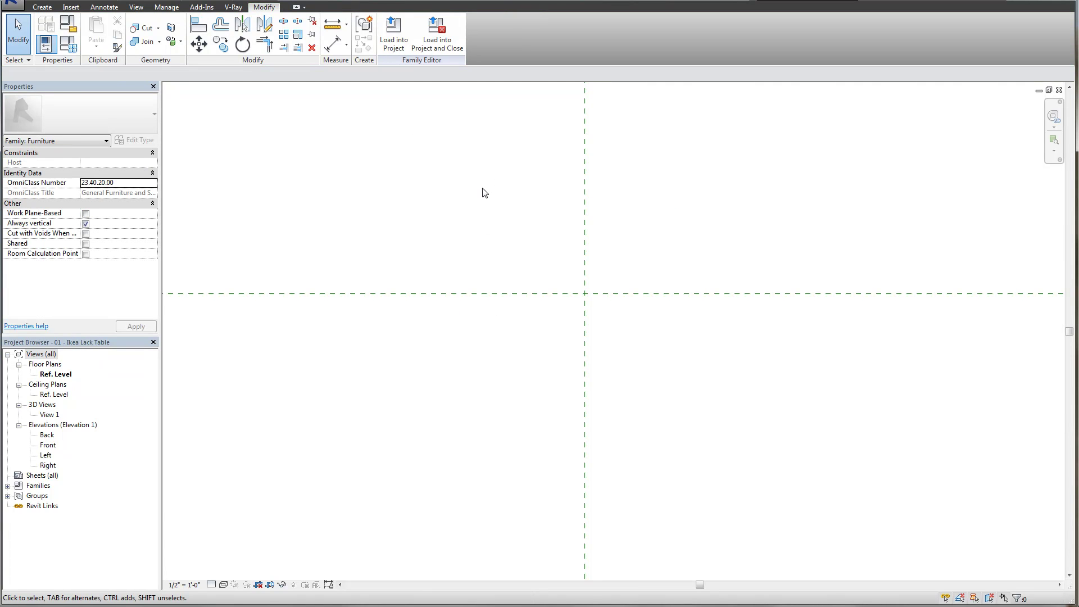
click(42, 6)
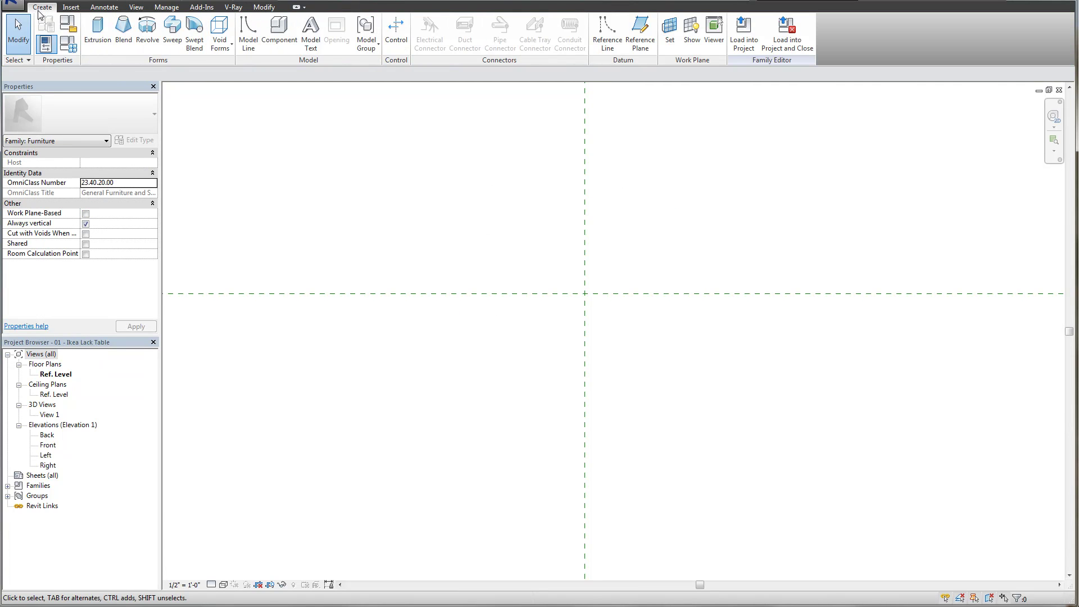
click(608, 30)
key(Escape)
key(Escape)
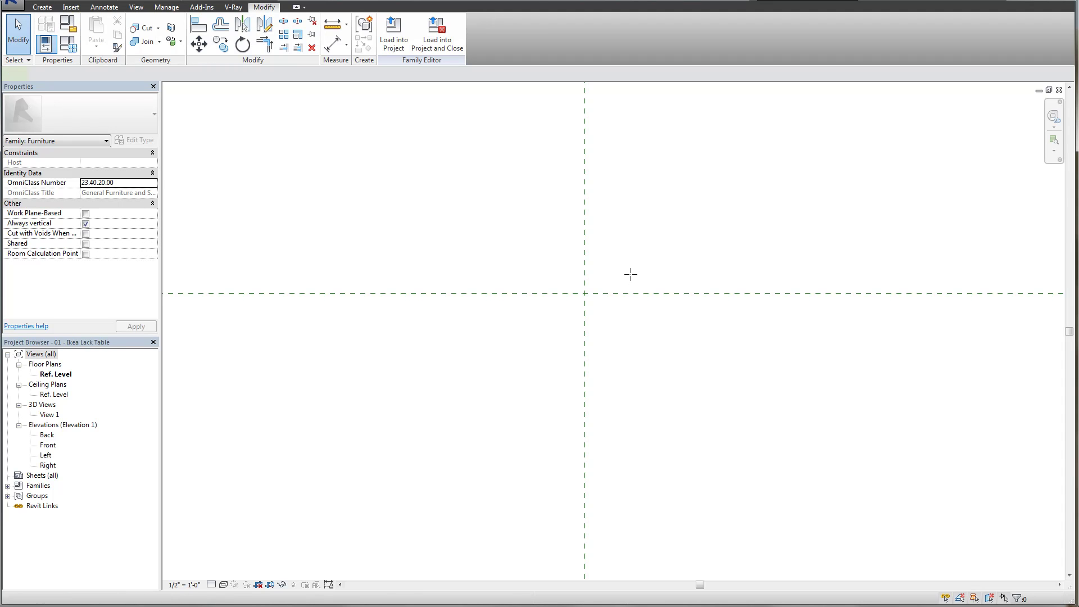
- Draw a new vertical reference plane along the vertical centre line
key(r)
key(p)
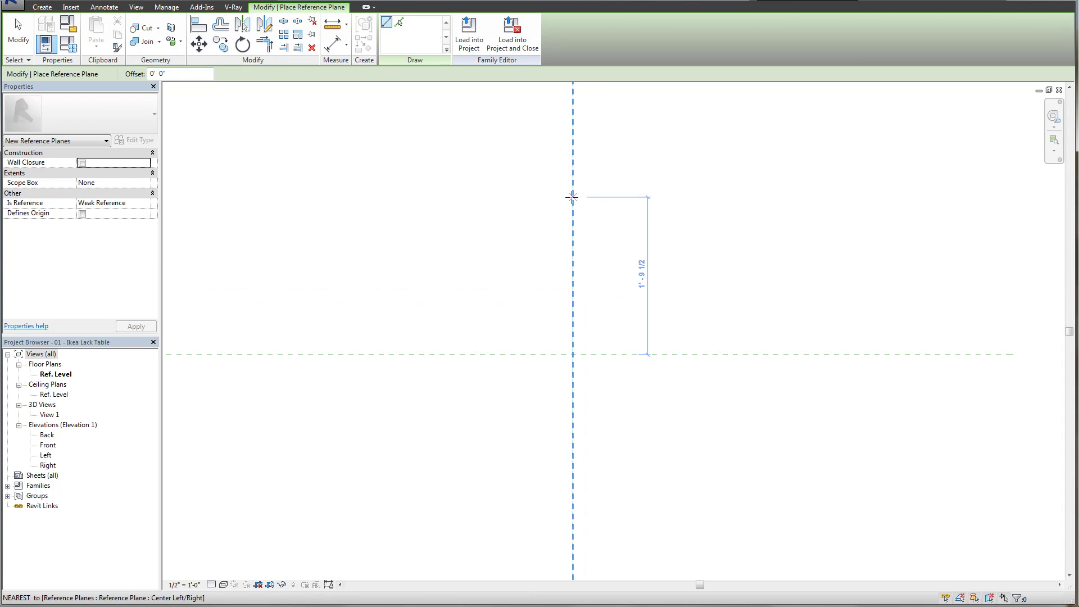
click(573, 197)
click(568, 519)
key(Escape)
key(Escape)
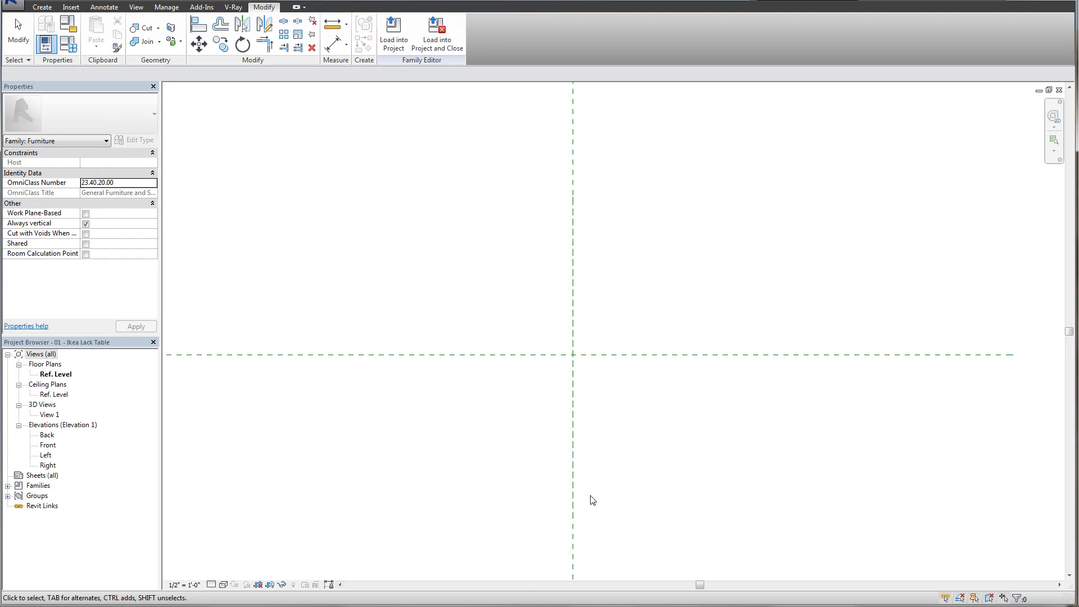
- Move the new vertical plane 8" right, then switch to the IKEA search results
click(573, 427)
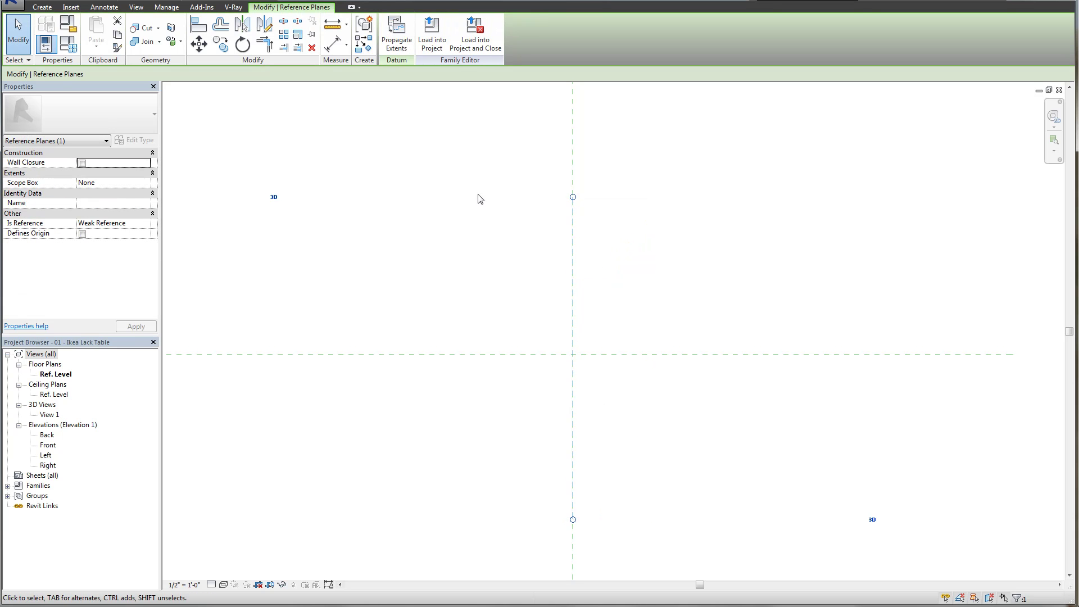
scroll(562, 186, down, 1)
middle_drag(542, 178, 507, 231)
key(m)
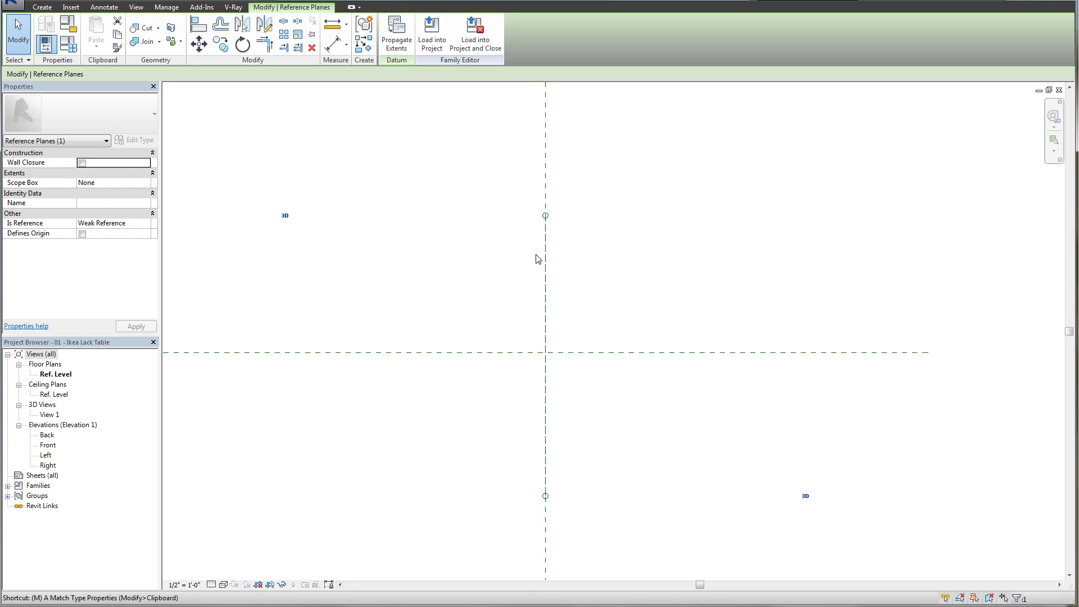
click(577, 240)
click(547, 257)
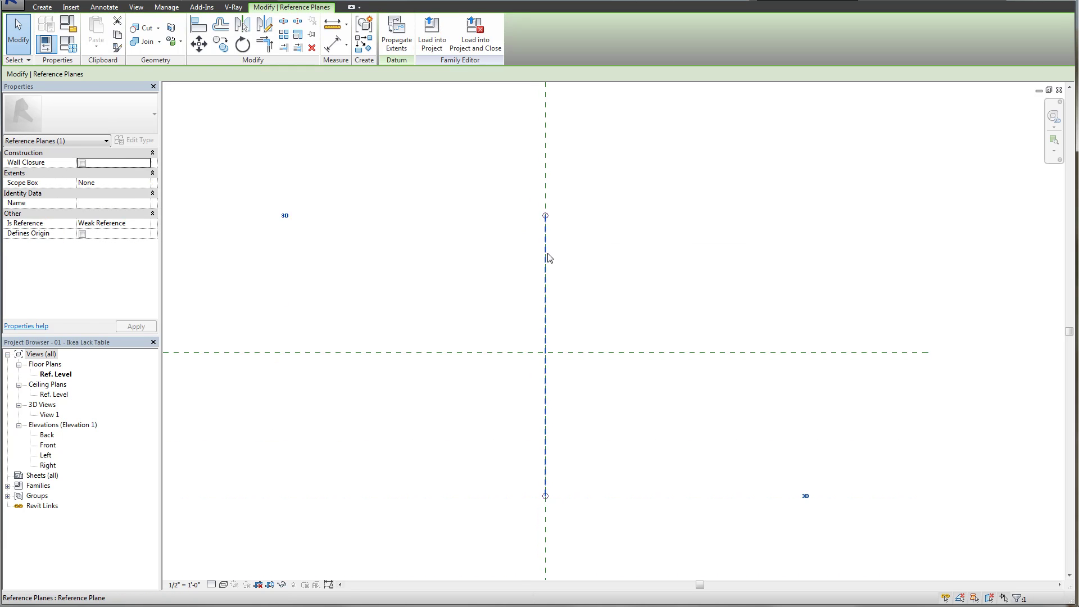
key(m)
key(v)
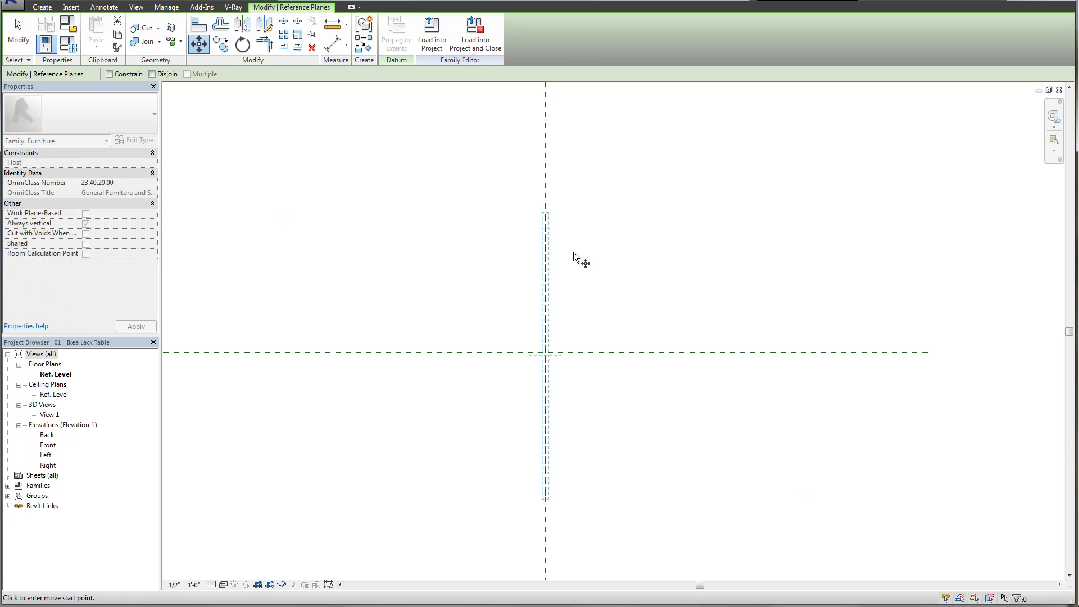
click(549, 253)
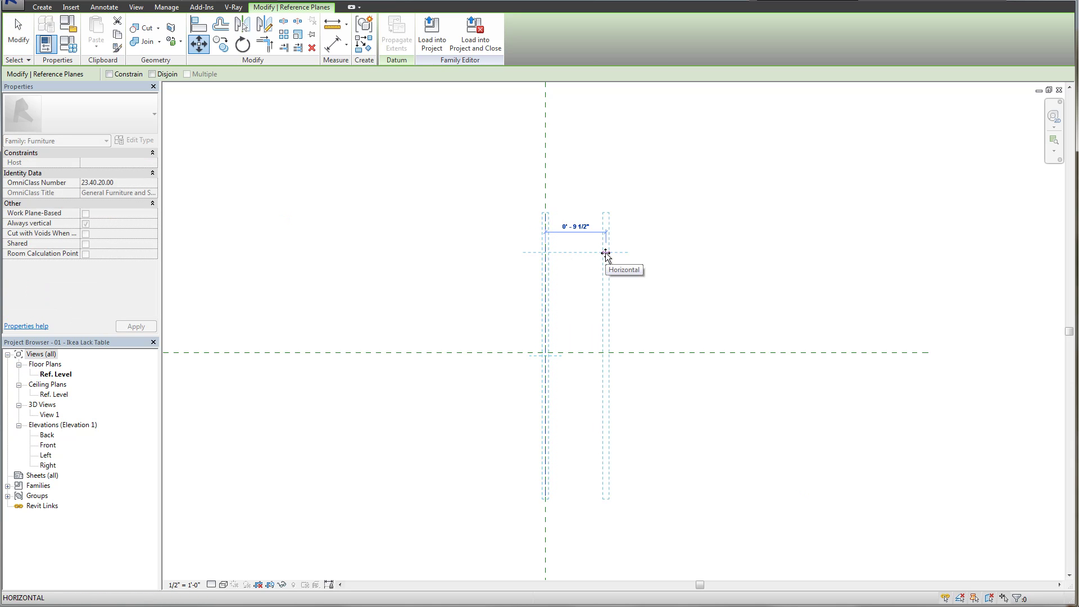
text(8")
key(Return)
key(Escape)
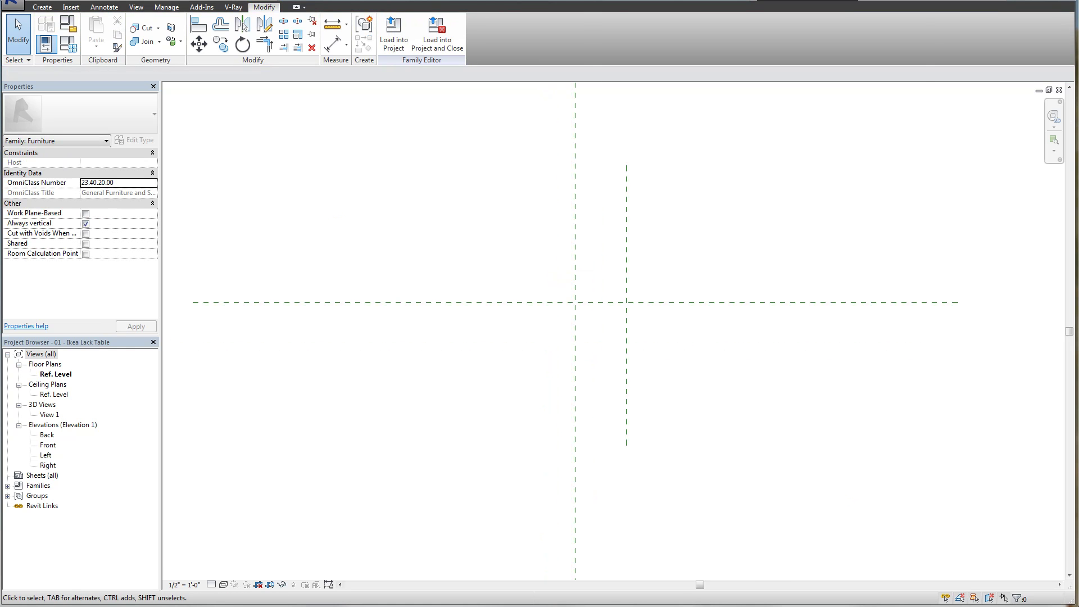
key(alt+Tab)
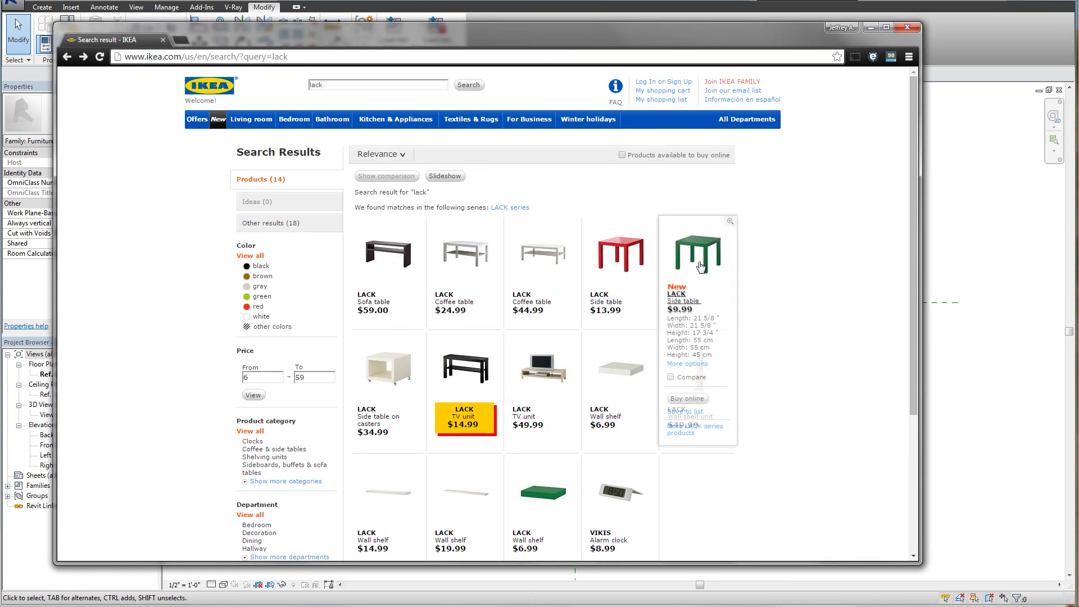
- Check the green LACK side table's 21 5/8" x 21 5/8" size, then return to Revit's right plane
click(700, 264)
click(611, 306)
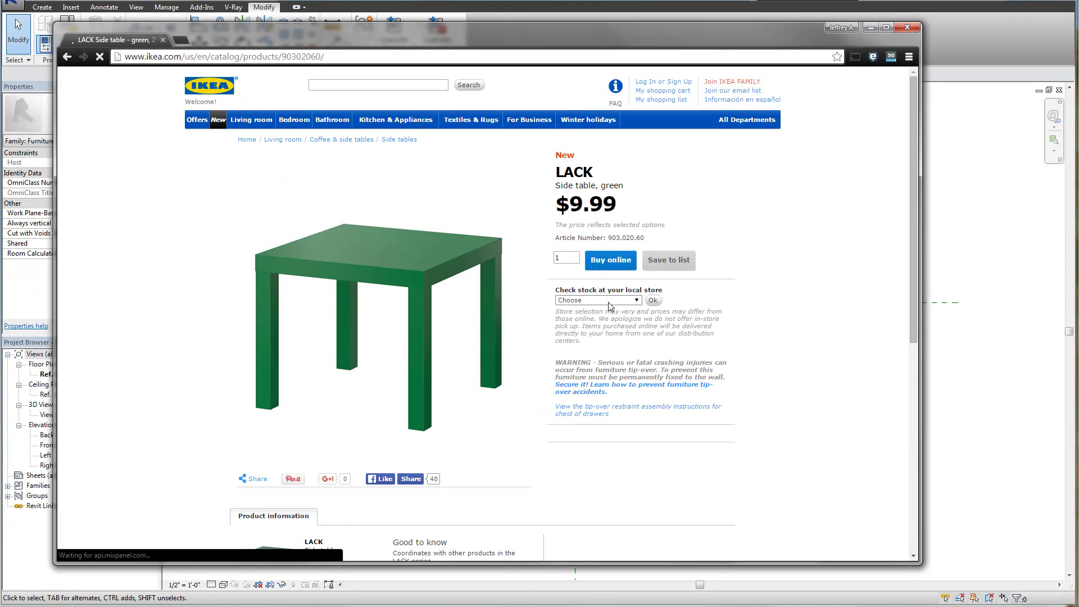
click(606, 310)
click(606, 307)
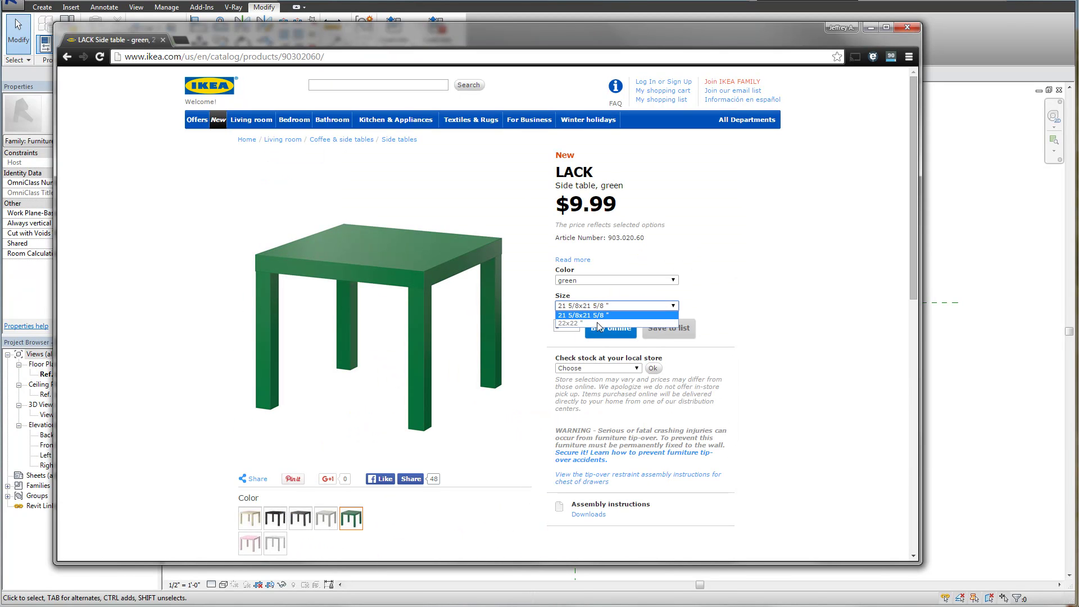
key(alt+Tab)
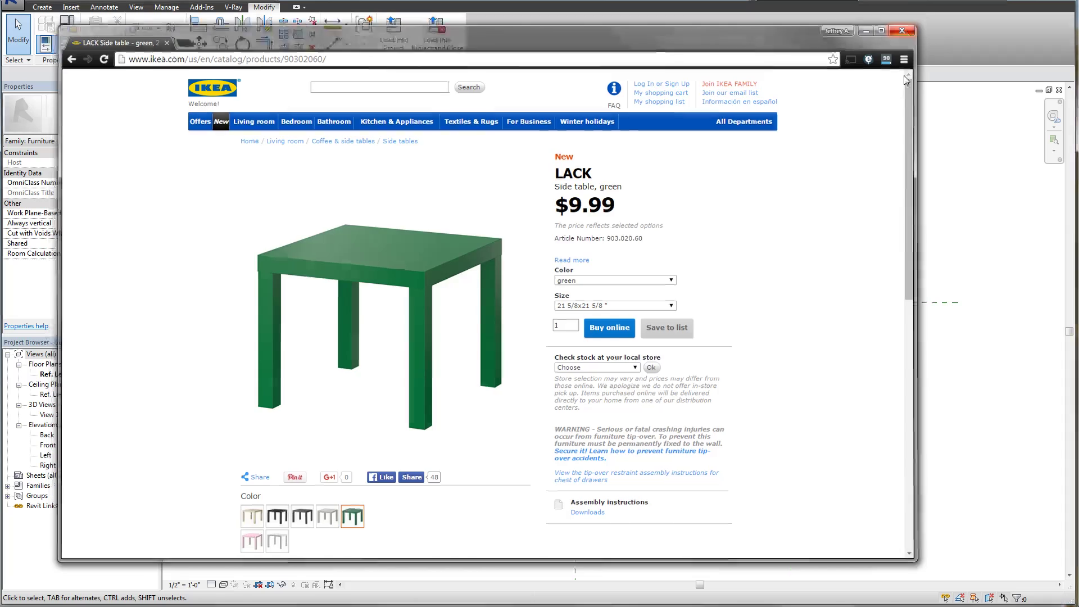
click(642, 285)
- Change the right reference plane's distance from centre to 11"
scroll(615, 231, up, 2)
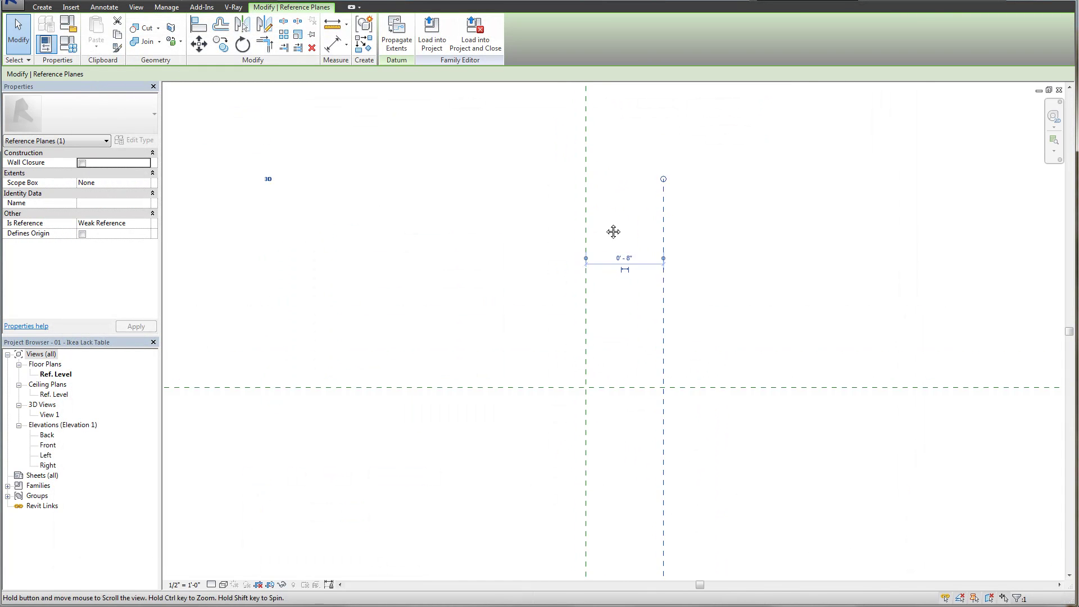
click(619, 209)
text(11)
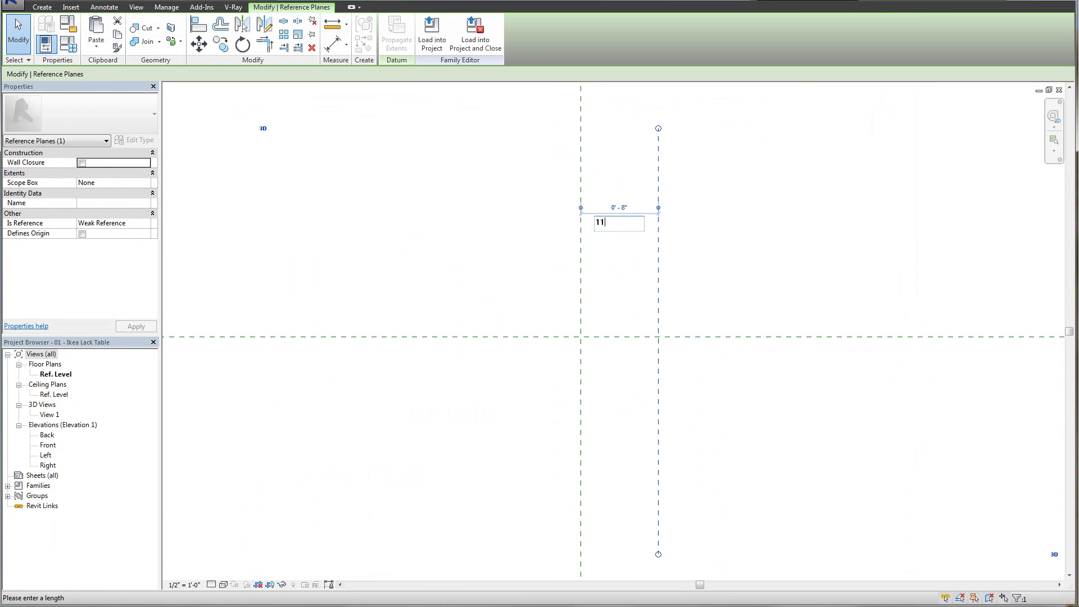
click(748, 214)
scroll(699, 291, down, 2)
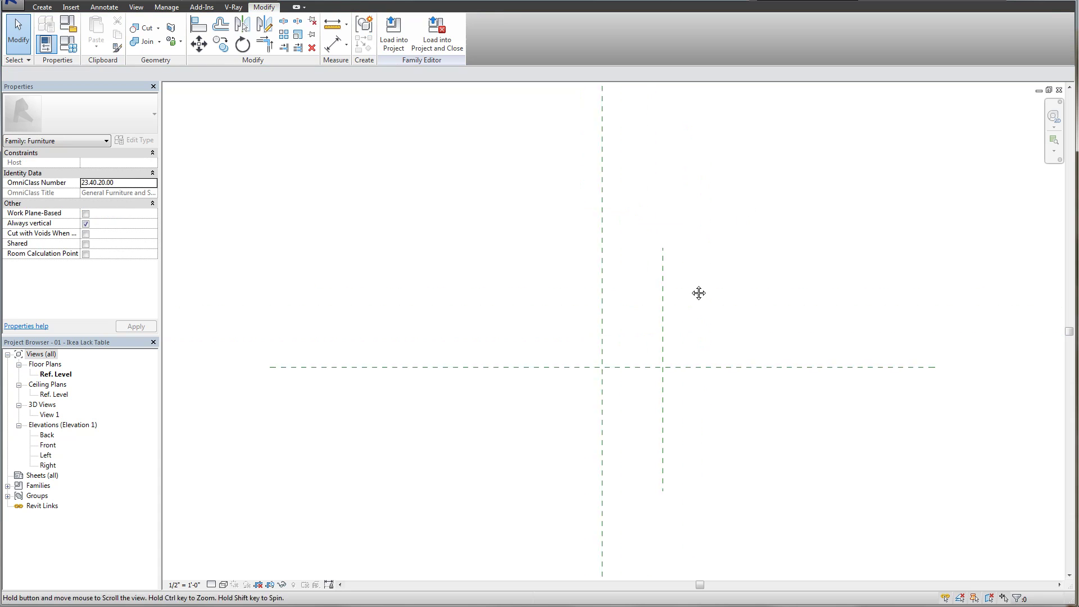
- Mirror the right plane across the vertical centre plane to add a left plane 11" out
click(662, 308)
mouse_move(702, 250)
middle_down()
mouse_move(715, 229)
mouse_move(700, 219)
middle_up()
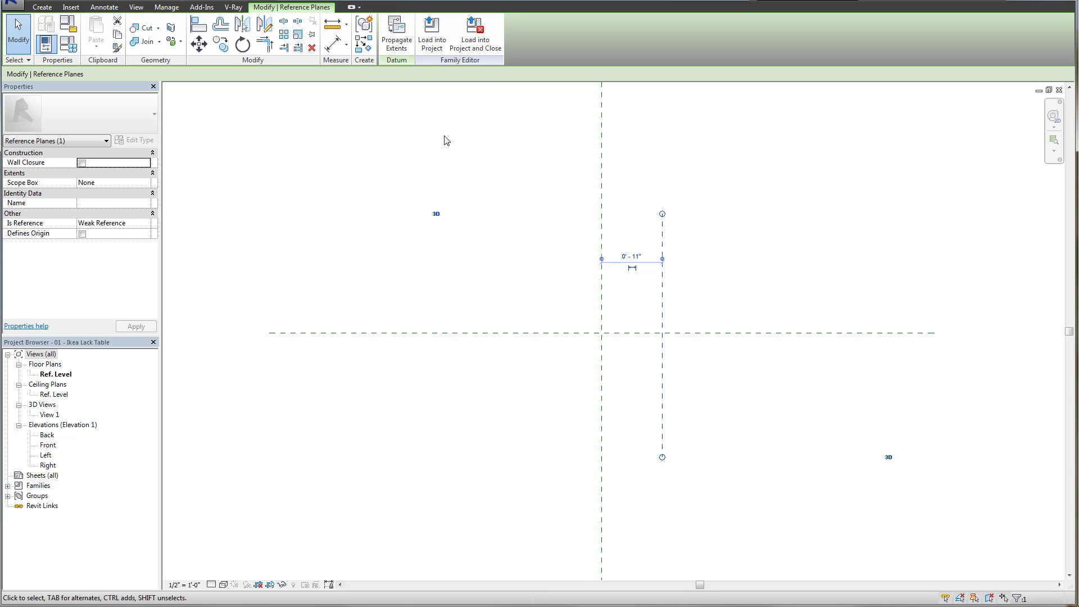
key(m)
key(m)
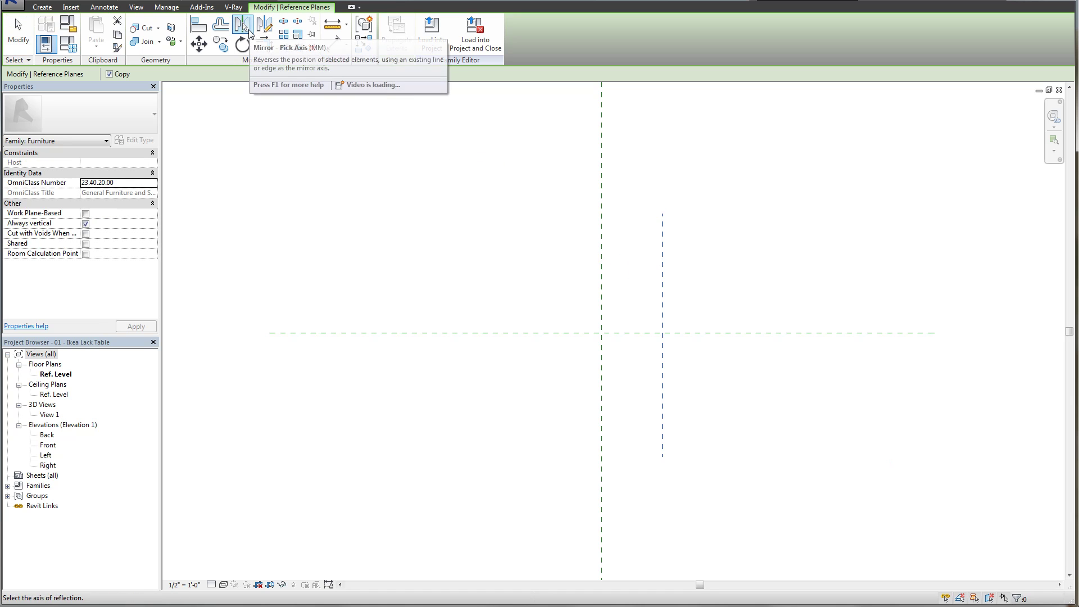
click(603, 231)
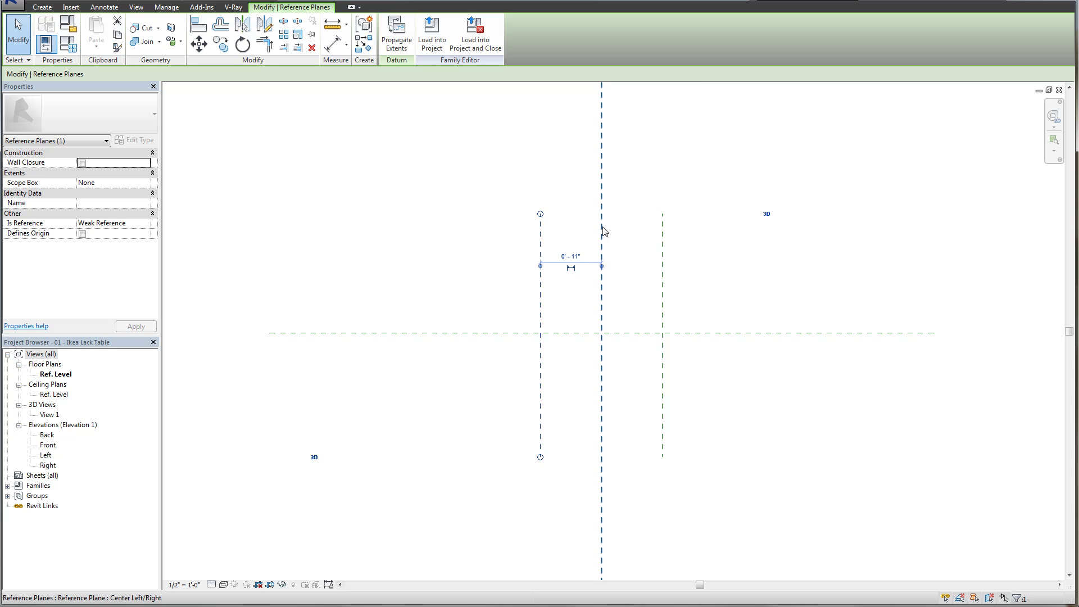
scroll(620, 226, down, 1)
click(600, 298)
scroll(601, 331, up, 1)
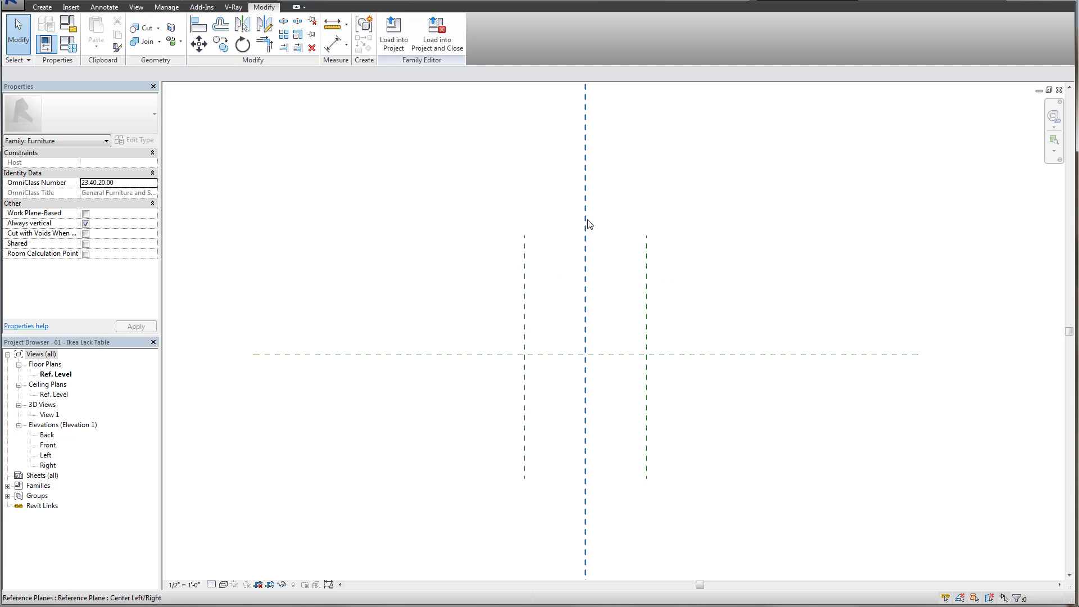
middle_drag(533, 339, 557, 277)
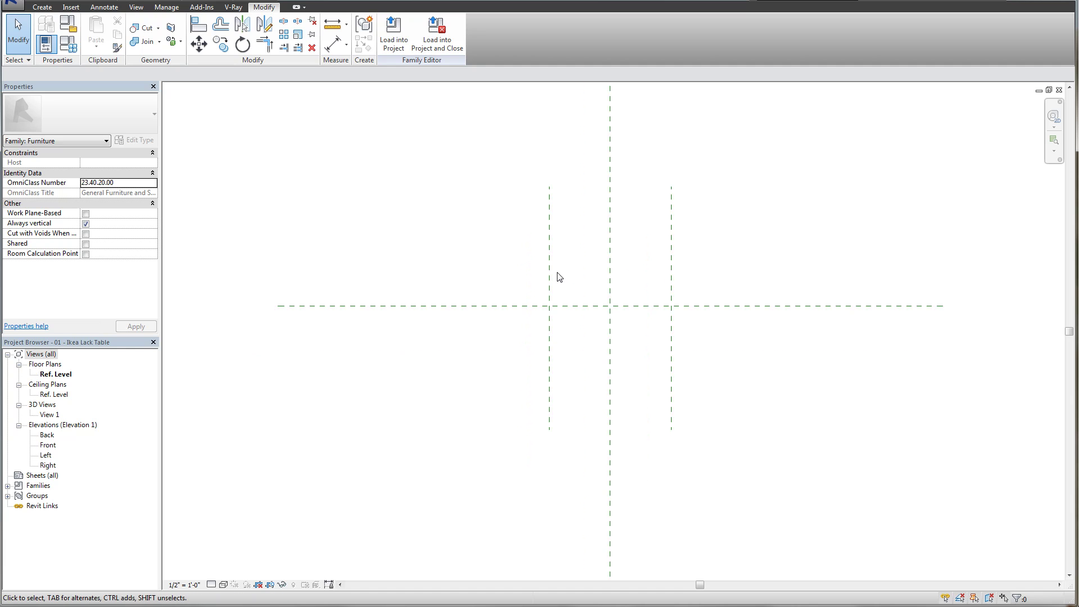
- Draw a horizontal reference plane and move it 11" below centre
key(p)
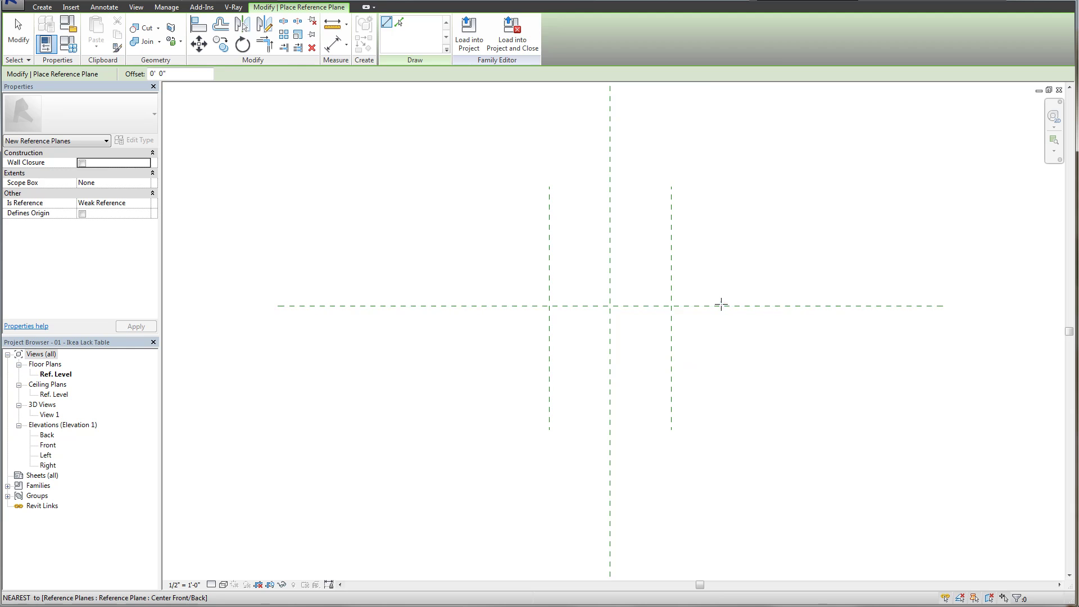
key(Escape)
drag(457, 258, 753, 363)
click(743, 339)
text(11")
key(Return)
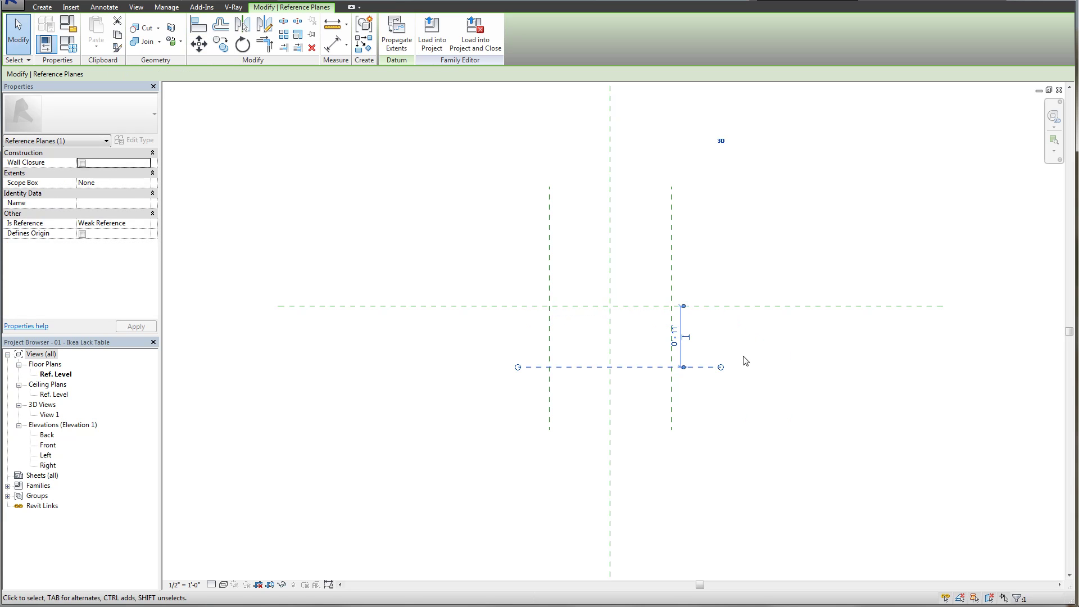
- Mirror the horizontal plane across the centre to add one 11" above
key(mm)
click(727, 305)
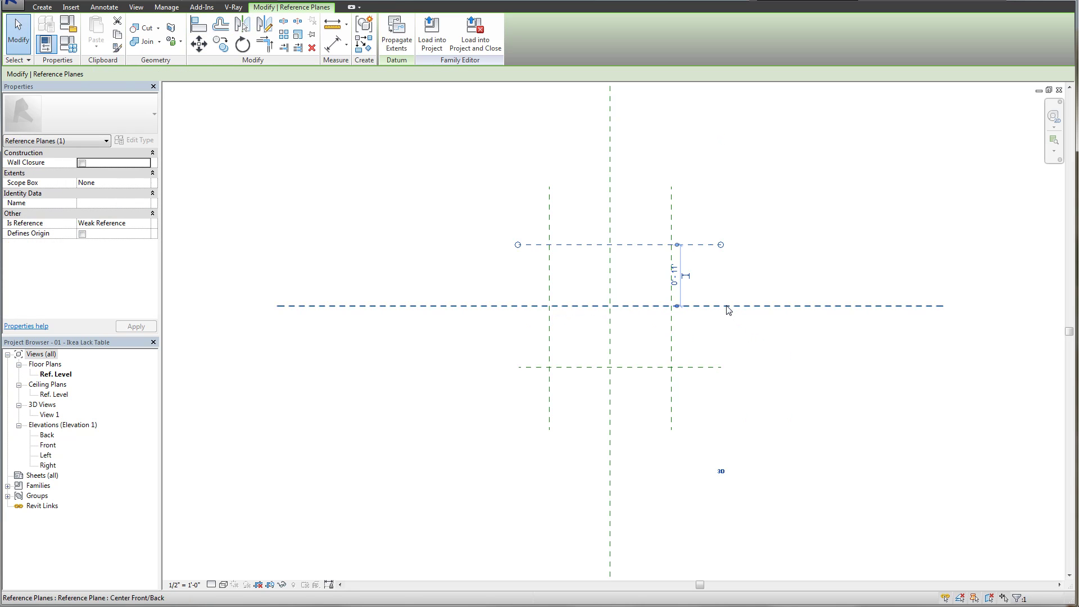
key(Escape)
scroll(729, 304, up, 2)
middle_drag(729, 304, 713, 336)
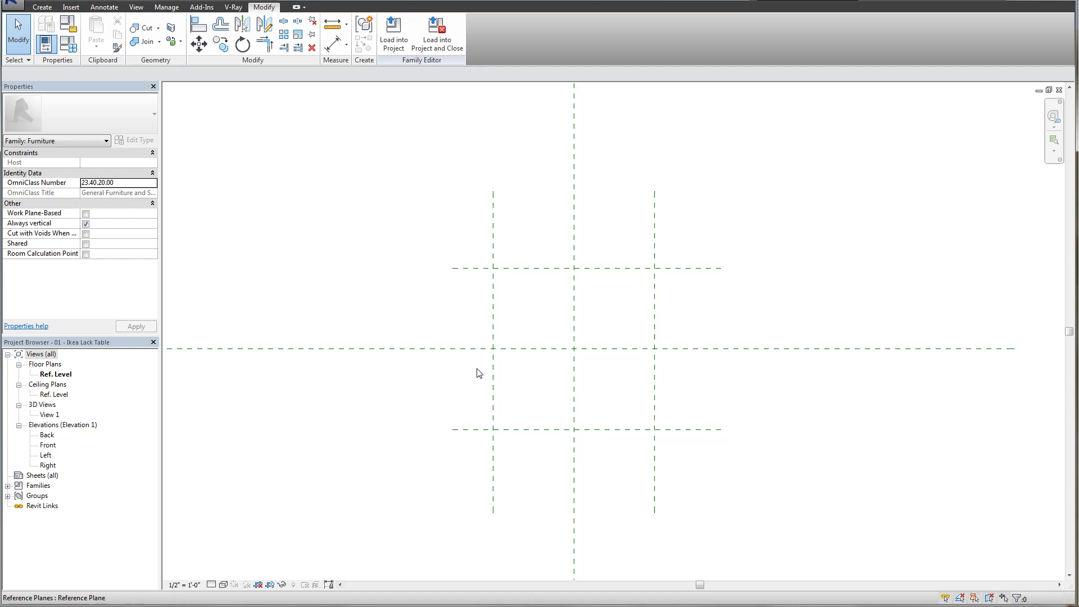
middle_drag(494, 301, 521, 276)
scroll(508, 336, down, 1)
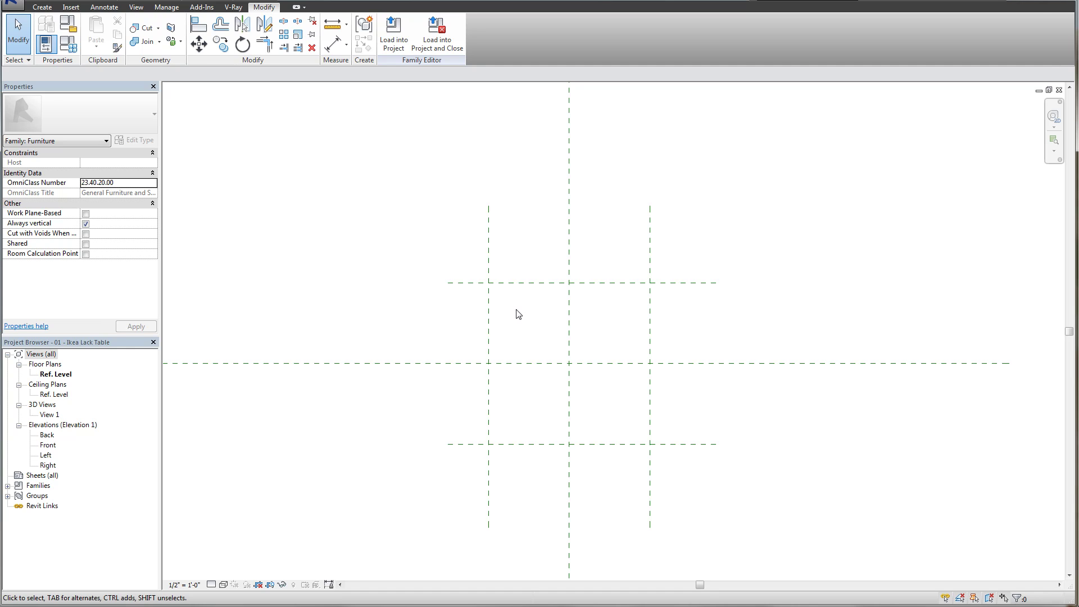
middle_drag(607, 302, 606, 321)
scroll(646, 292, up, 2)
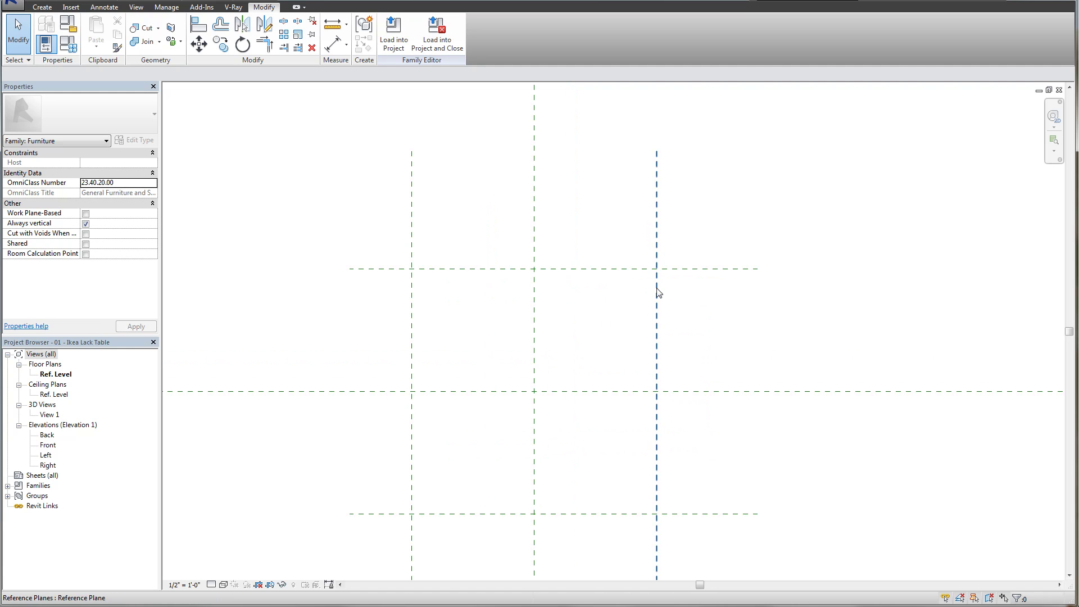
middle_drag(624, 315, 624, 285)
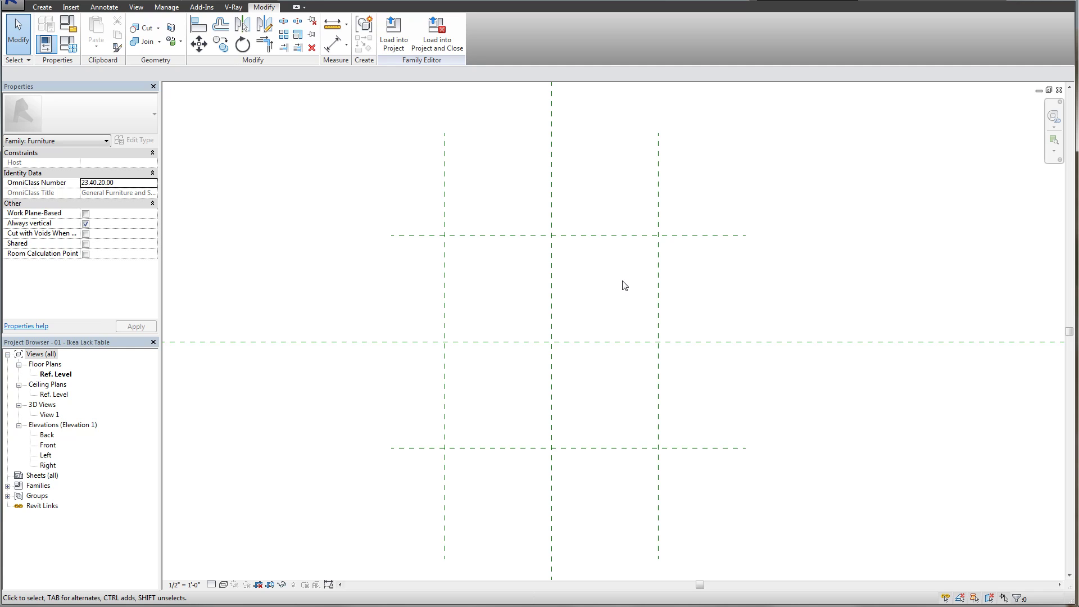
- Copy the right vertical reference plane 2" inward
click(658, 421)
key(c)
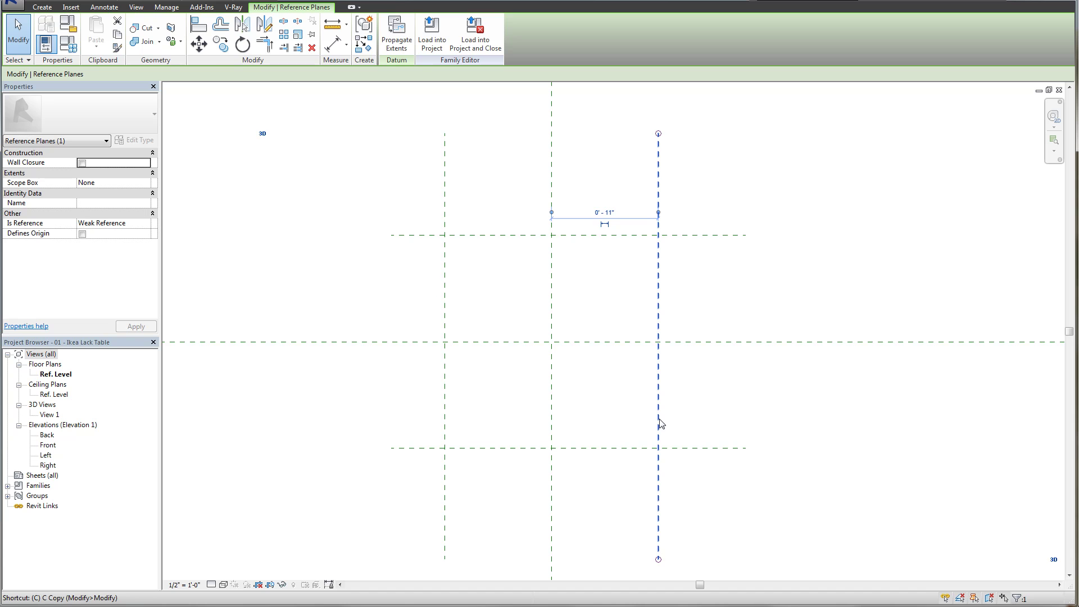
key(c)
click(659, 422)
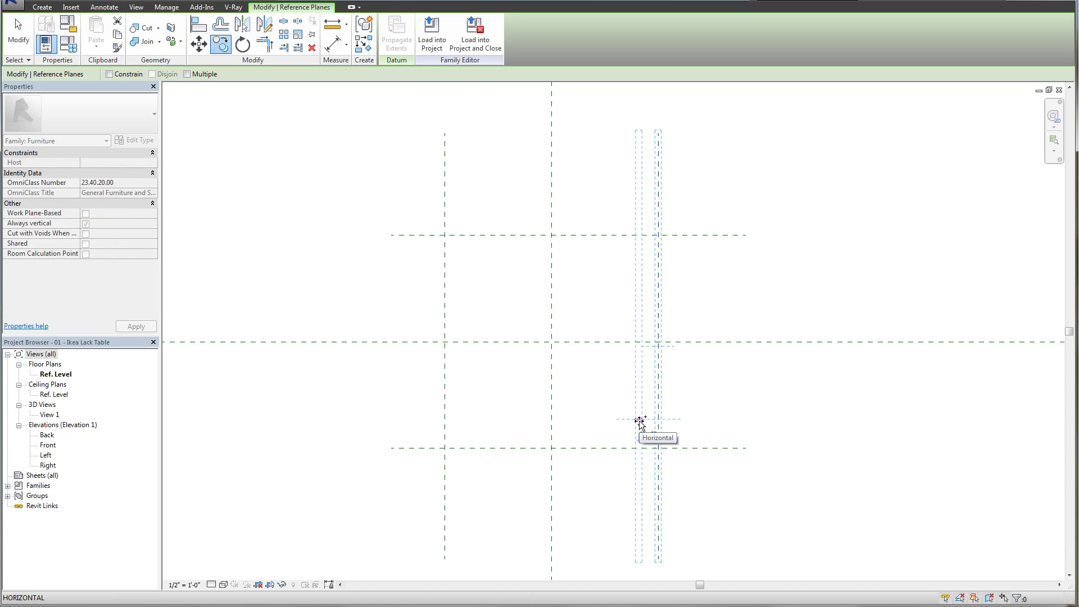
key(Escape)
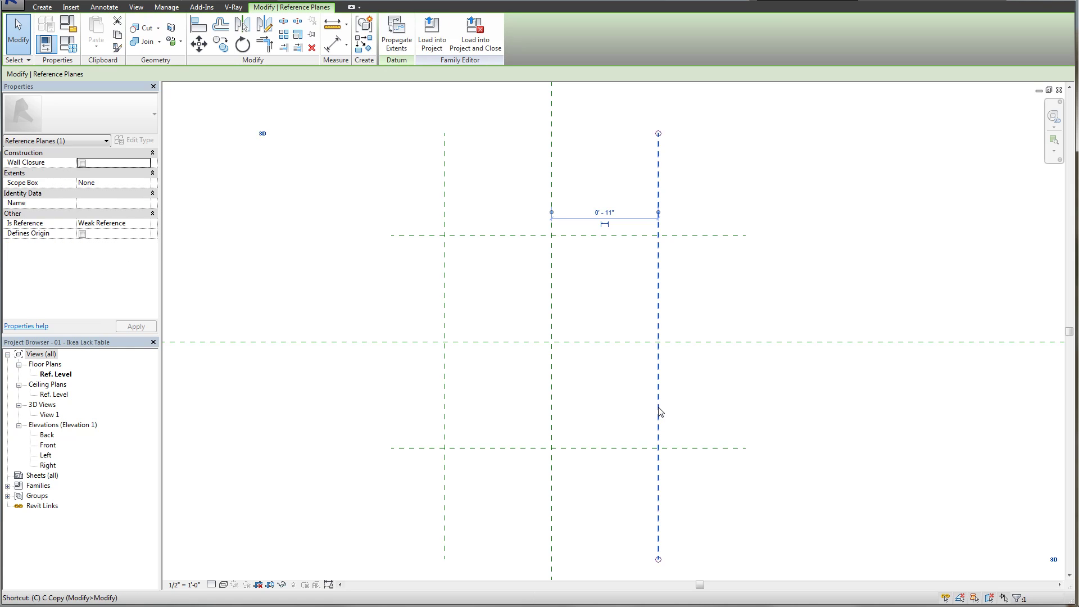
key(c)
key(Escape)
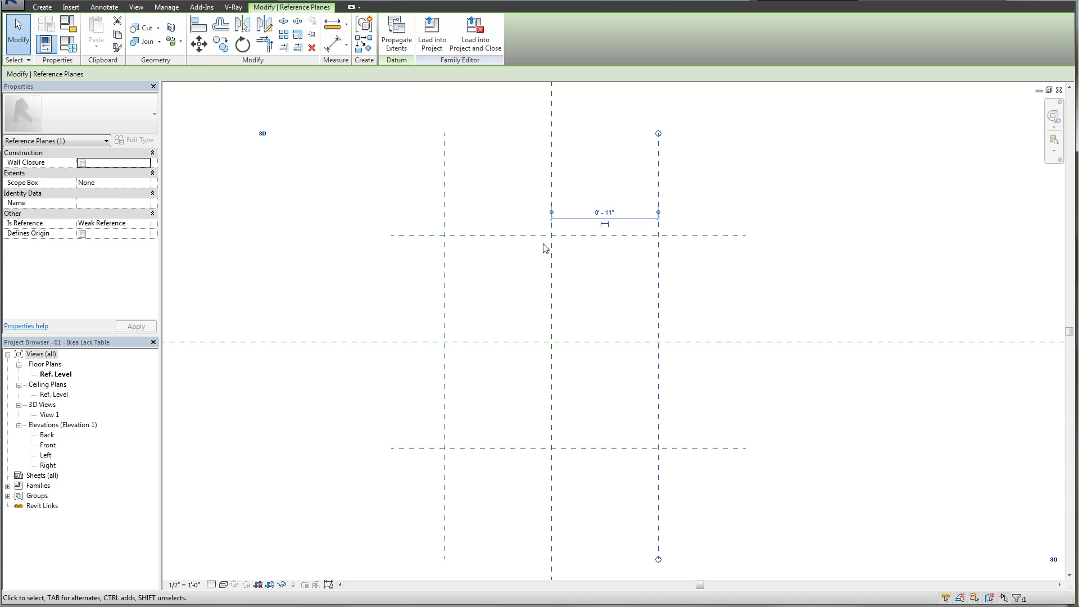
key(c)
key(o)
click(658, 277)
text(2")
key(Return)
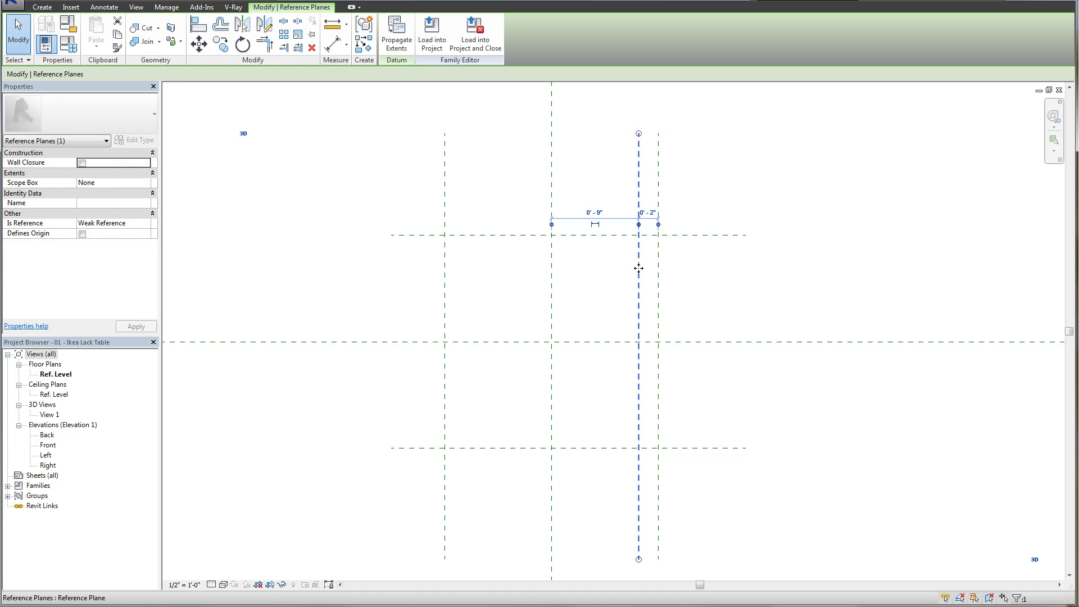
- Mirror the inner vertical plane across the centre to the left side
middle_drag(612, 320, 658, 310)
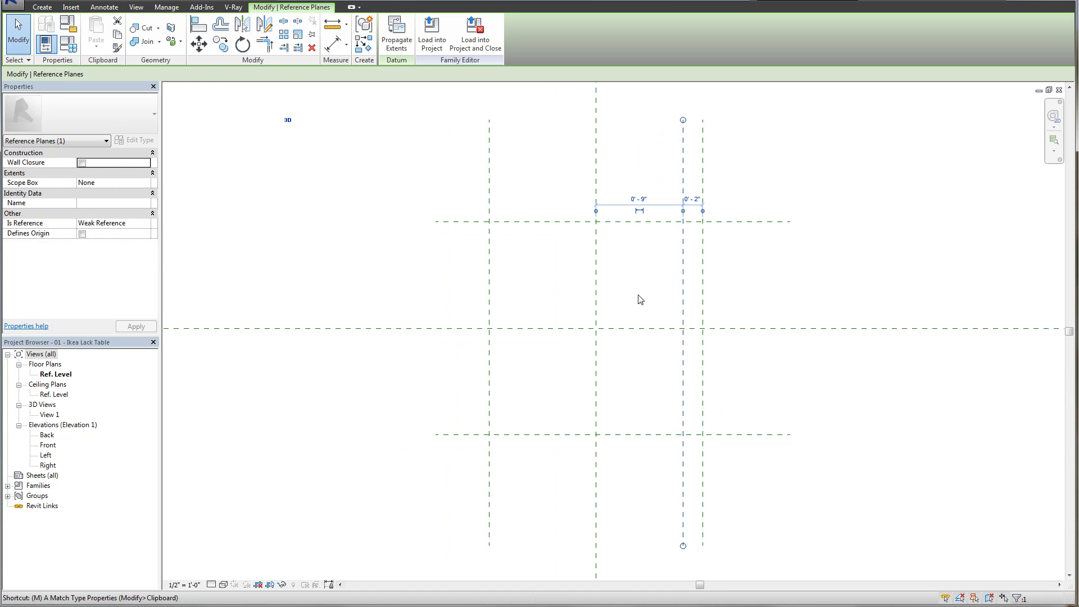
key(m)
key(m)
click(595, 285)
click(640, 293)
middle_drag(639, 294, 600, 318)
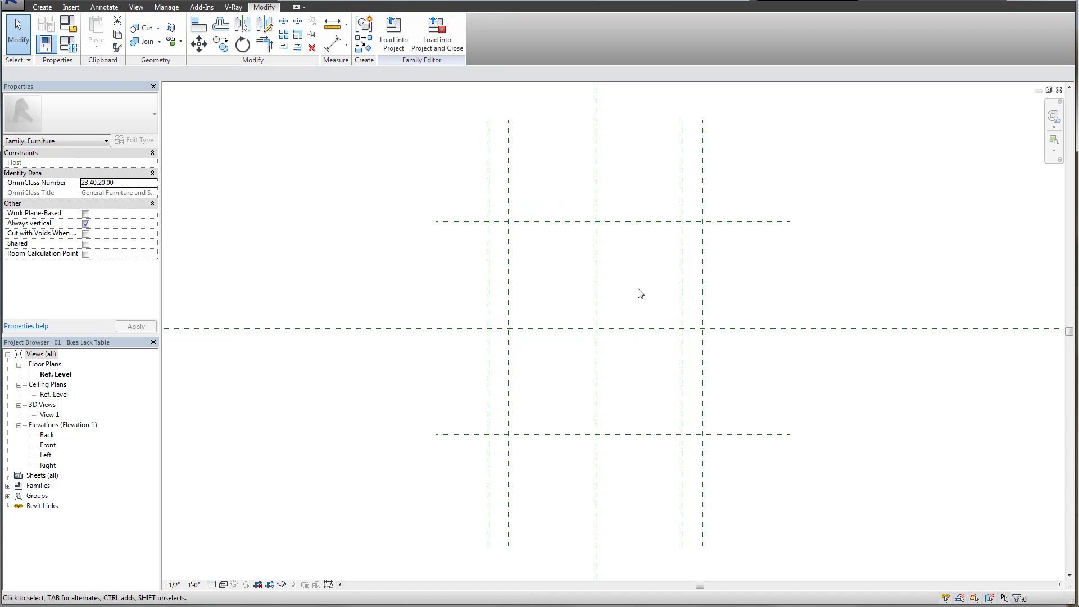
- Copy the horizontal planes inward: the upper one by 2", another to 9" from centre
click(595, 248)
key(c)
key(o)
click(593, 243)
text(2)
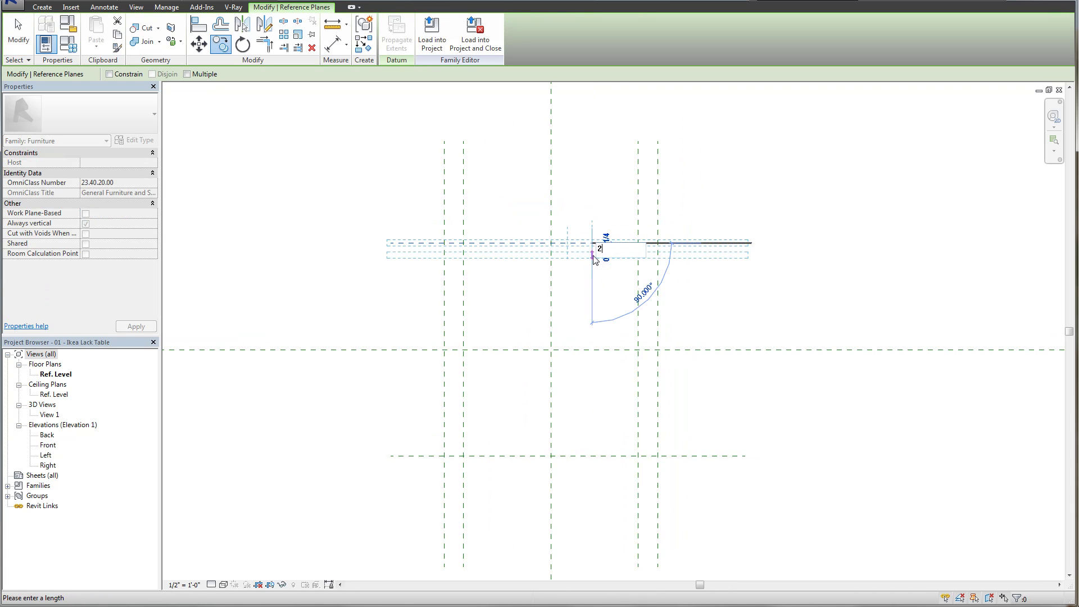
key(Return)
key(c)
key(o)
click(611, 350)
text(9)
key(Return)
key(Escape)
middle_drag(759, 411, 780, 385)
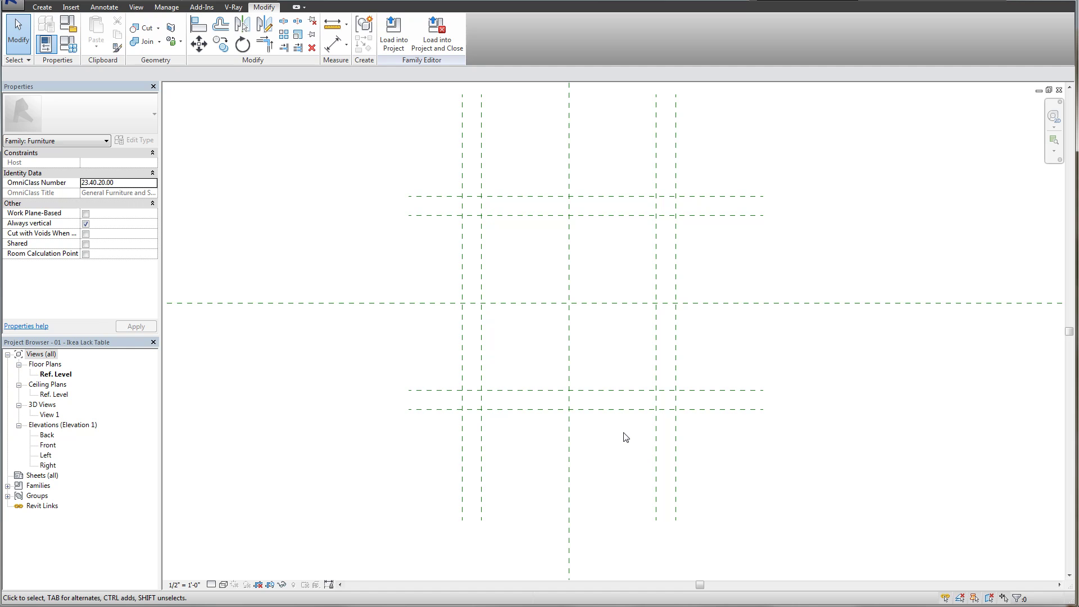
scroll(618, 233, up, 1)
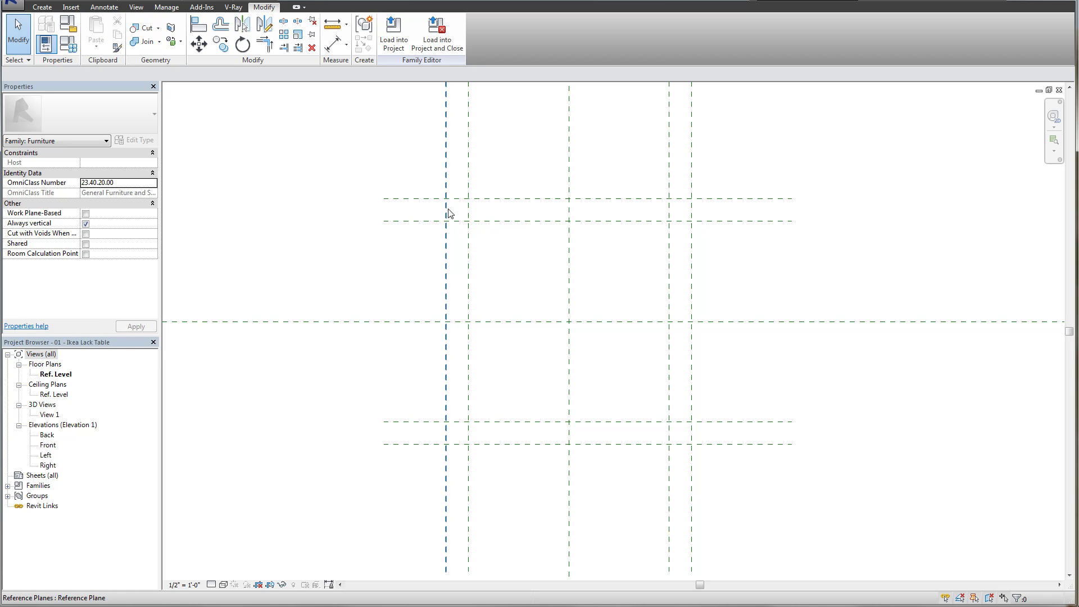
middle_drag(683, 405, 688, 413)
scroll(688, 413, down, 2)
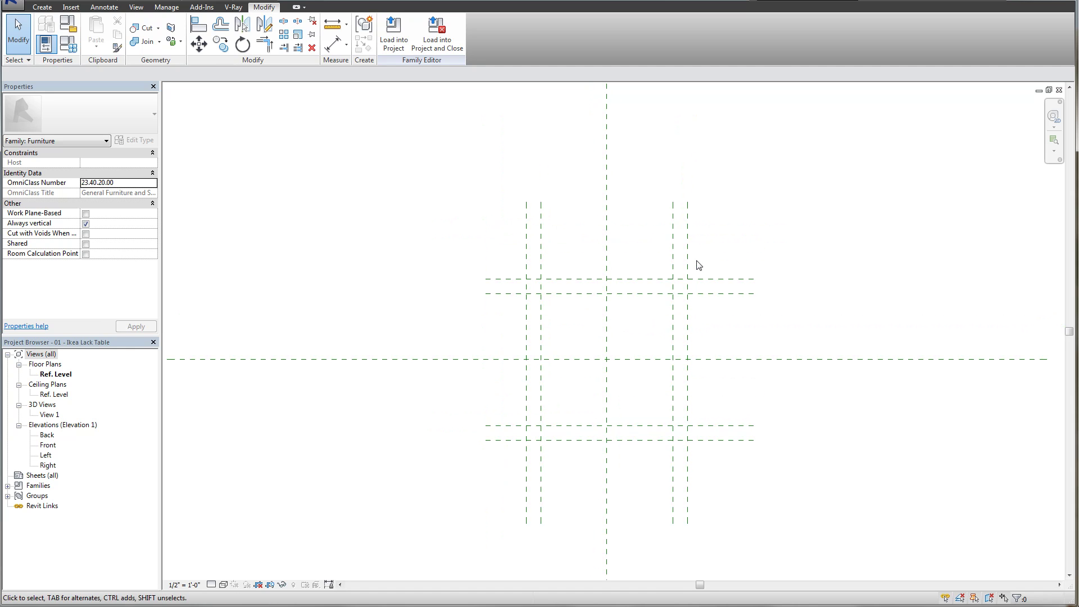
scroll(673, 291, up, 3)
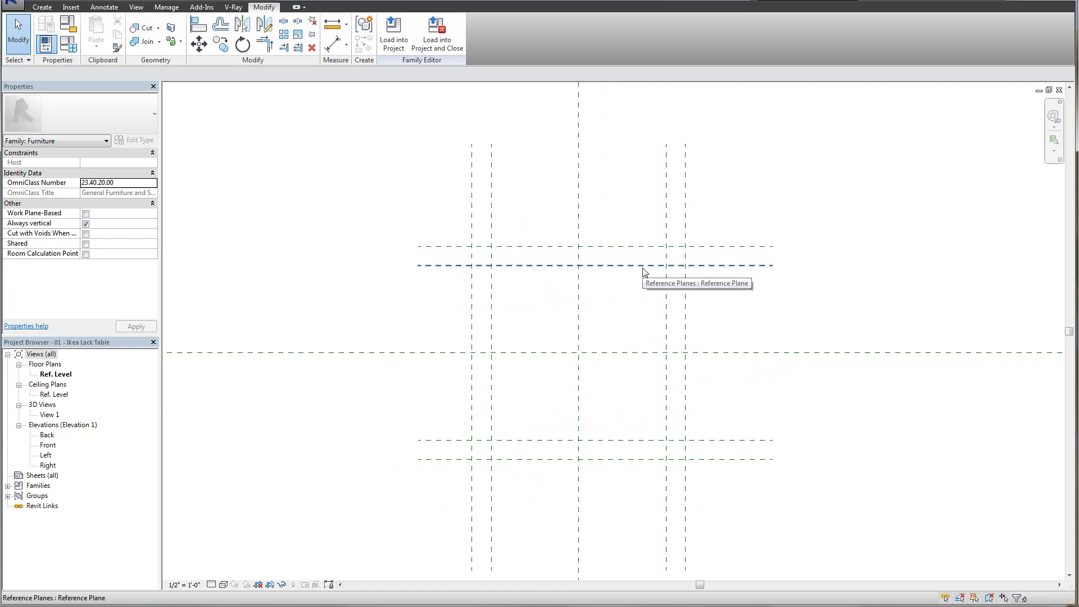
middle_drag(616, 306, 629, 283)
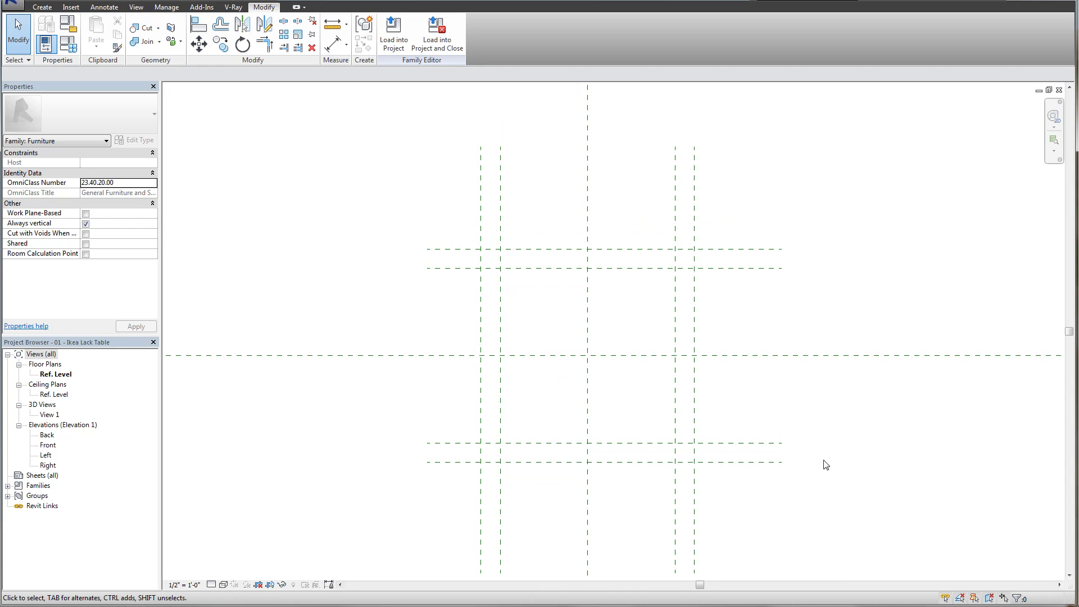
mouse_move(749, 368)
middle_down()
mouse_move(701, 416)
mouse_move(706, 427)
mouse_move(706, 327)
mouse_move(702, 359)
middle_up()
scroll(698, 421, down, 2)
middle_drag(781, 352, 778, 380)
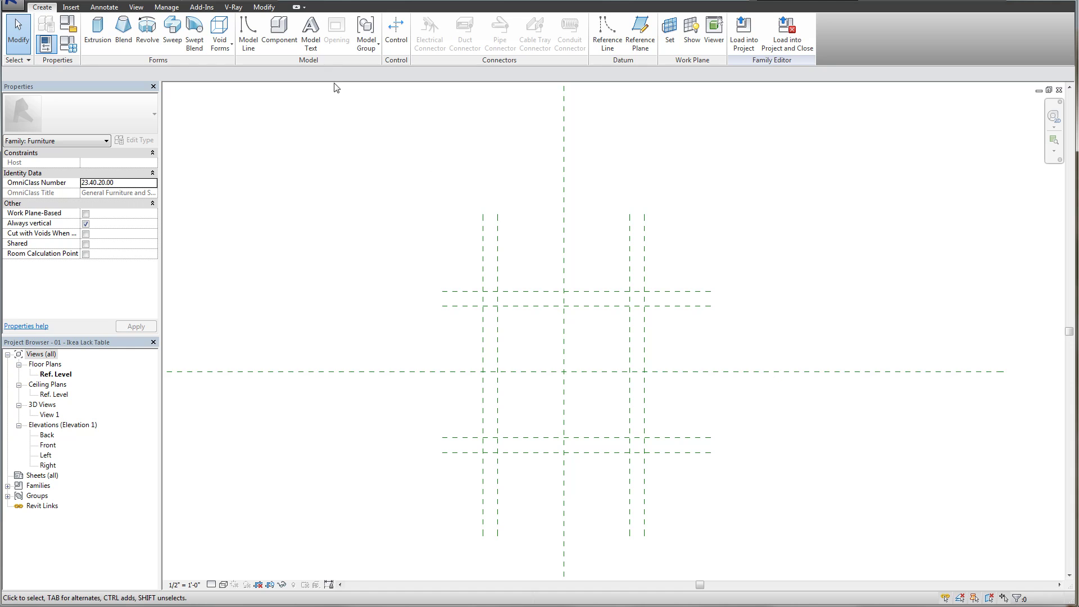
- Add aligned 1' - 10" dimensions across the outer vertical planes and between the outer horizontal planes
click(104, 7)
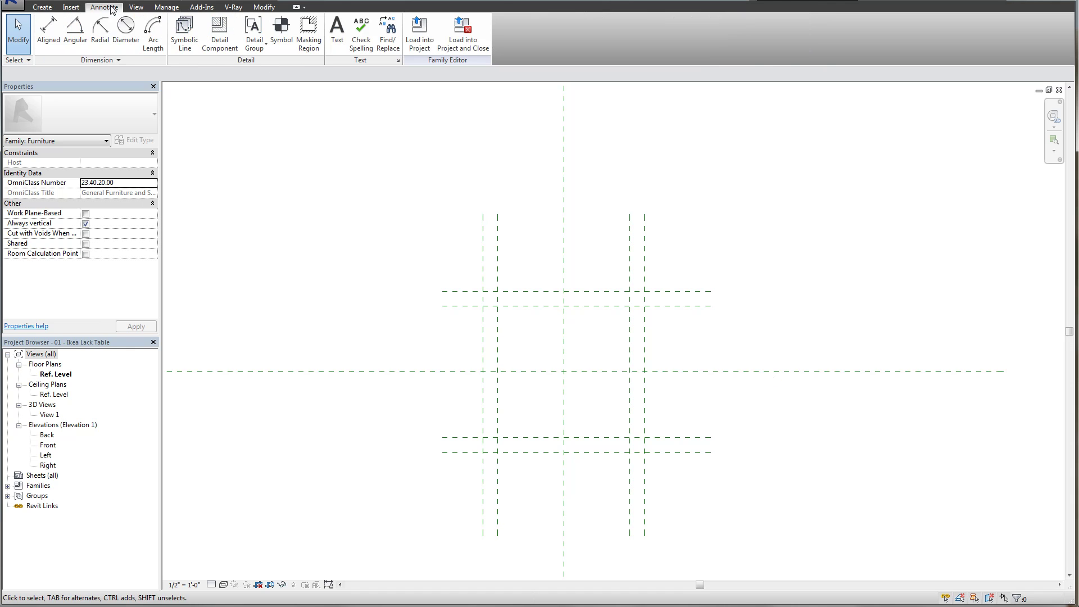
click(49, 31)
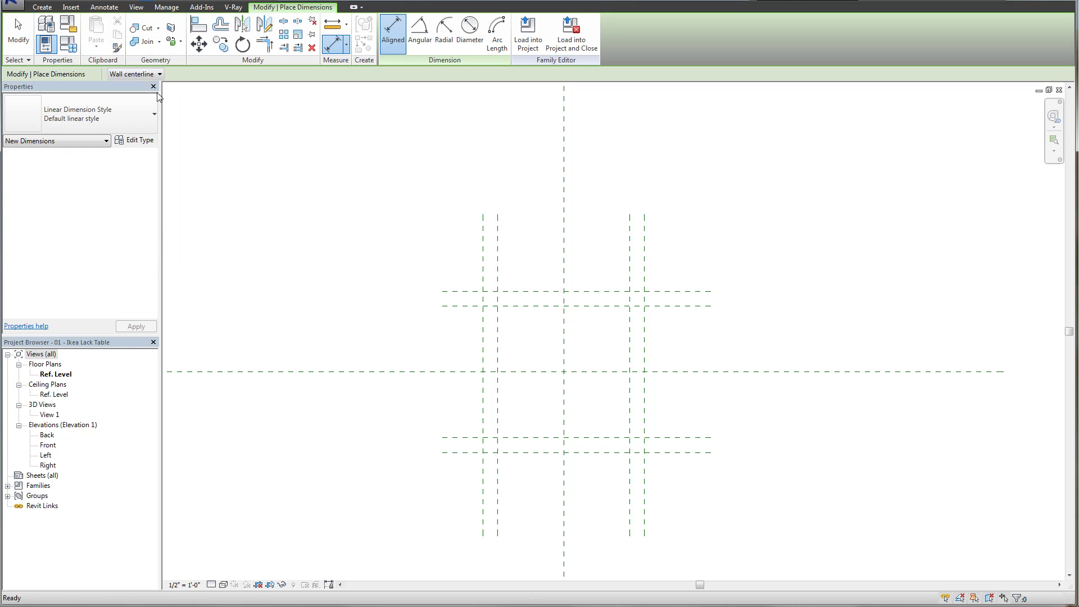
click(483, 269)
click(645, 261)
scroll(645, 260, down, 2)
click(663, 196)
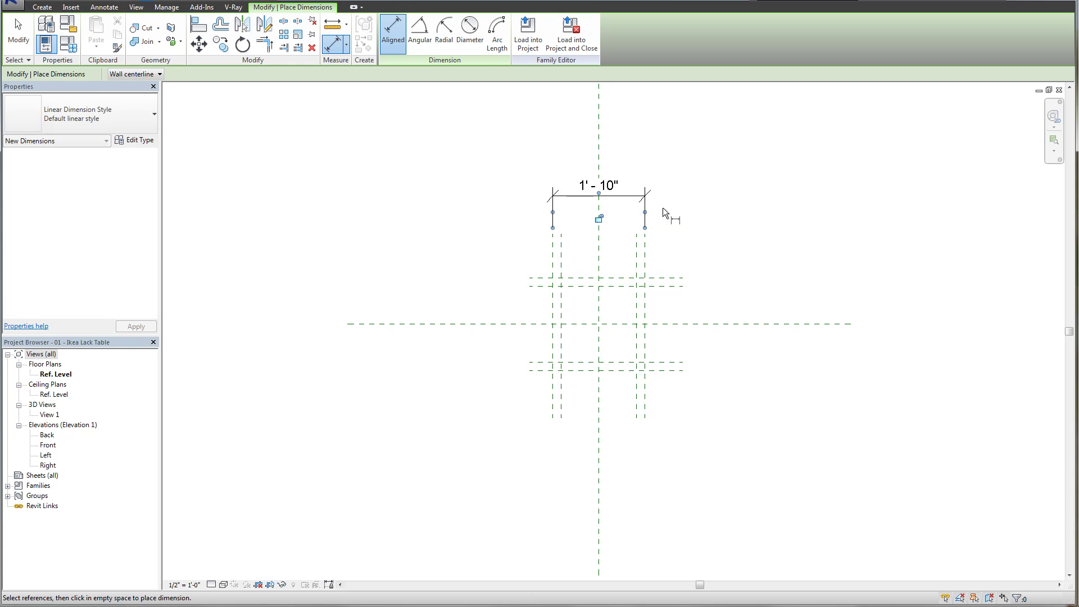
click(671, 289)
click(676, 369)
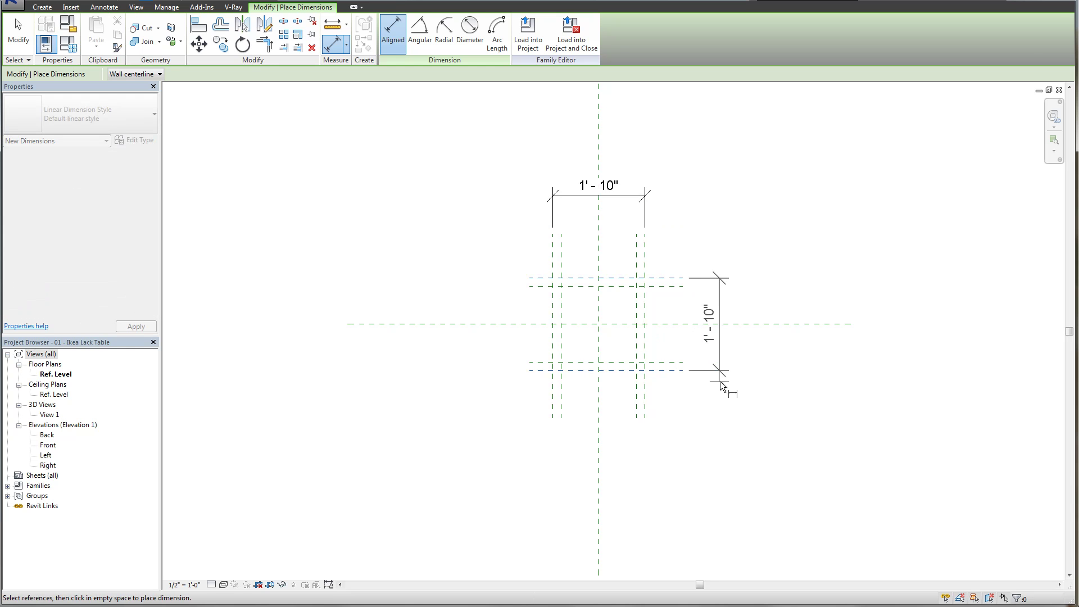
click(730, 381)
key(Escape)
key(Escape)
scroll(724, 339, up, 2)
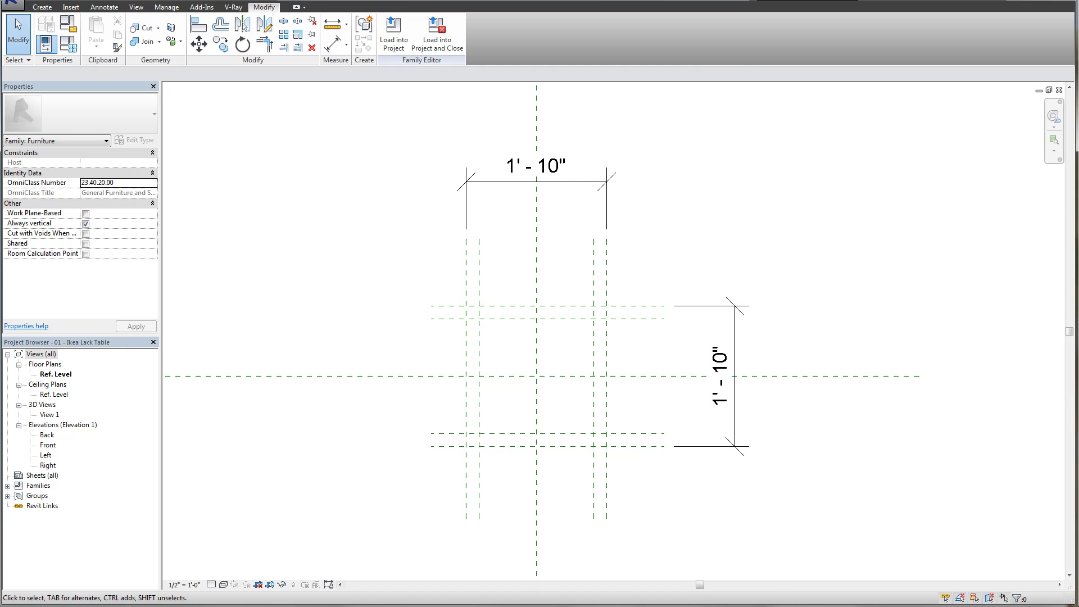
- Label the horizontal dimension with a new Length parameter
click(568, 183)
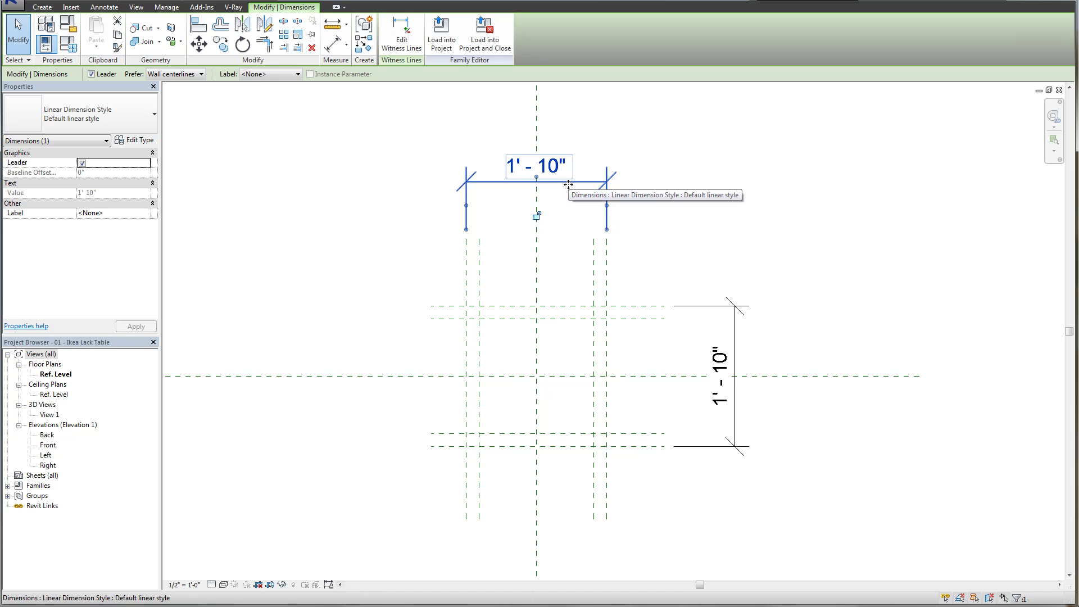
click(261, 75)
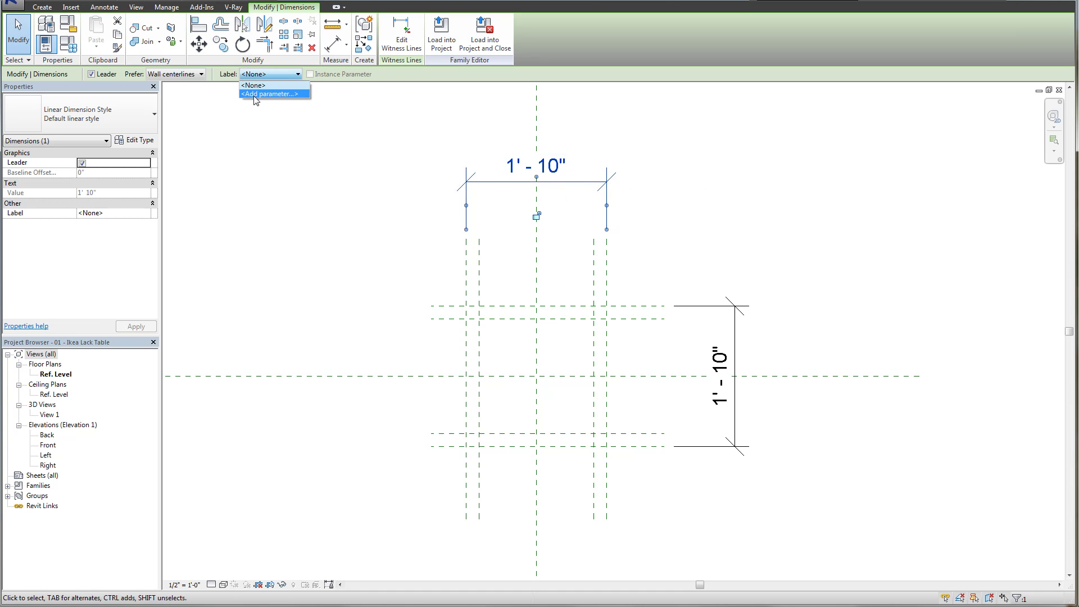
click(261, 94)
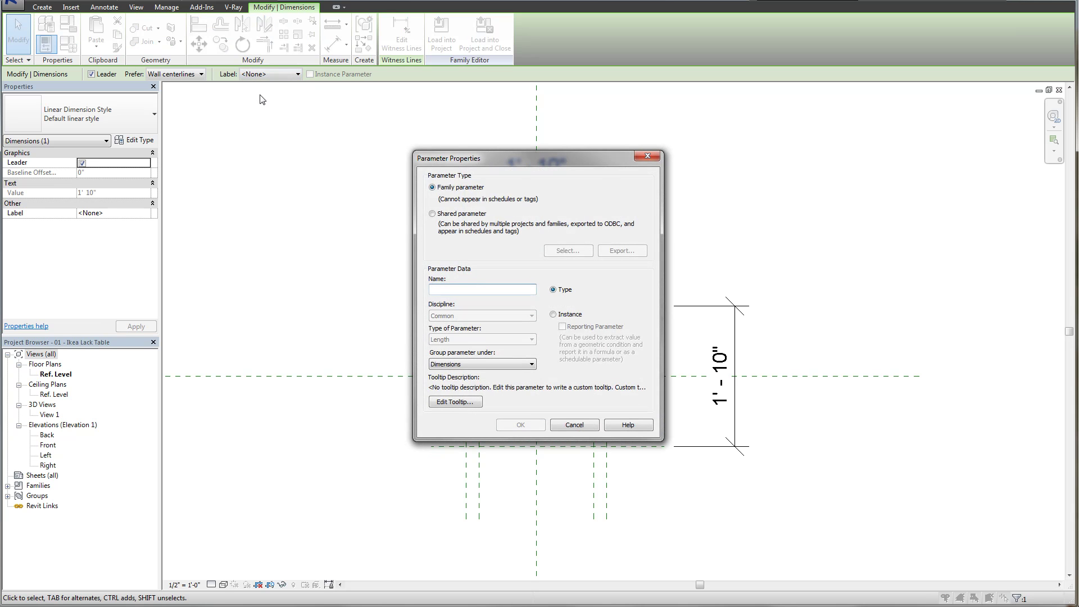
text(Leg)
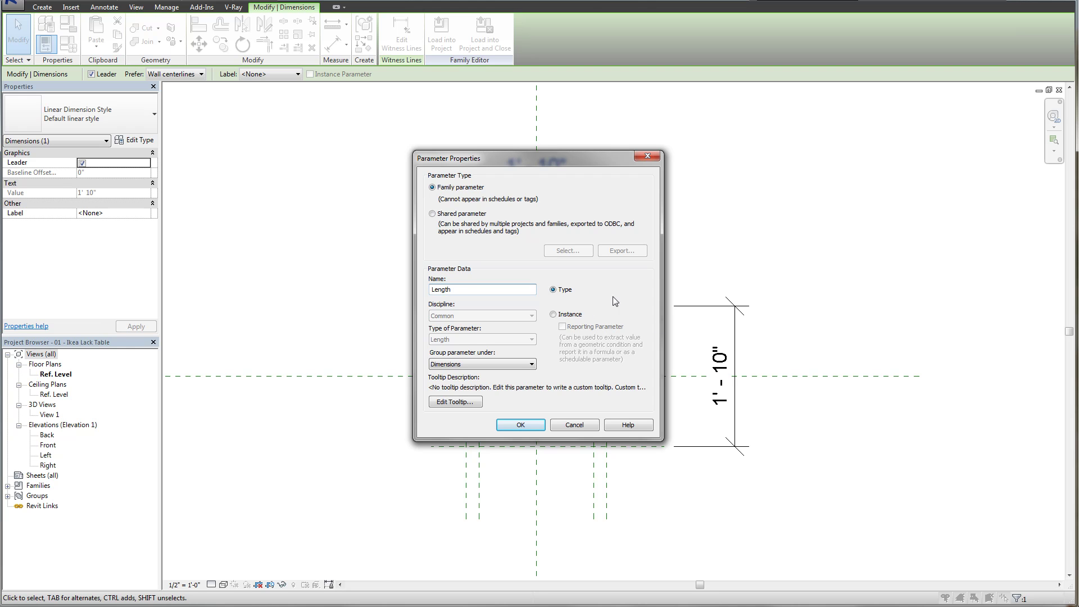
click(523, 425)
click(696, 225)
- Label the vertical dimension with a new Width parameter
click(740, 304)
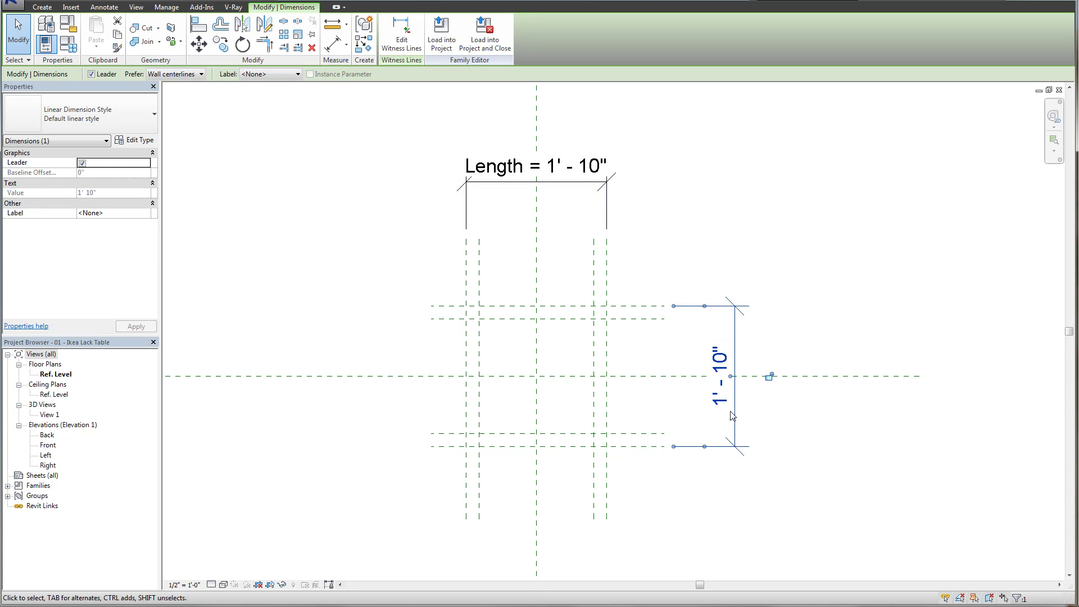
click(281, 75)
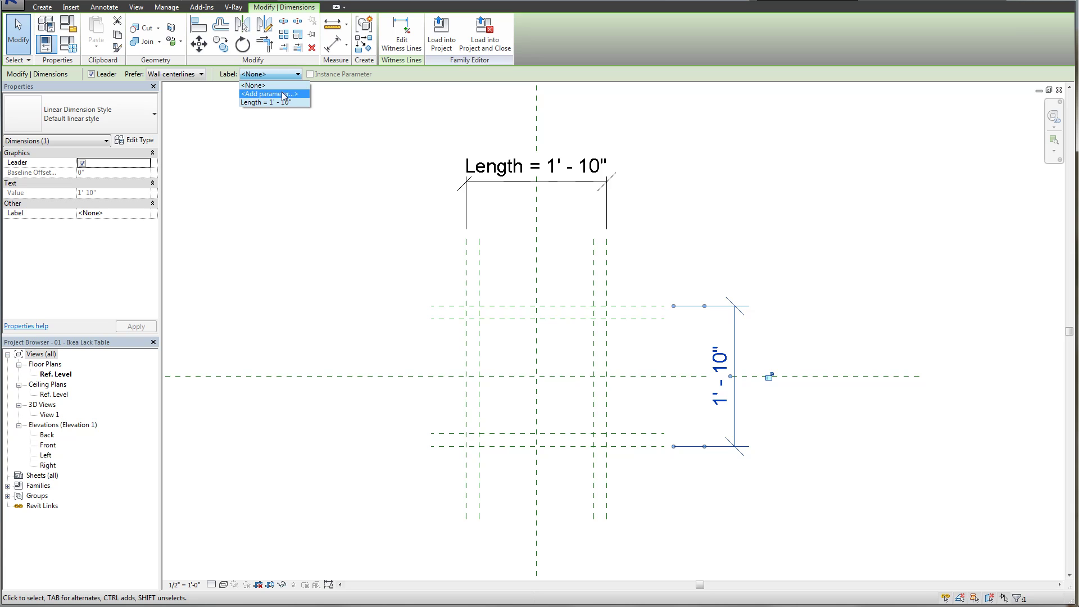
click(269, 94)
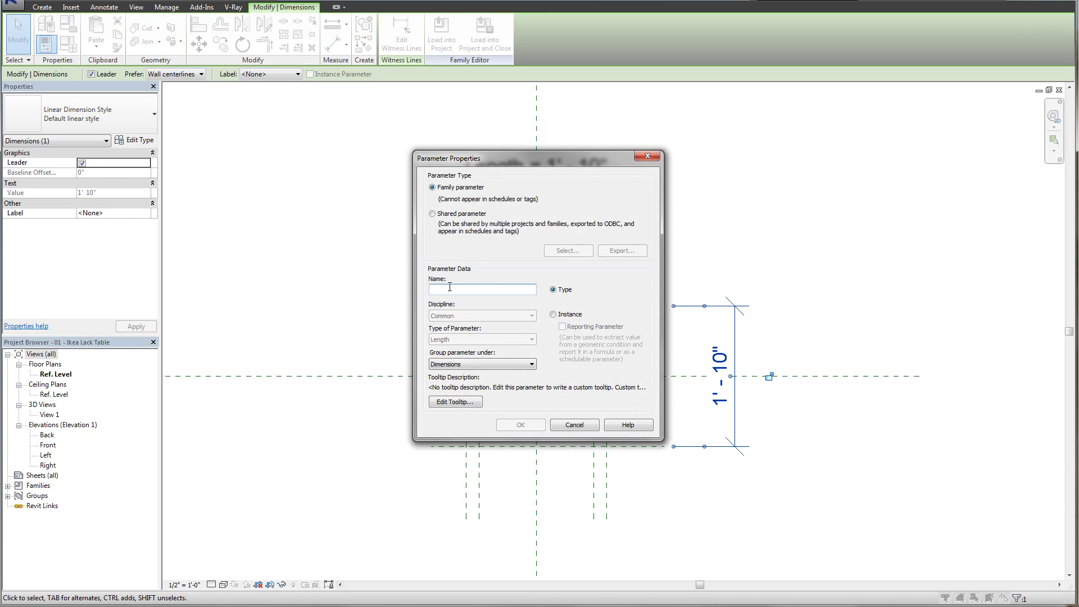
text(Width)
key(Return)
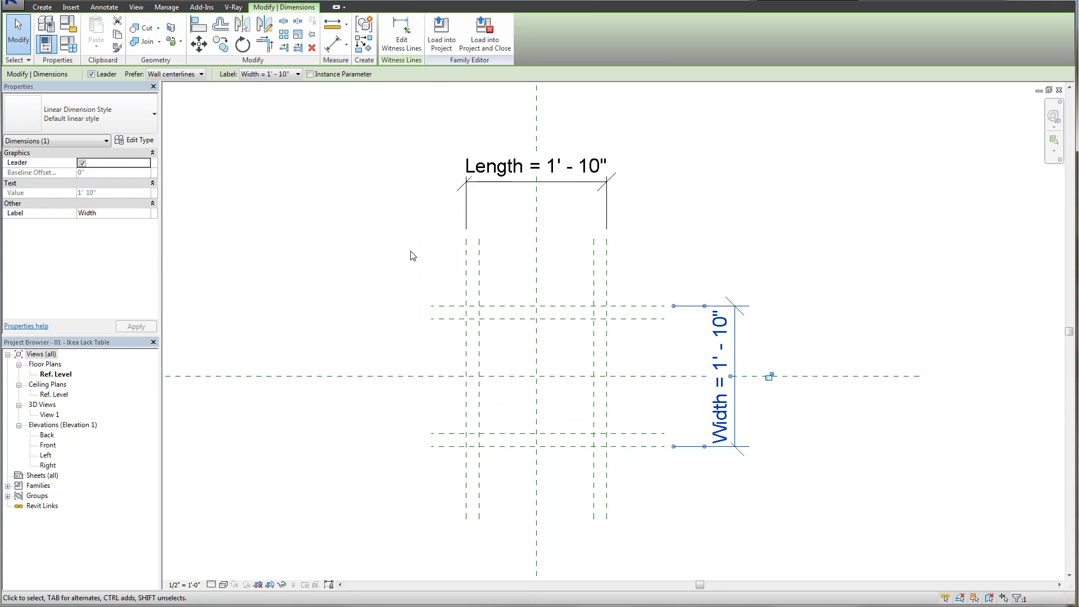
click(418, 270)
scroll(422, 284, down, 1)
scroll(433, 270, up, 2)
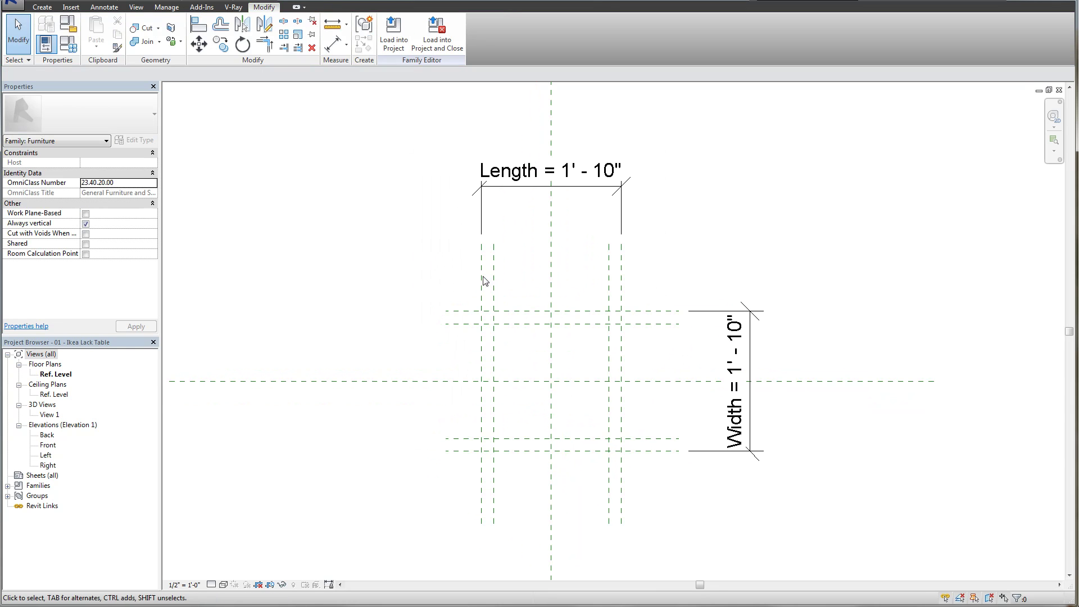
- Open Family Types and flex the Length parameter to 3' to test the plane grid
click(74, 47)
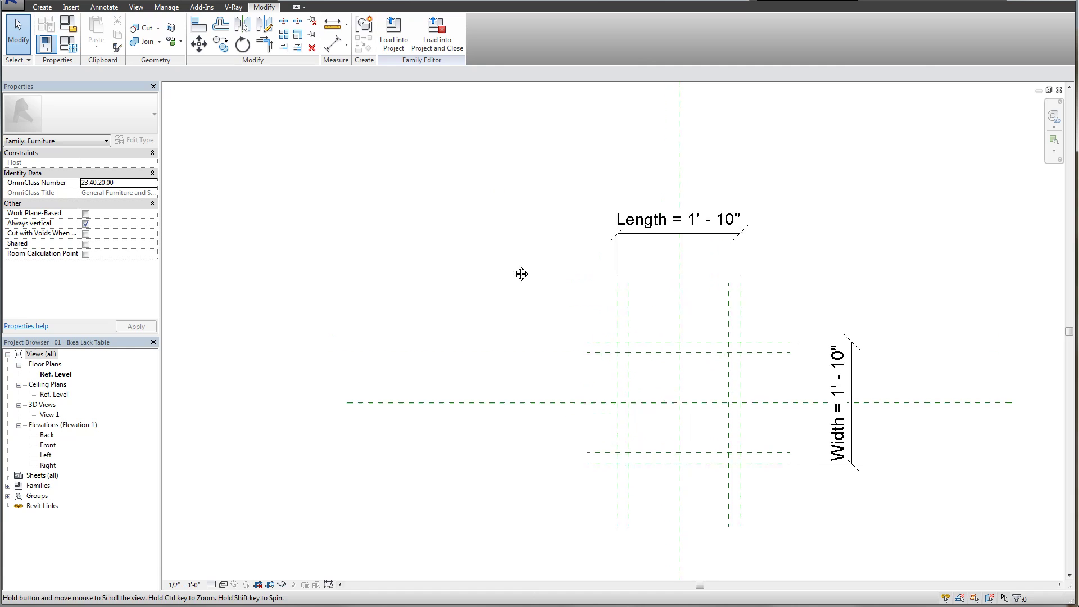
drag(286, 242, 405, 173)
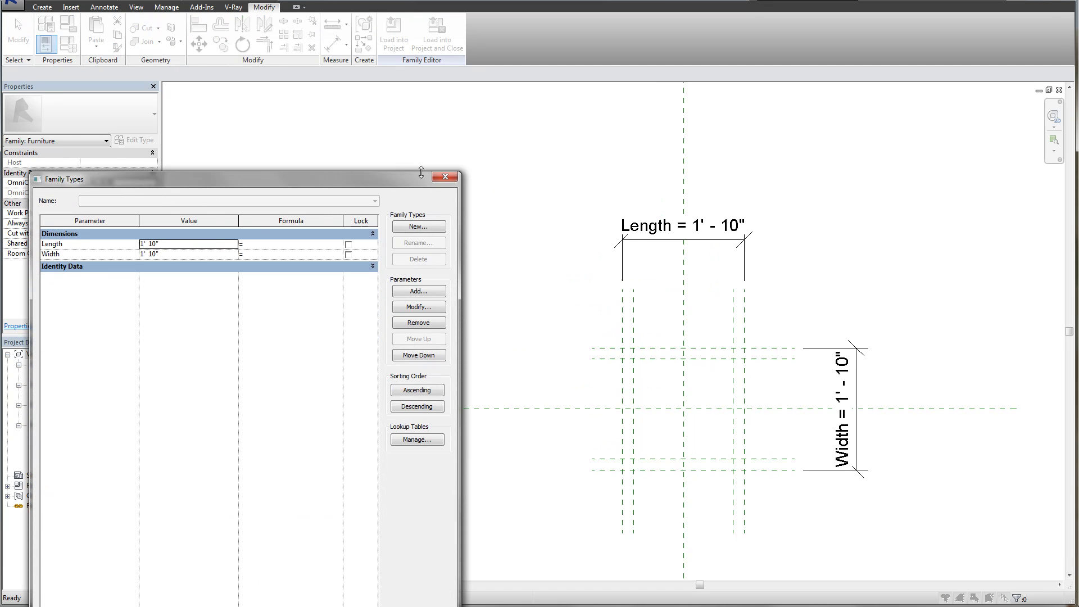
click(445, 177)
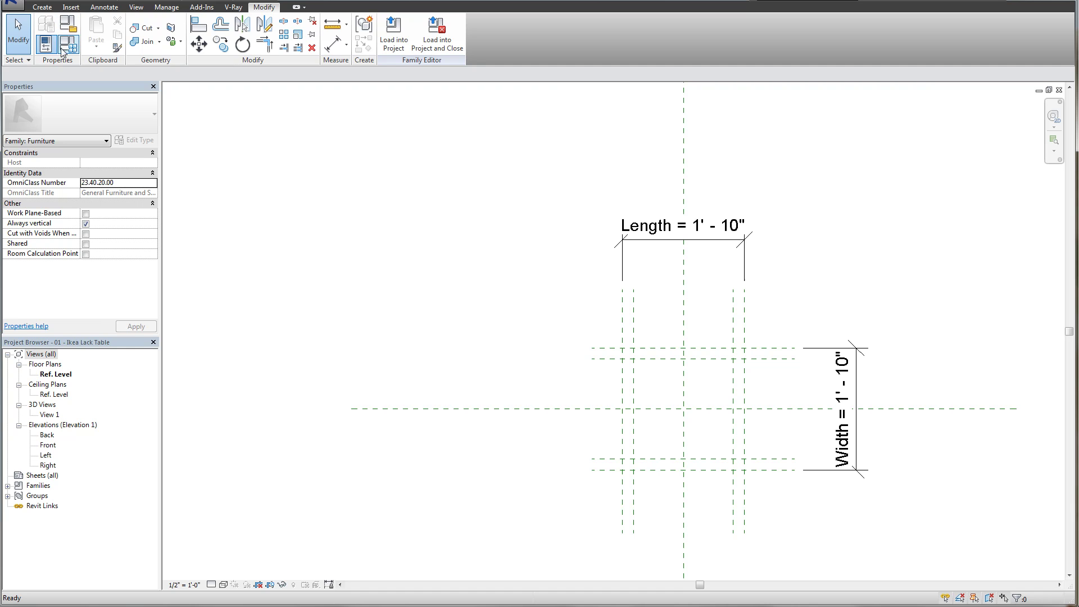
click(74, 49)
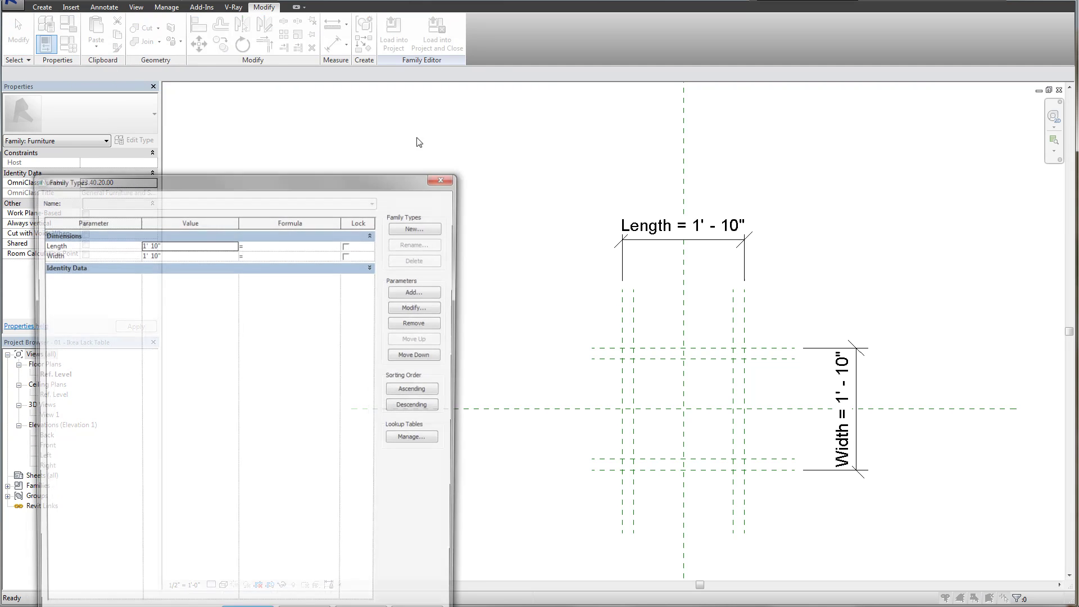
drag(439, 174, 369, 126)
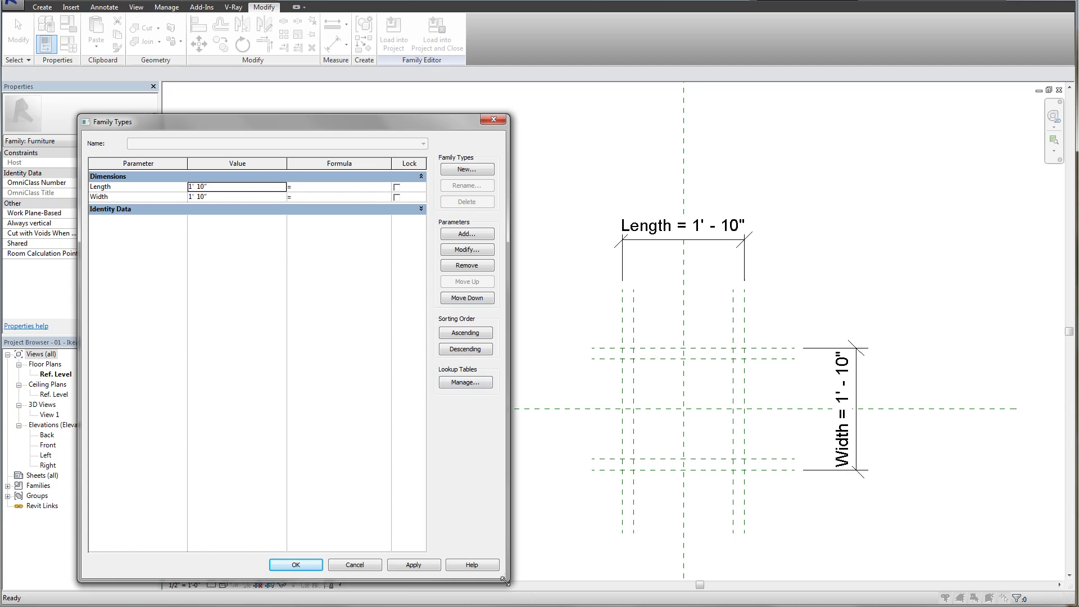
drag(508, 580, 470, 485)
drag(310, 116, 354, 97)
click(257, 163)
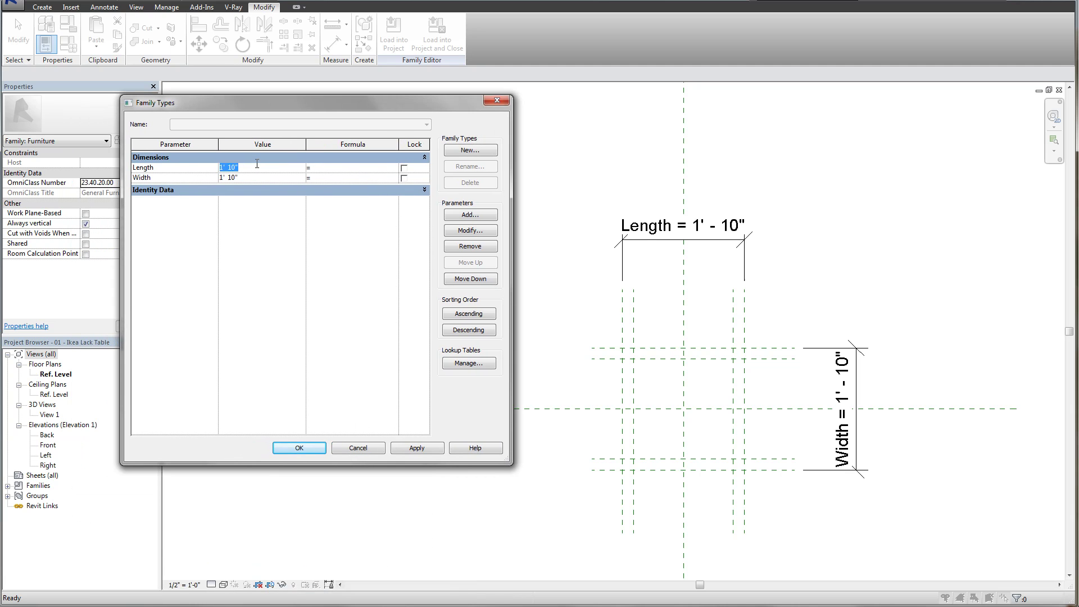
text(3)
click(426, 451)
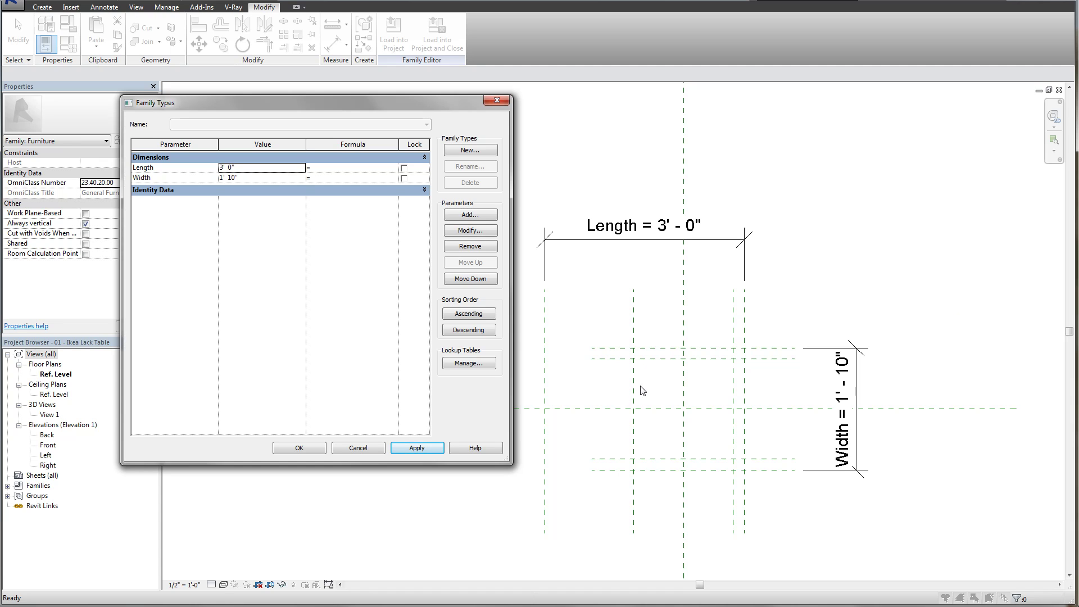
- Flex Width to 3', then close Family Types and undo both changes back to 1' - 10"
click(251, 178)
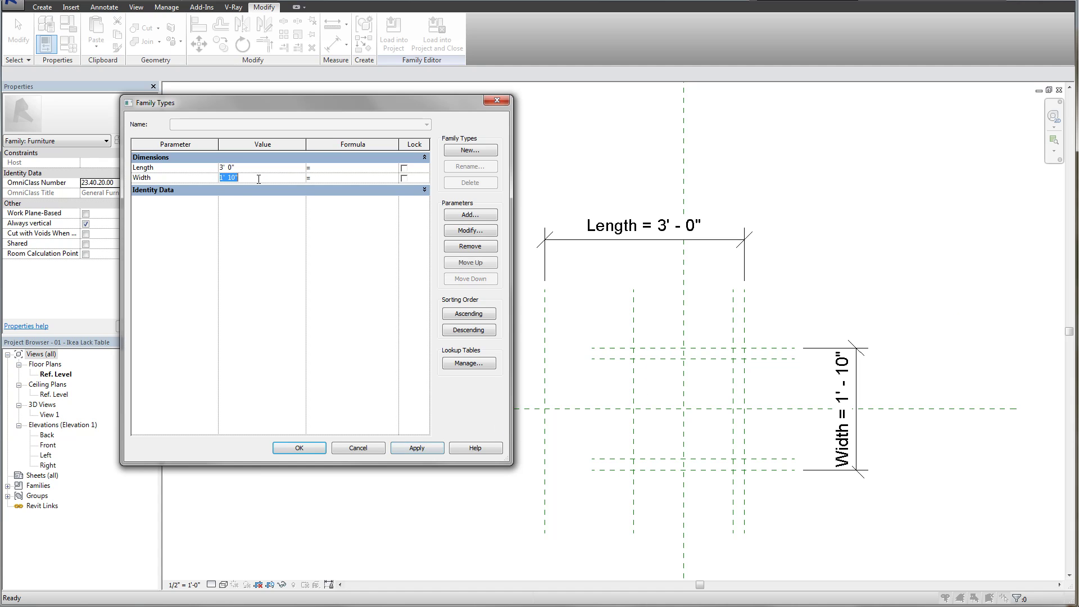
text(3')
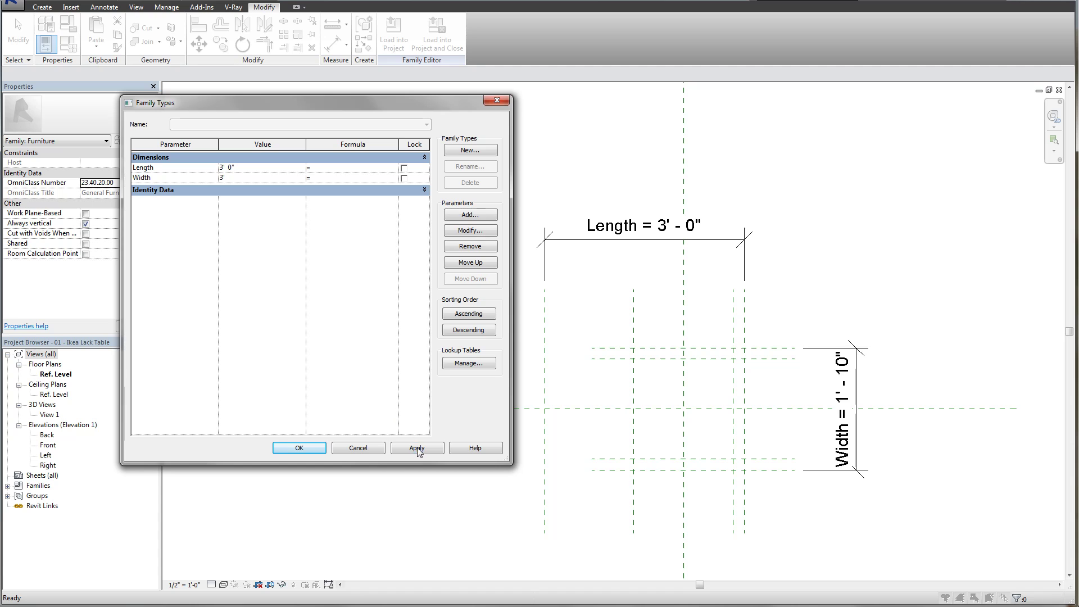
click(417, 449)
click(366, 450)
key(ctrl+z)
key(ctrl+z)
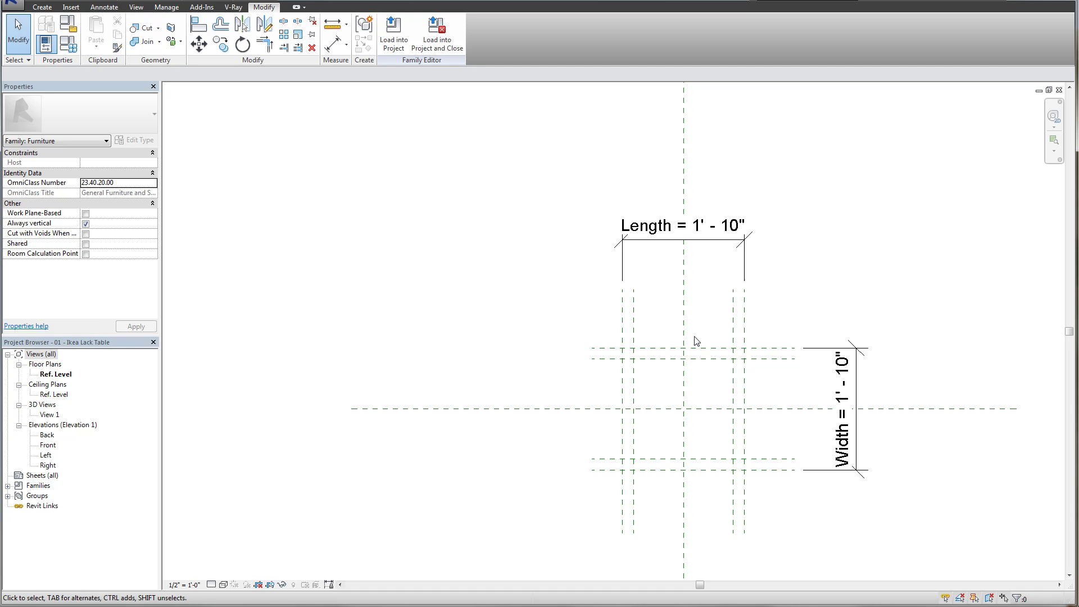
- Dimension the left, centre and right vertical planes with a two-part 0' - 11" string under Length
scroll(680, 326, up, 2)
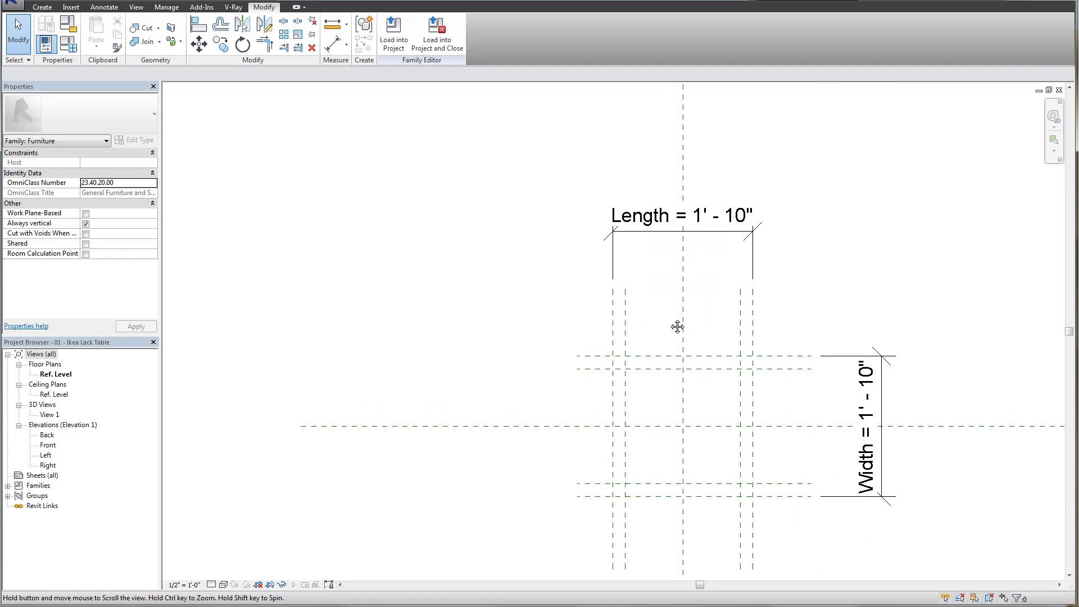
key(d)
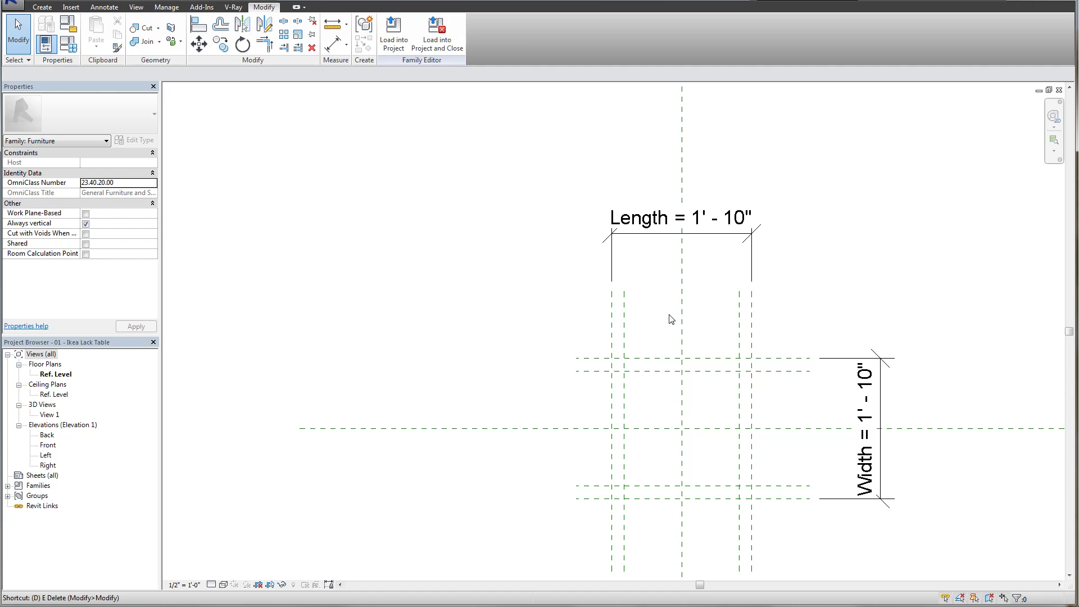
key(i)
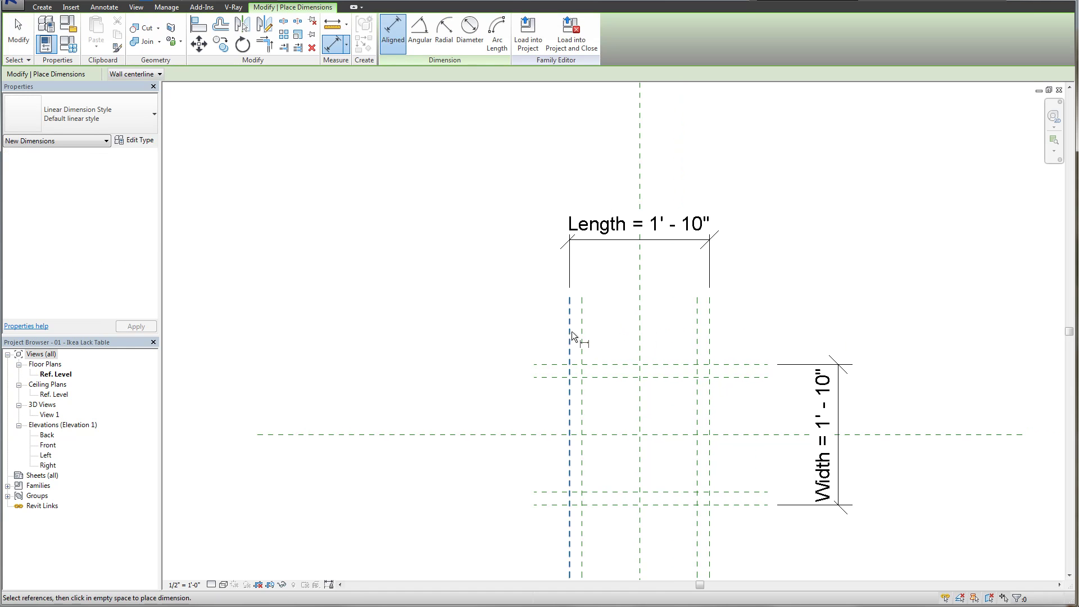
click(570, 333)
click(640, 332)
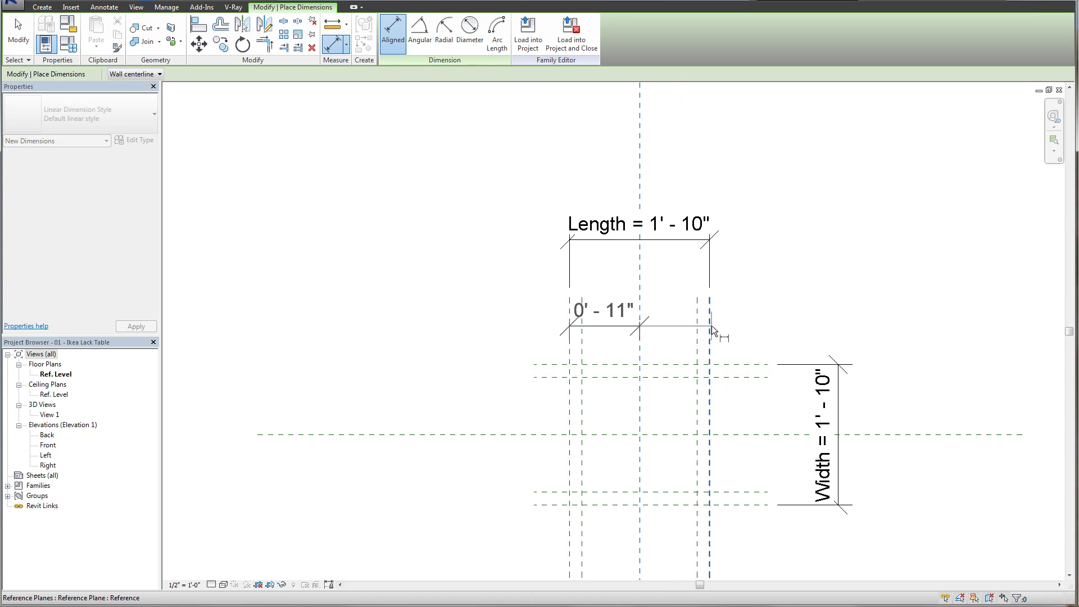
click(712, 324)
click(756, 275)
key(Escape)
key(Escape)
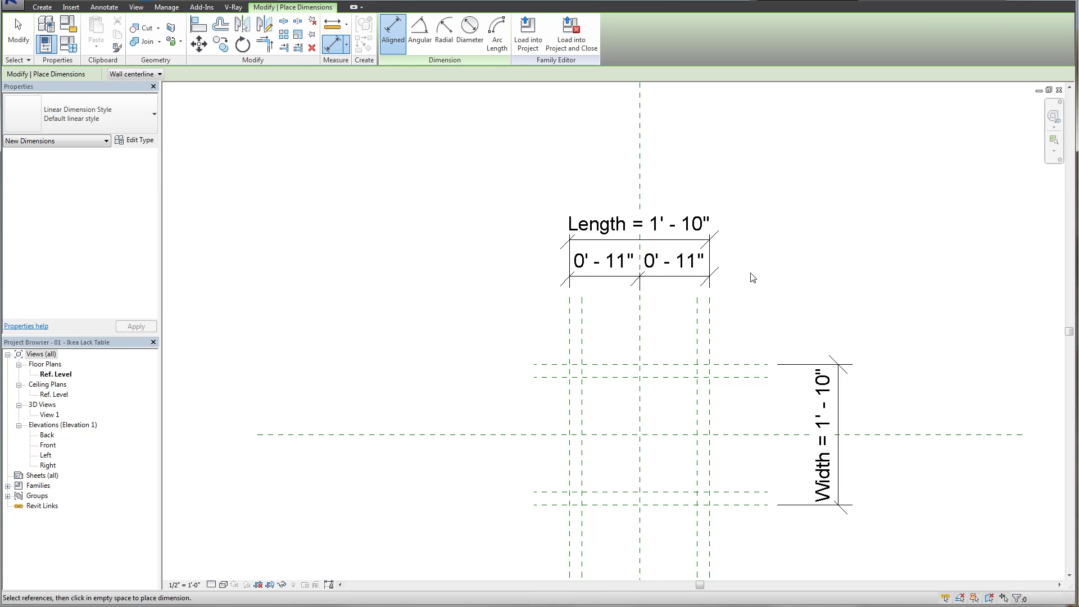
scroll(755, 275, up, 2)
middle_drag(713, 259, 713, 198)
scroll(713, 198, down, 1)
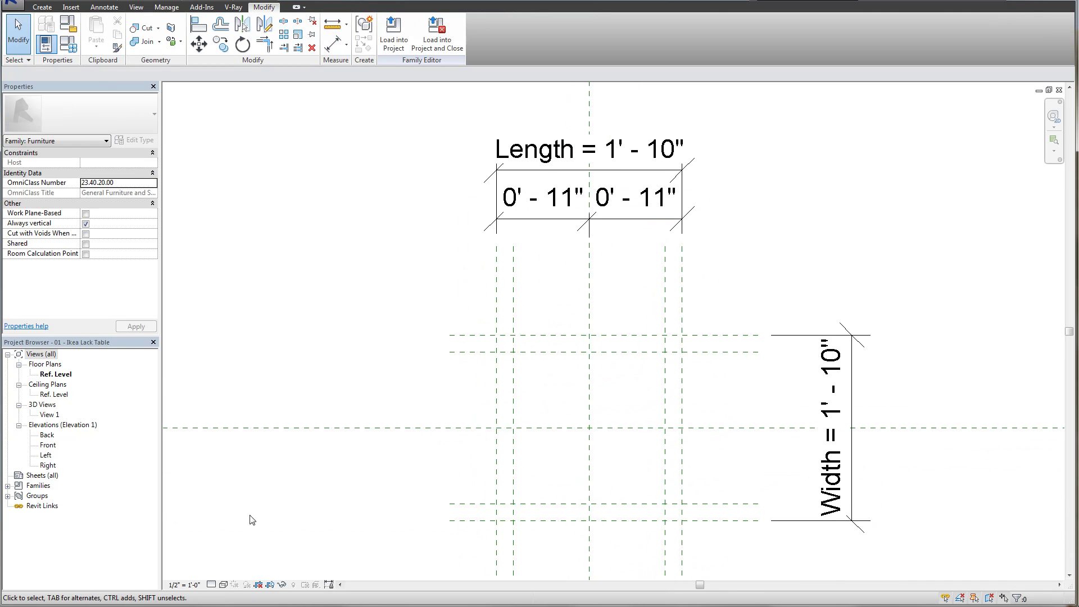
- Set the plan view scale to 1" = 1'-0"
click(212, 585)
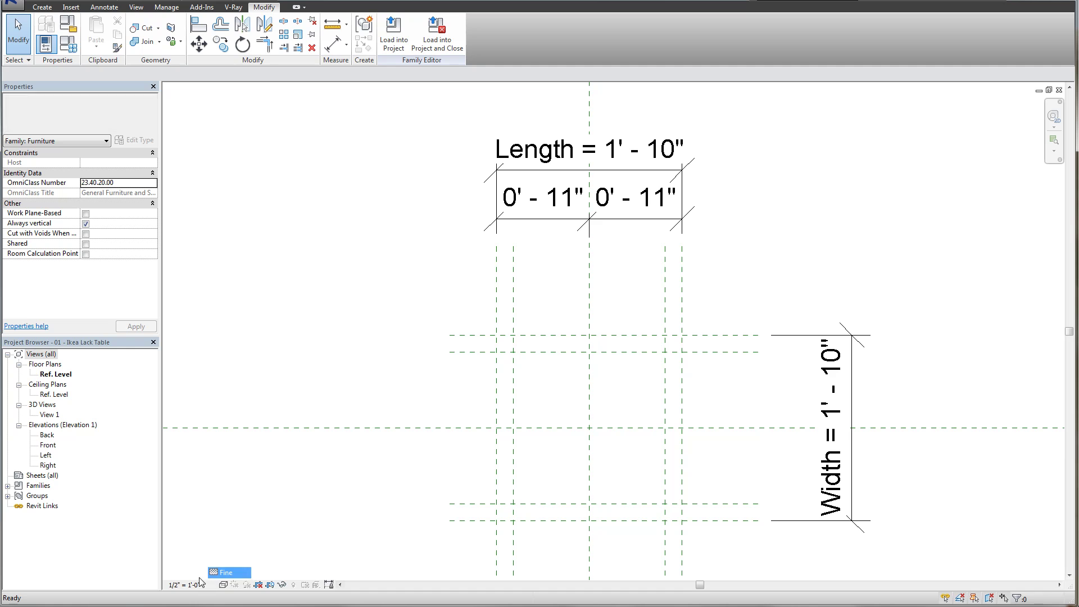
click(185, 585)
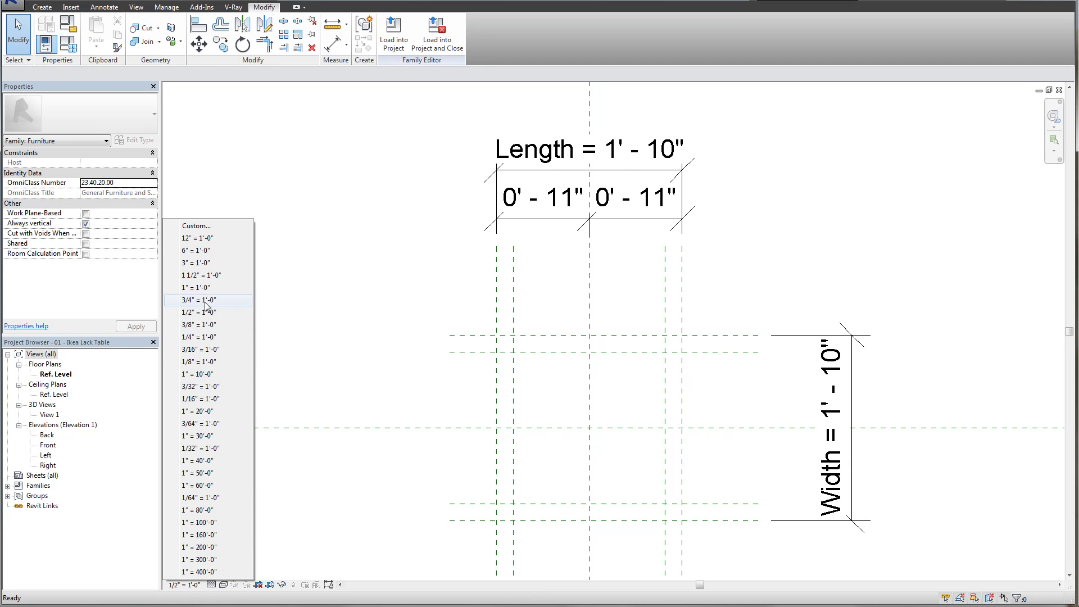
click(205, 288)
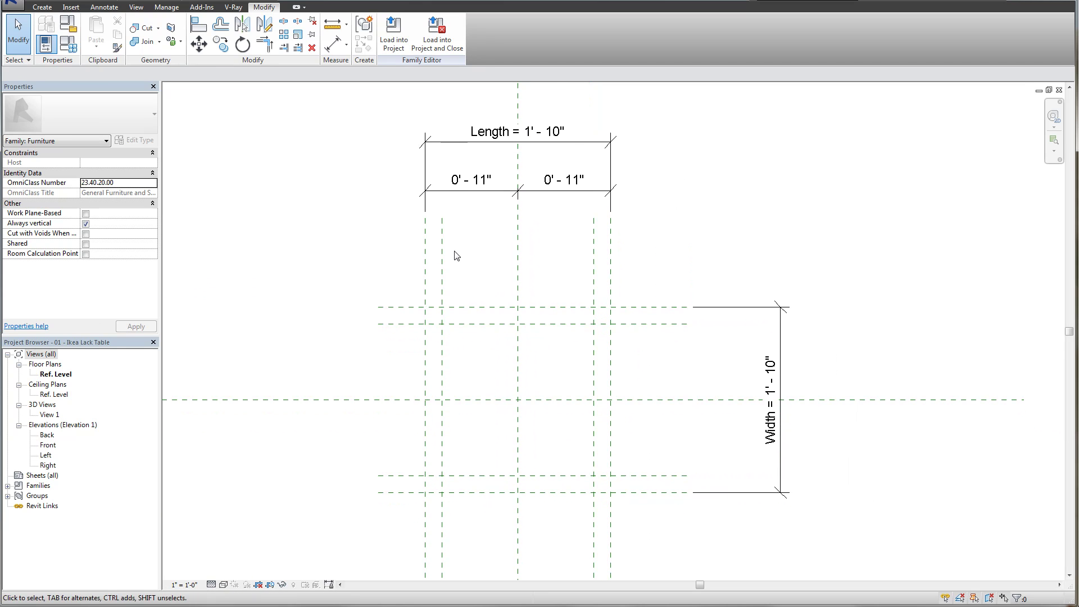
- Suppress 0 feet in the Length unit format so the split dimensions read 11"
key(u)
key(n)
drag(575, 167, 934, 130)
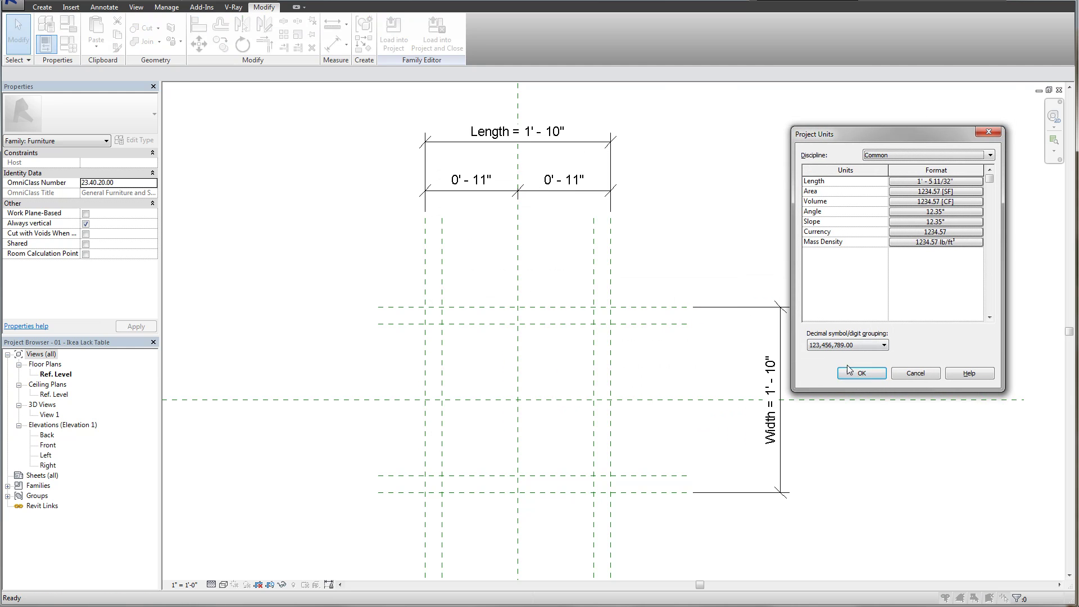
drag(914, 137, 925, 113)
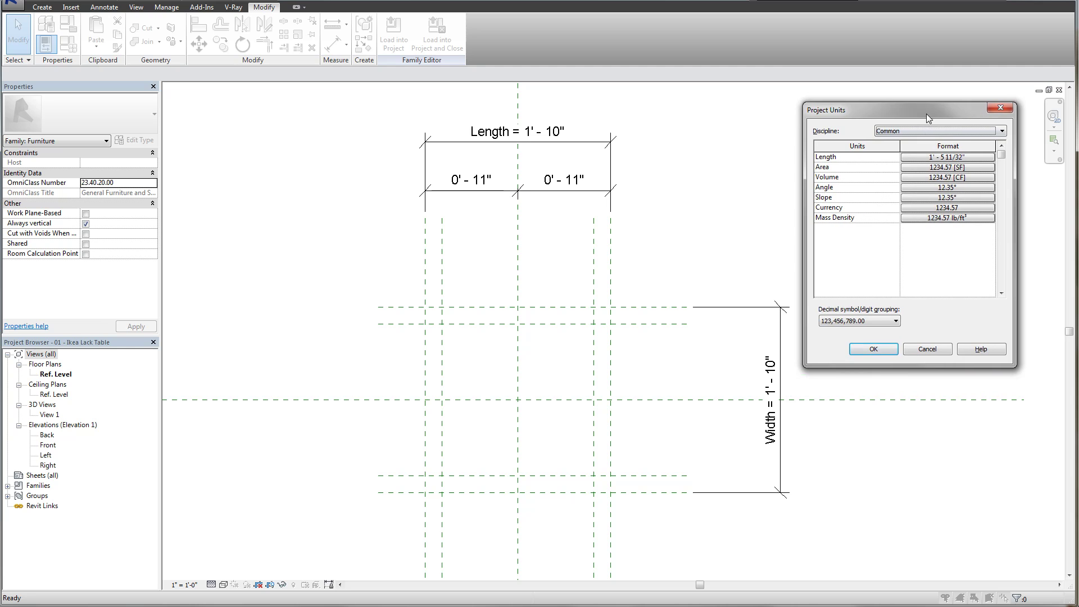
click(916, 159)
click(827, 263)
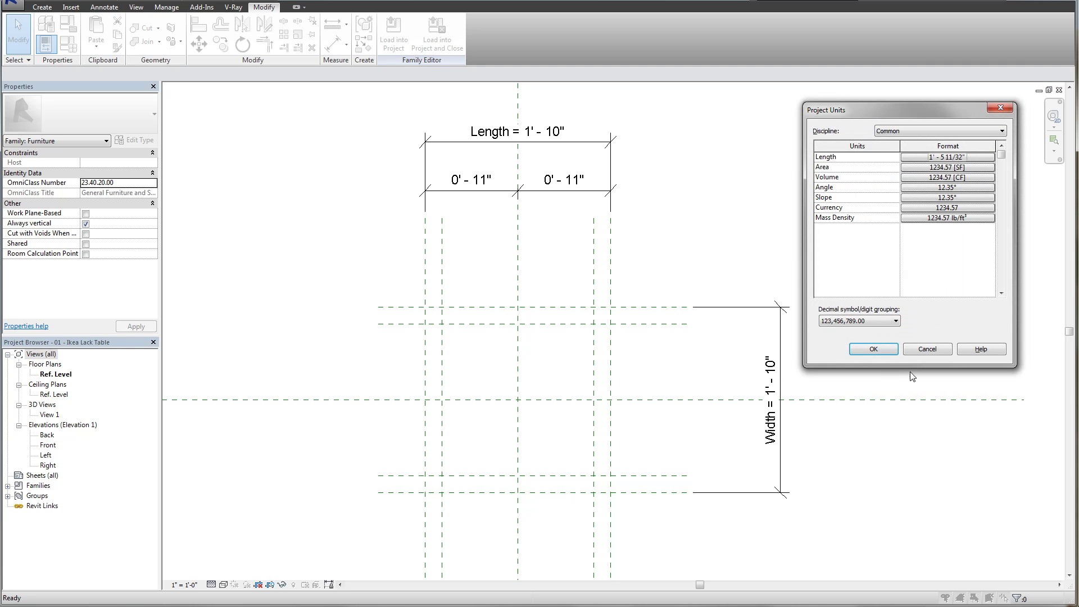
click(873, 349)
scroll(552, 186, up, 3)
scroll(552, 191, down, 3)
middle_drag(613, 253, 631, 218)
scroll(644, 225, up, 2)
scroll(630, 218, down, 4)
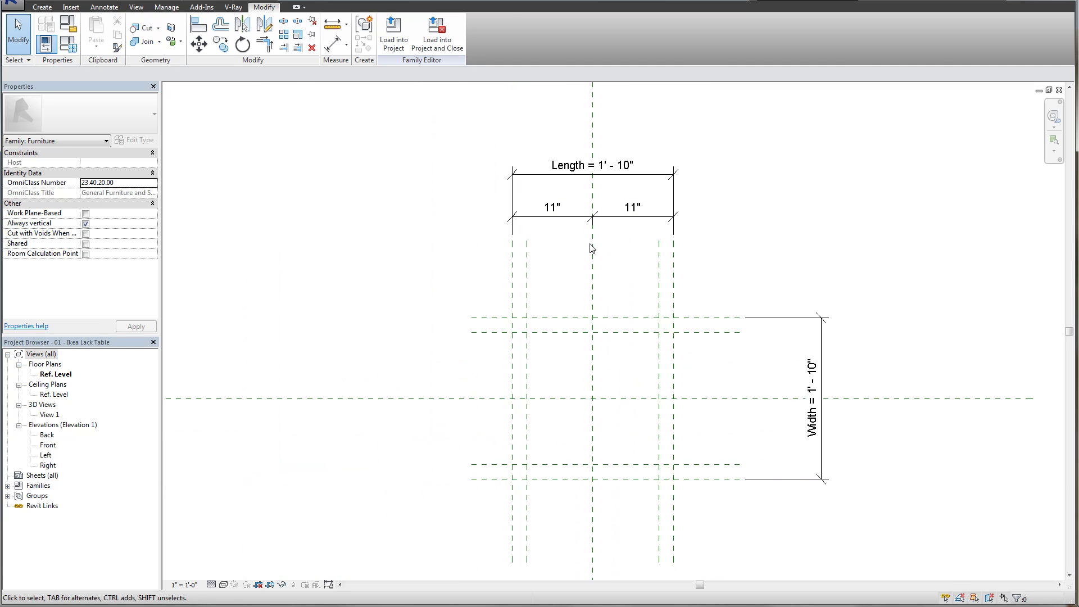
- Constrain the two 11" halves of the Length split dimension as equal (EQ)
click(672, 232)
scroll(603, 264, up, 2)
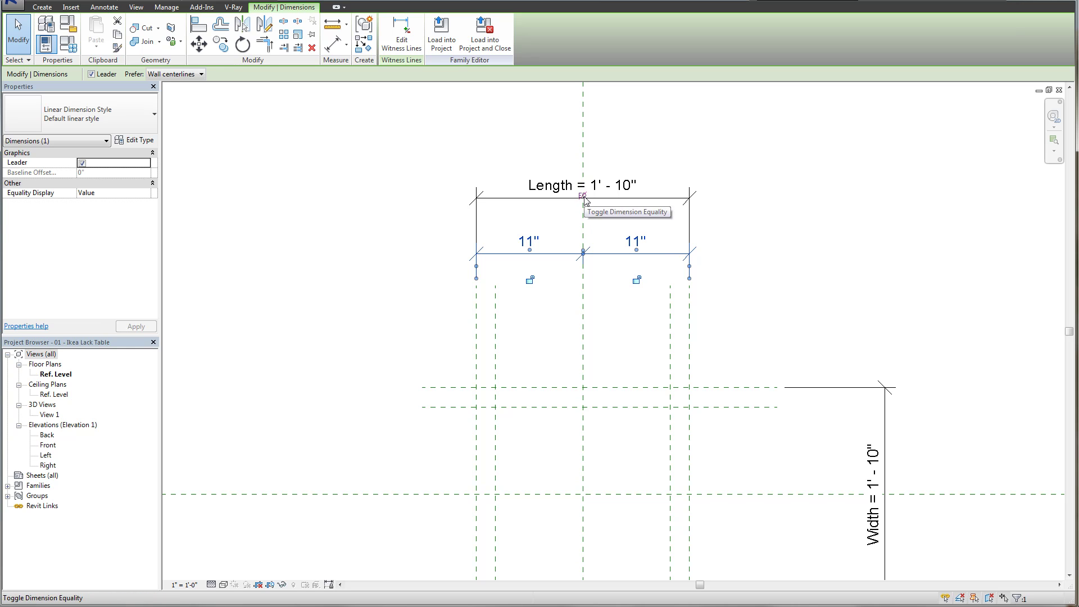
click(584, 196)
click(614, 318)
scroll(614, 318, down, 1)
middle_drag(613, 318, 578, 233)
- Flex Length to 3' in Family Types, then restore it to 1' 10" and close
click(68, 43)
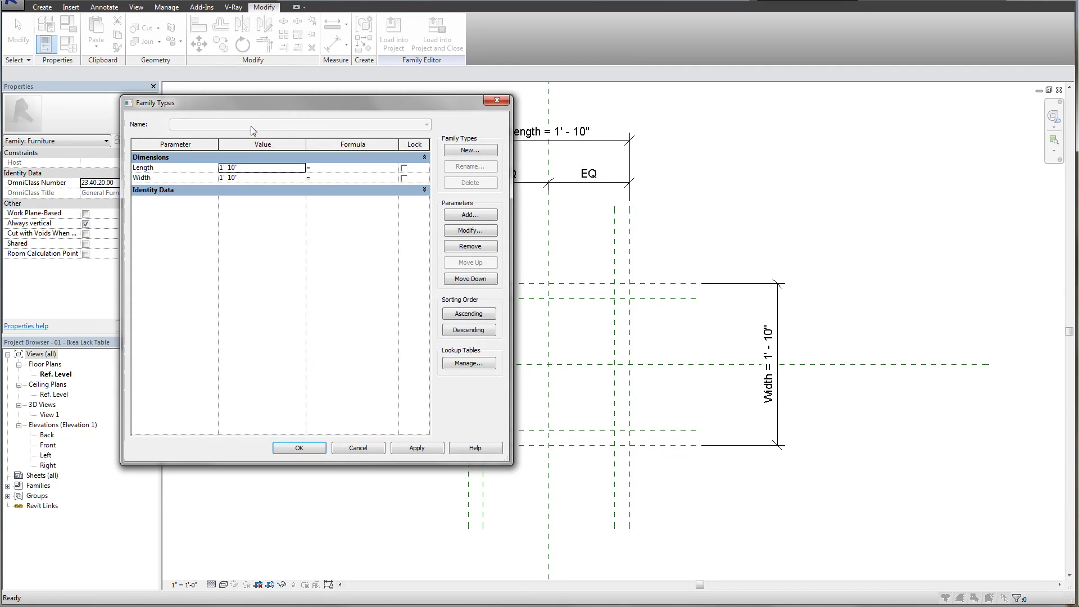
drag(259, 110, 180, 180)
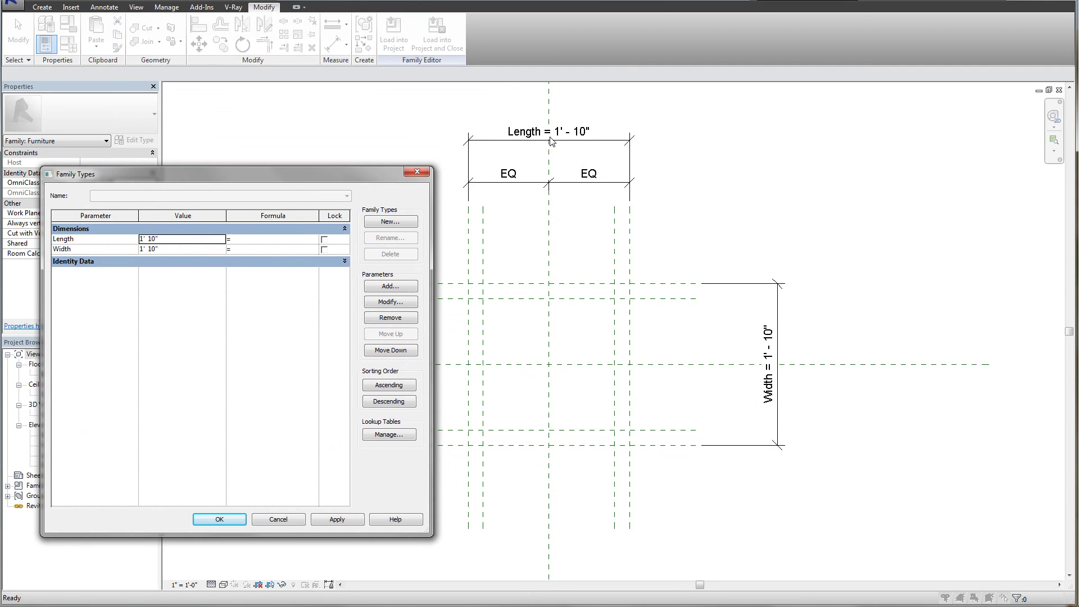
click(183, 238)
text(3)
click(336, 519)
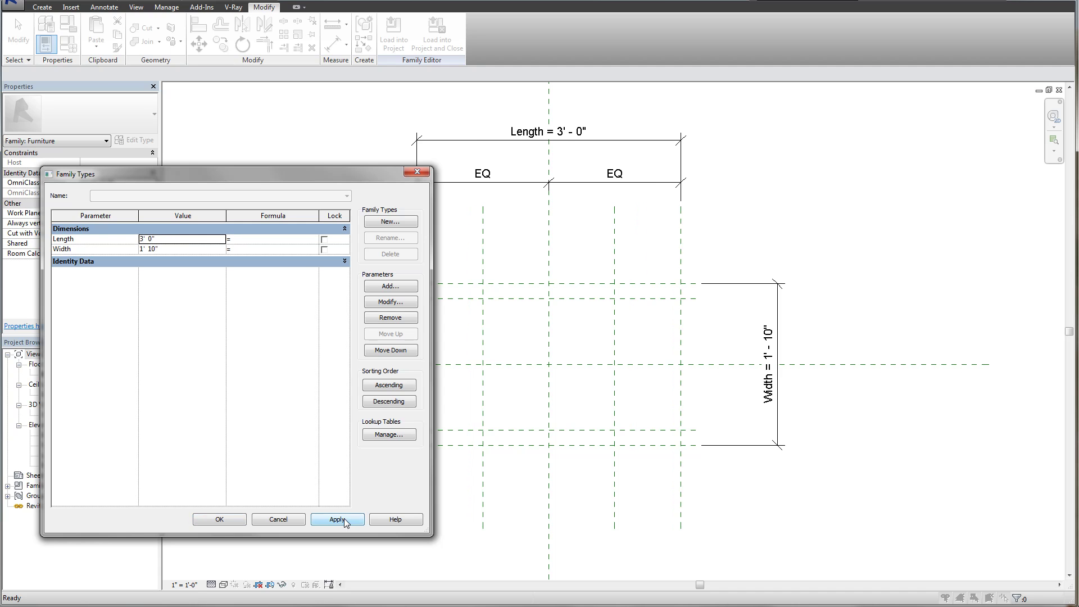
mouse_move(268, 175)
mouse_down()
mouse_move(261, 213)
mouse_move(194, 272)
mouse_up()
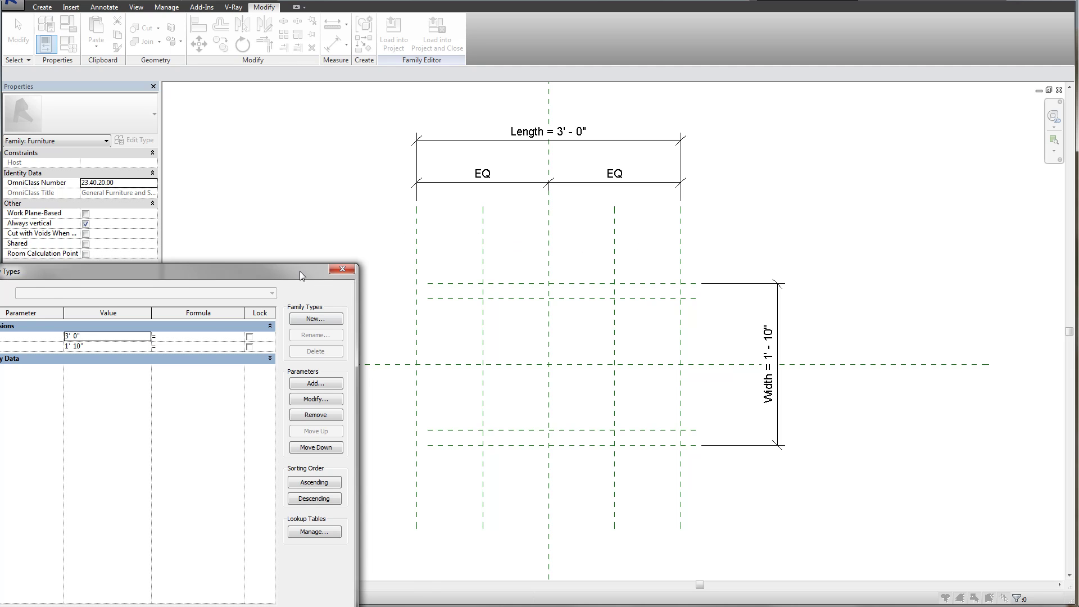
drag(309, 273, 373, 230)
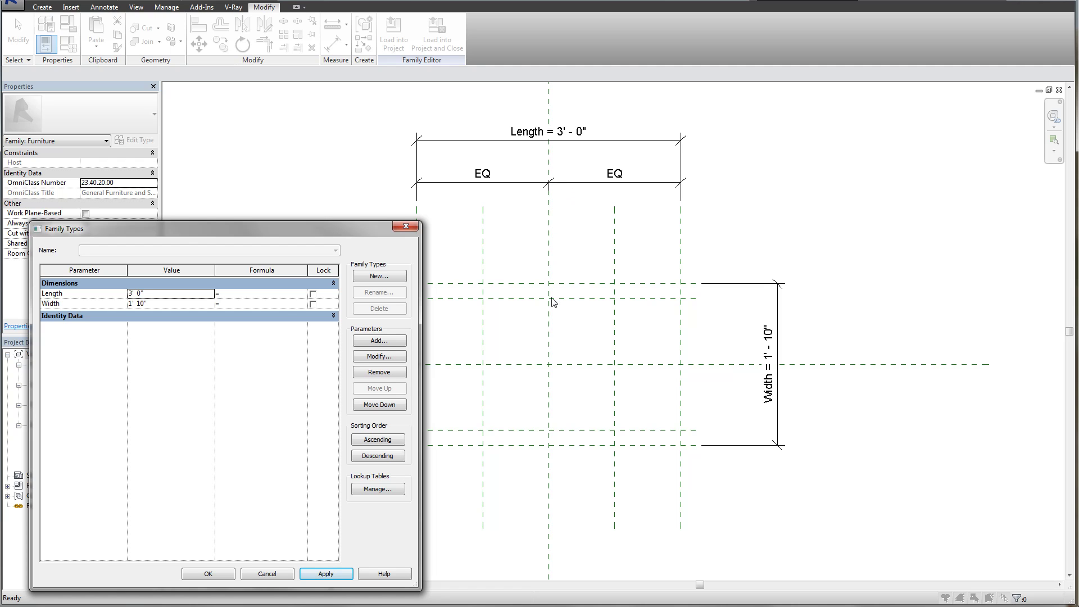
click(162, 294)
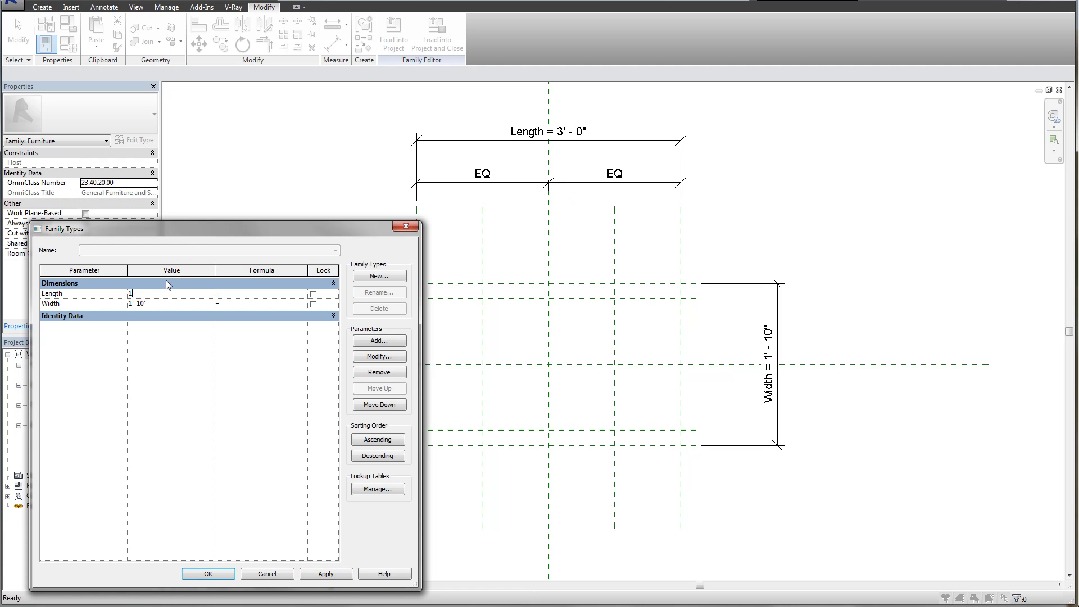
click(315, 573)
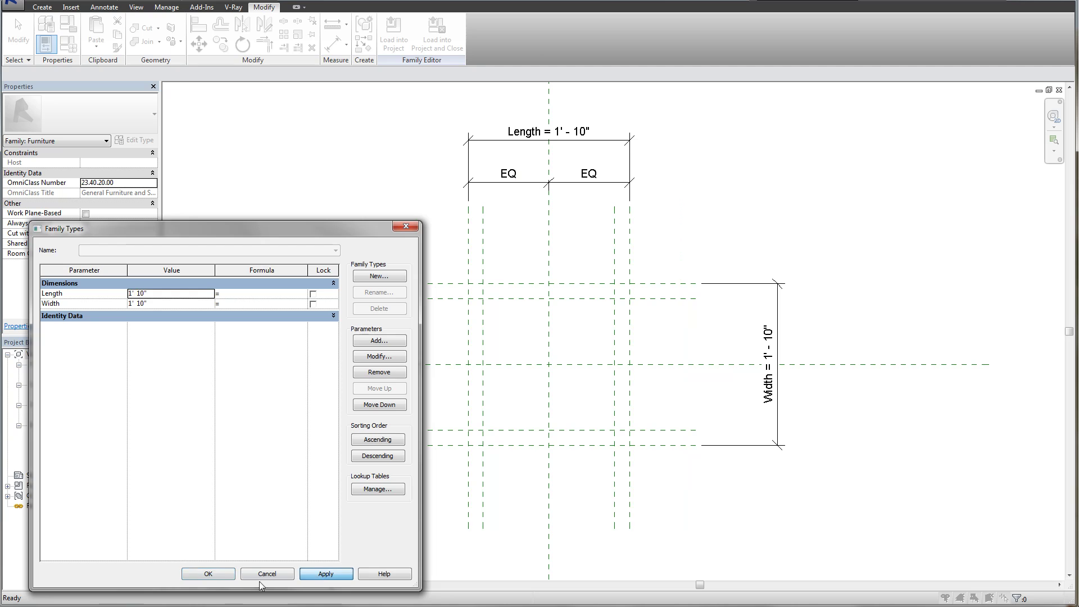
click(209, 573)
key(d)
key(i)
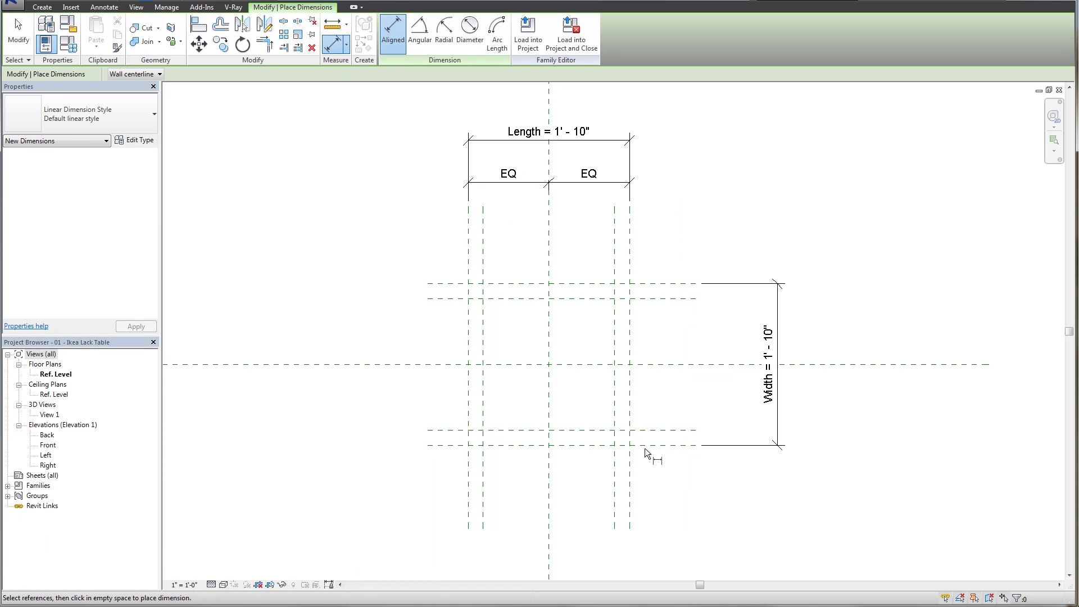
- Dimension the bottom, centre and top horizontal planes beside Width and set the halves EQ
click(660, 446)
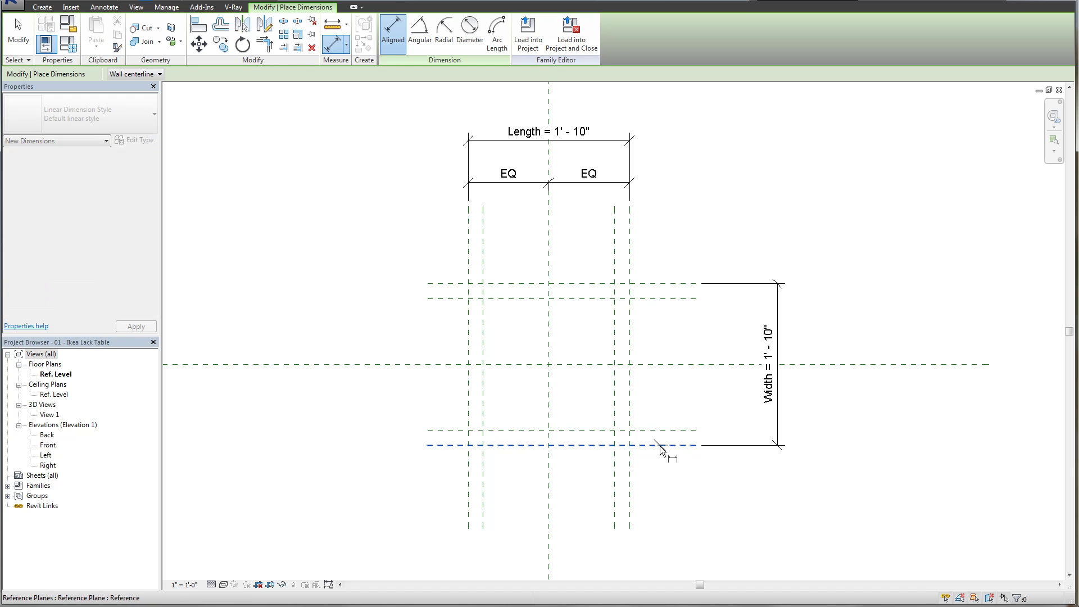
click(668, 365)
click(666, 283)
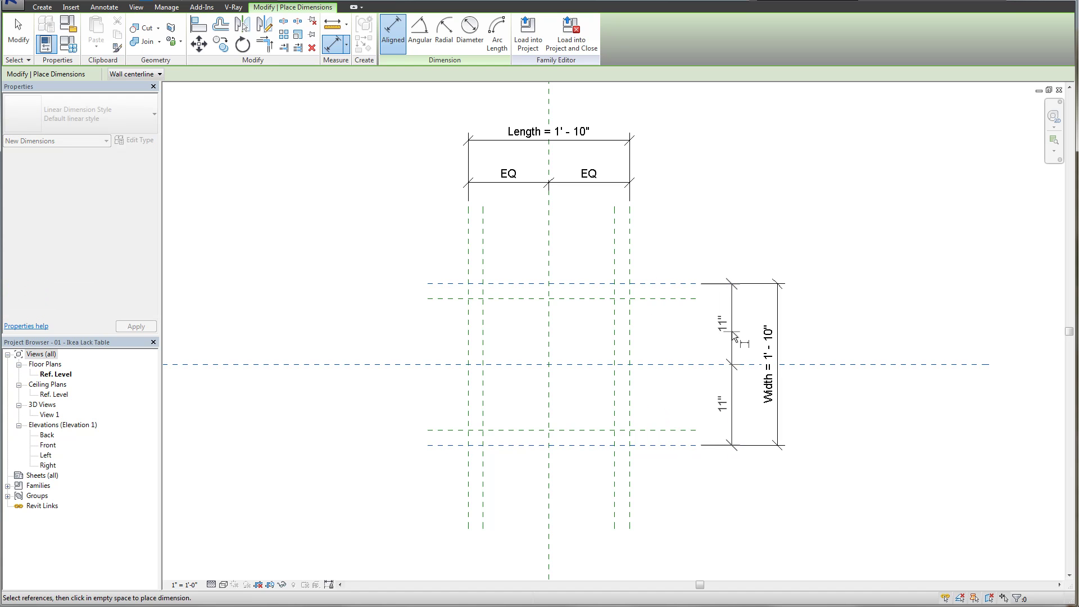
click(731, 331)
key(Escape)
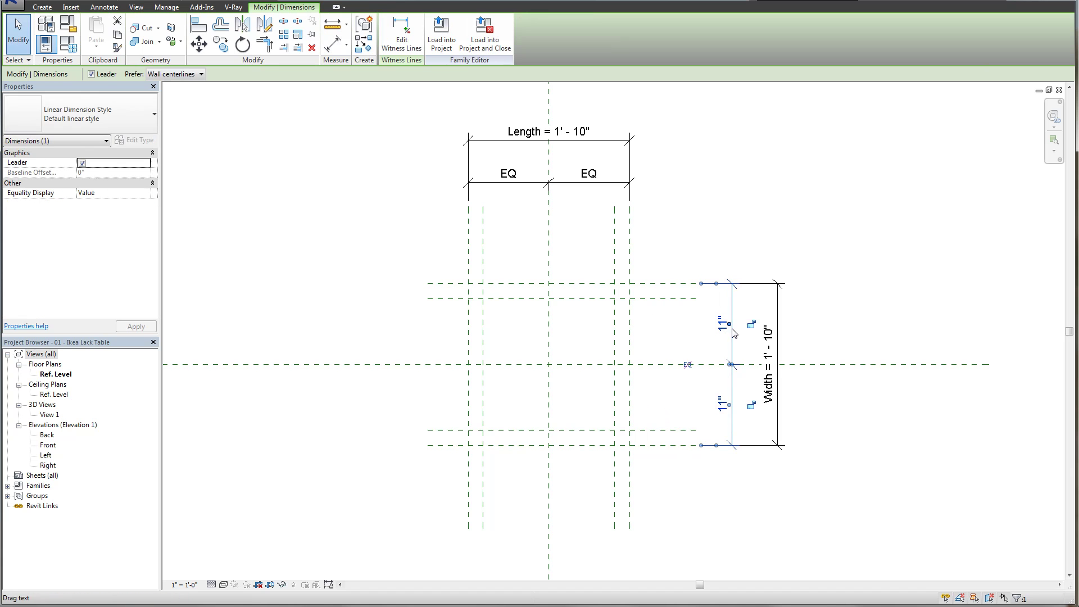
click(687, 364)
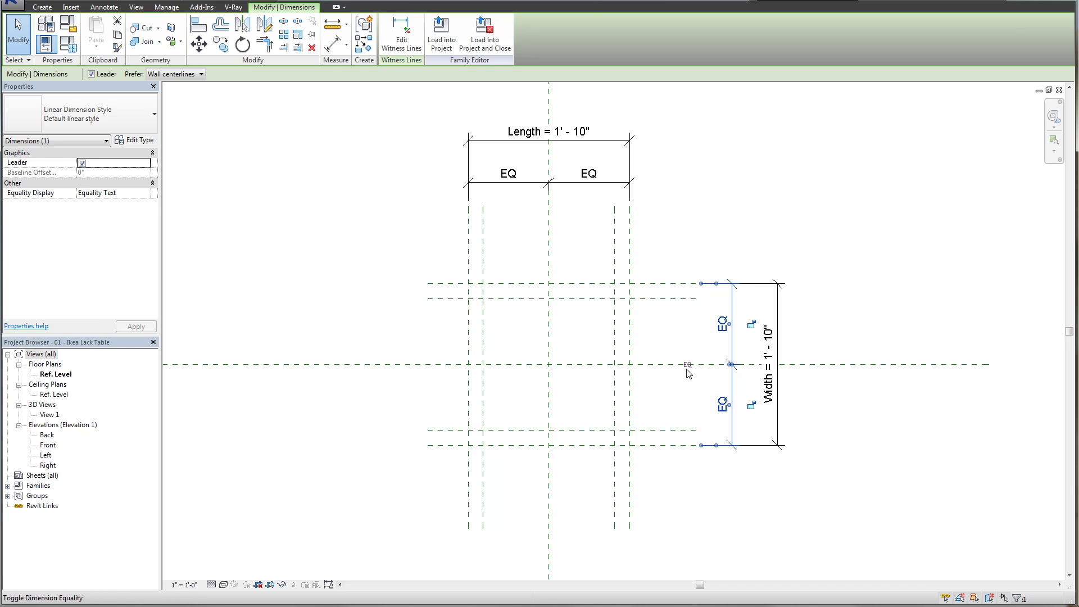
click(266, 111)
- Flex Width to 3' 0" in Family Types, then cancel to discard the change
click(68, 43)
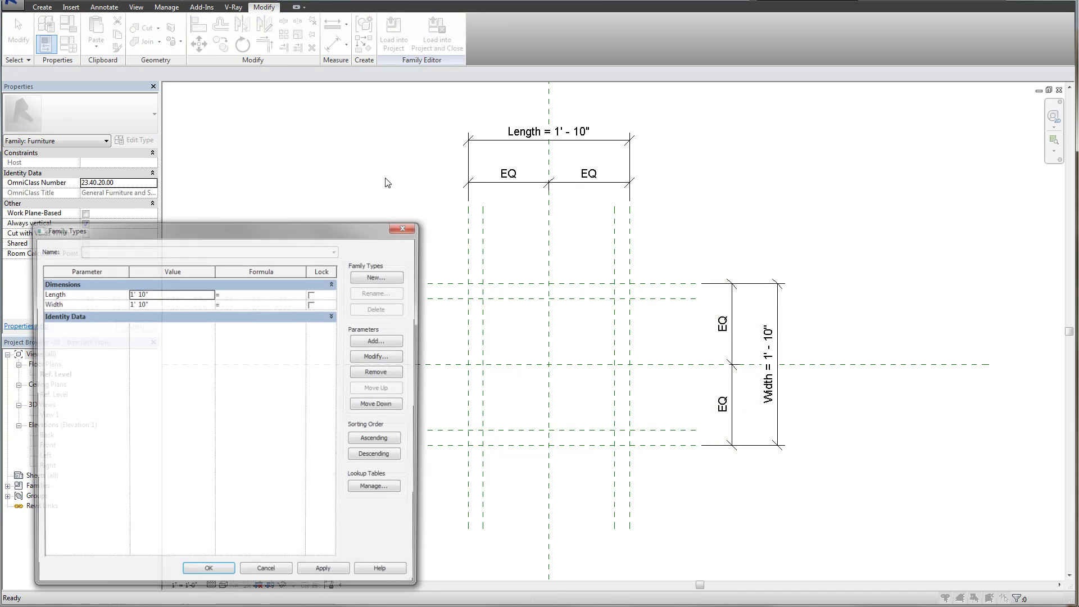
click(181, 271)
text(3')
click(332, 540)
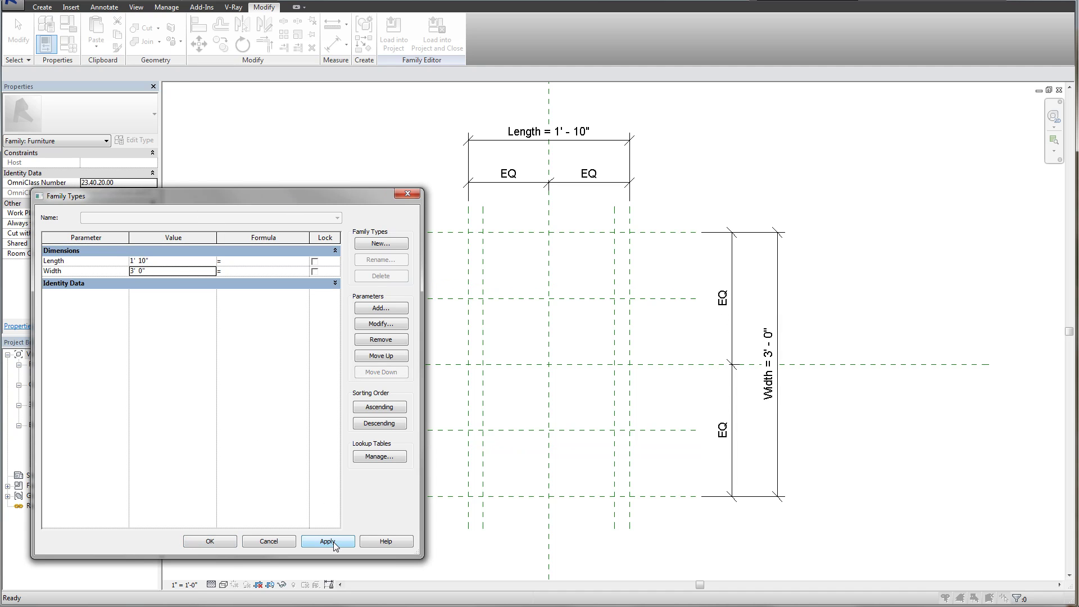
click(264, 541)
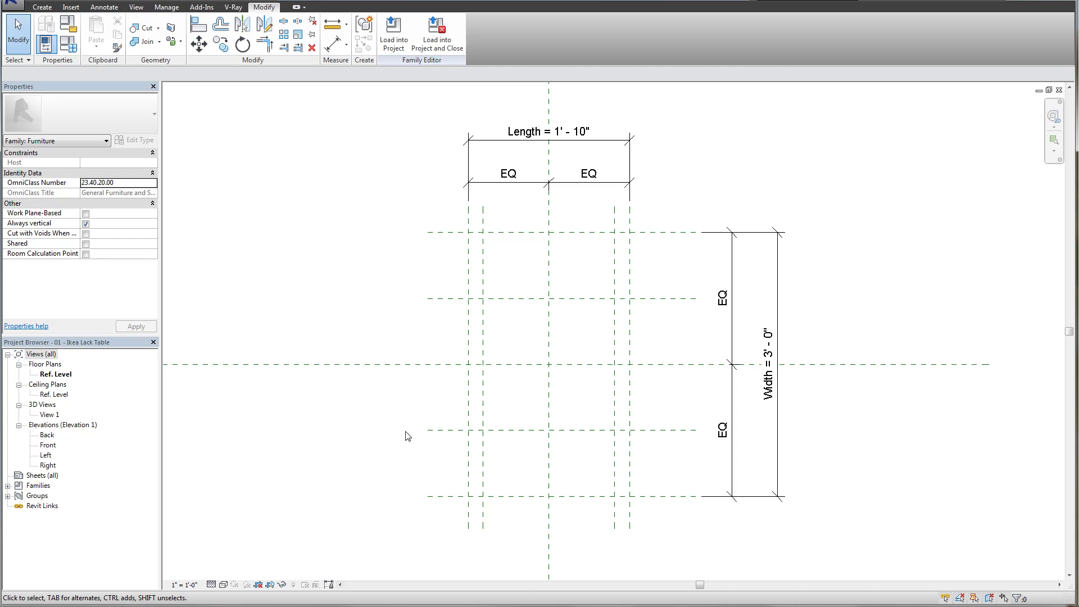
- Place 2" aligned dimensions across the upper and lower leg reference plane pairs
scroll(618, 326, up, 3)
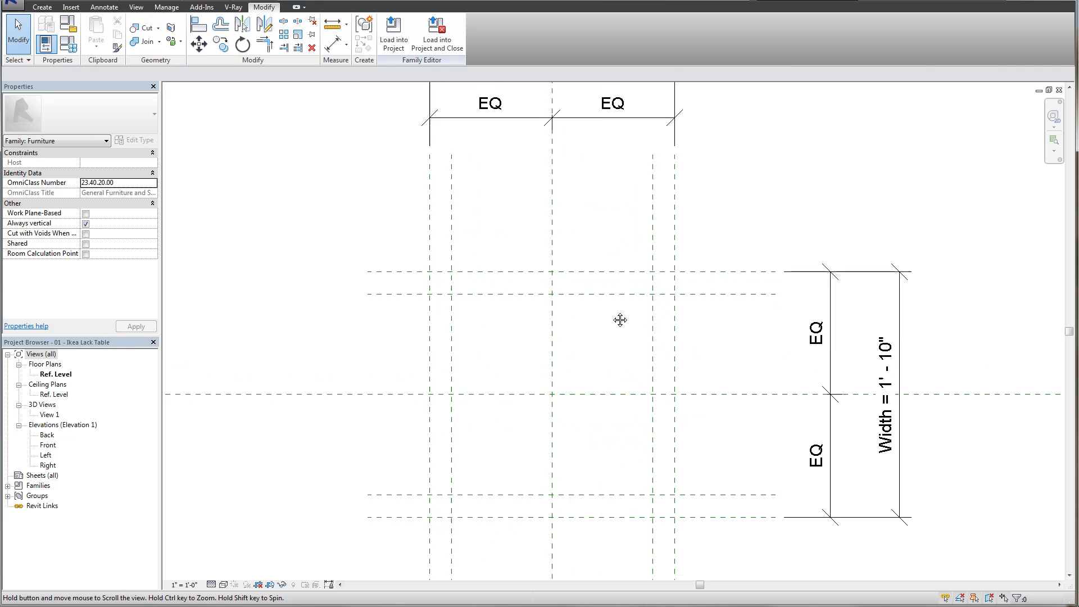
scroll(618, 248, up, 2)
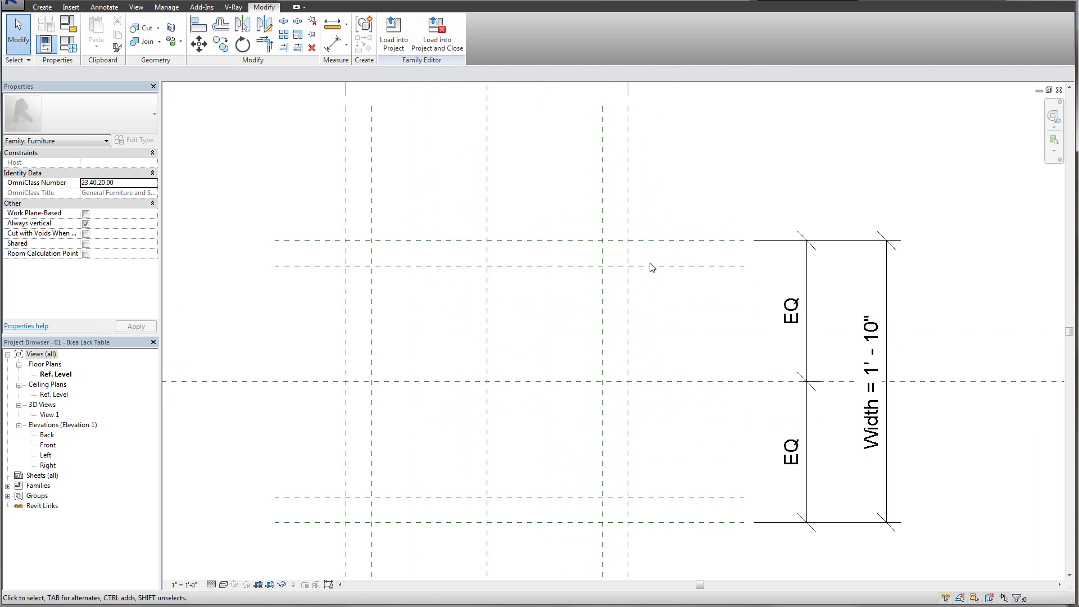
scroll(675, 257, down, 2)
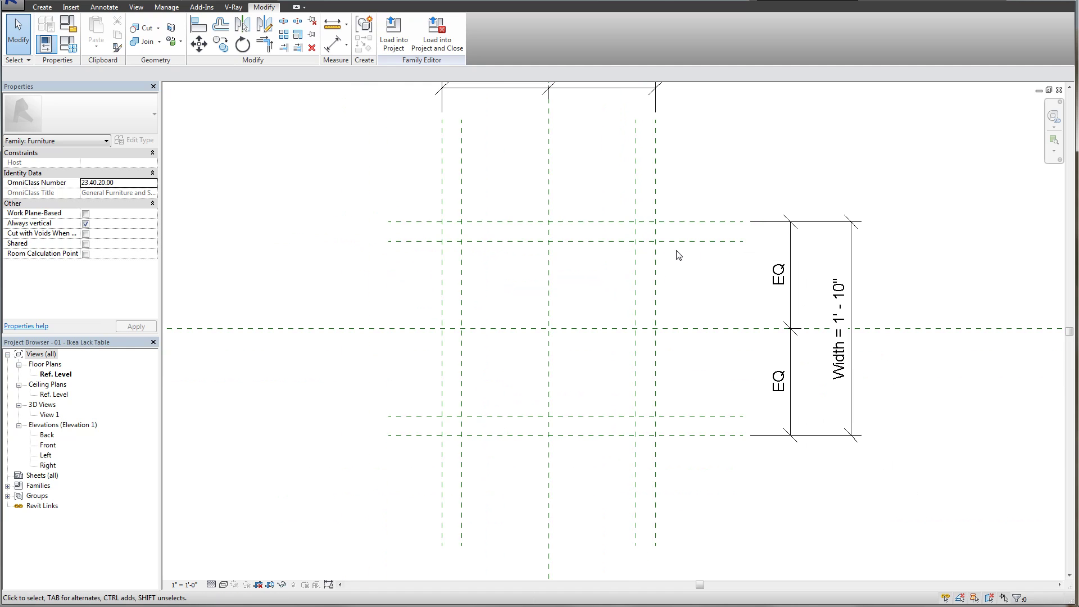
middle_drag(551, 332, 559, 328)
key(i)
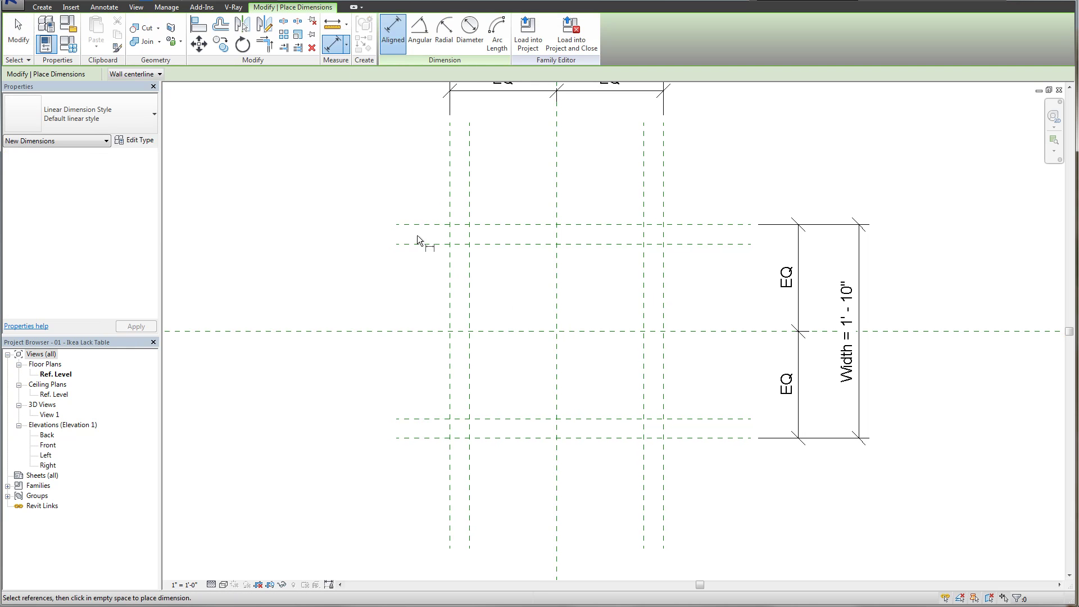
middle_drag(427, 251, 342, 288)
scroll(341, 288, down, 3)
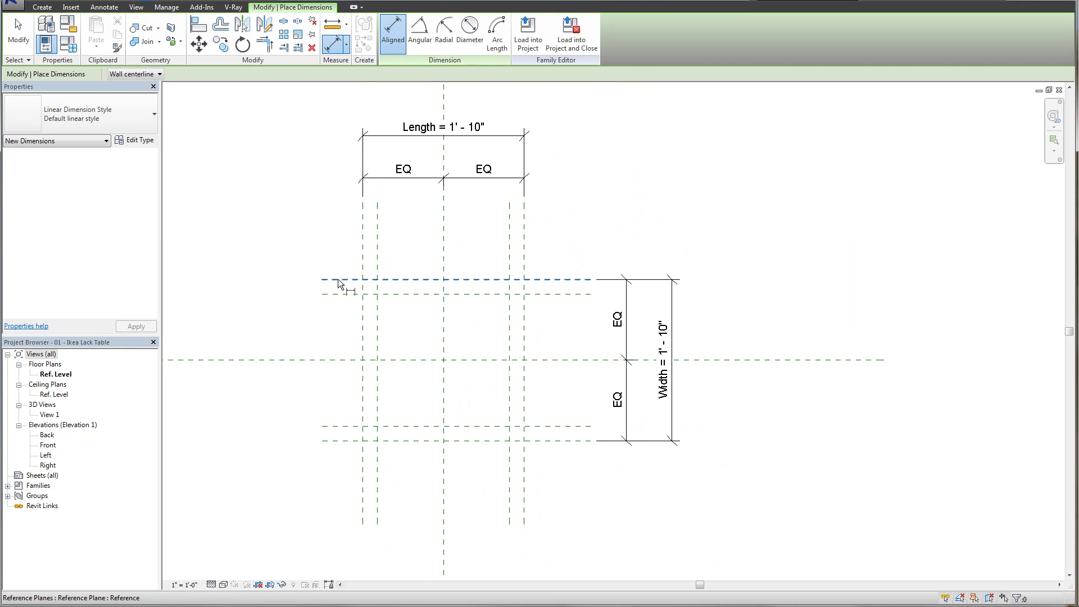
click(337, 287)
click(289, 295)
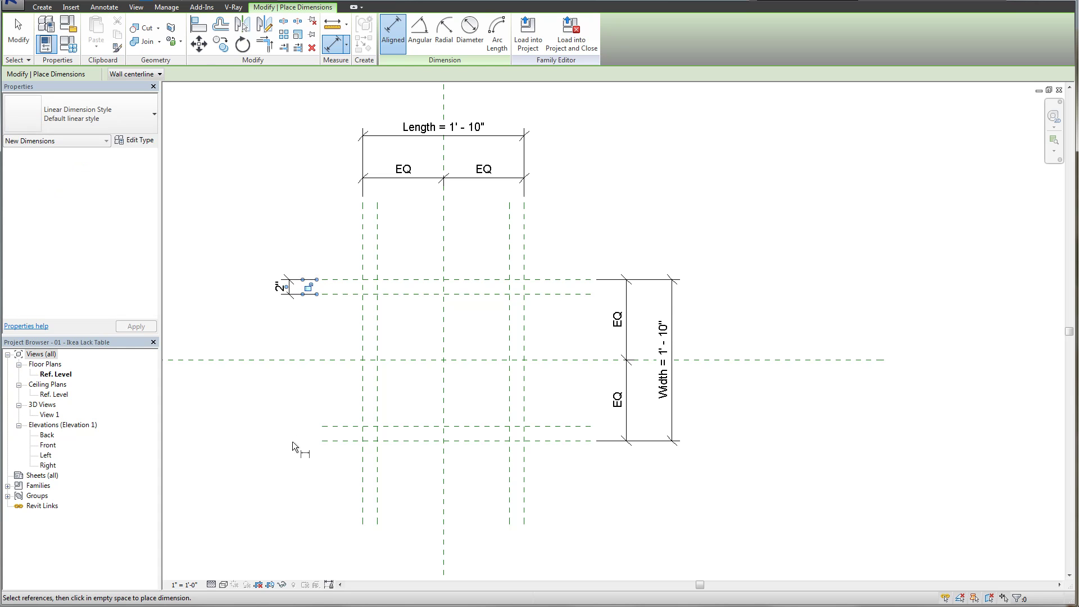
click(340, 441)
click(337, 425)
click(276, 417)
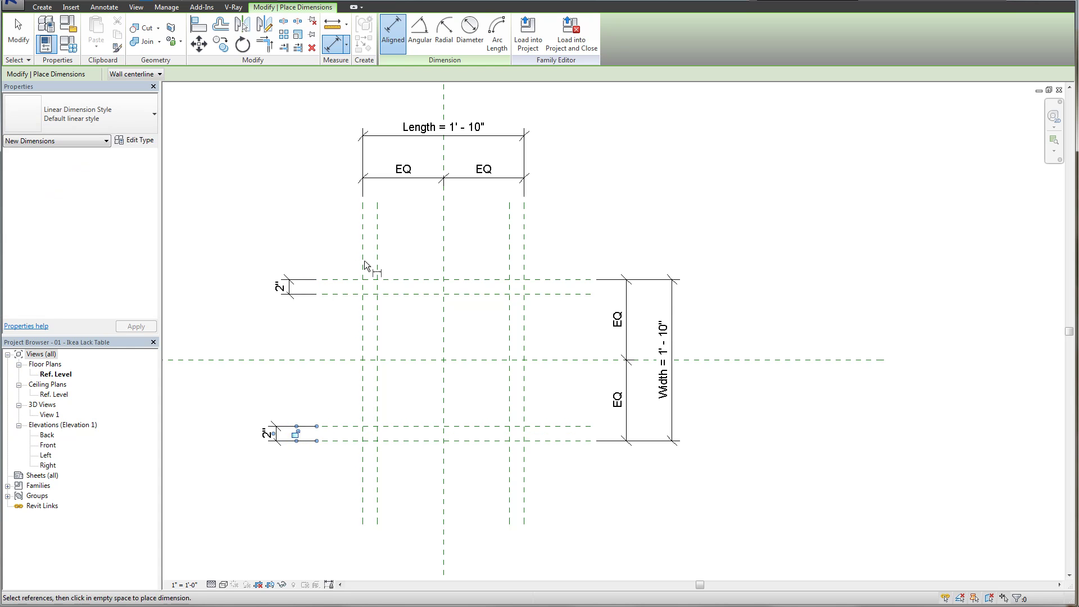
- Place 2" aligned dimensions across the left and right vertical leg plane pairs
click(382, 251)
click(393, 230)
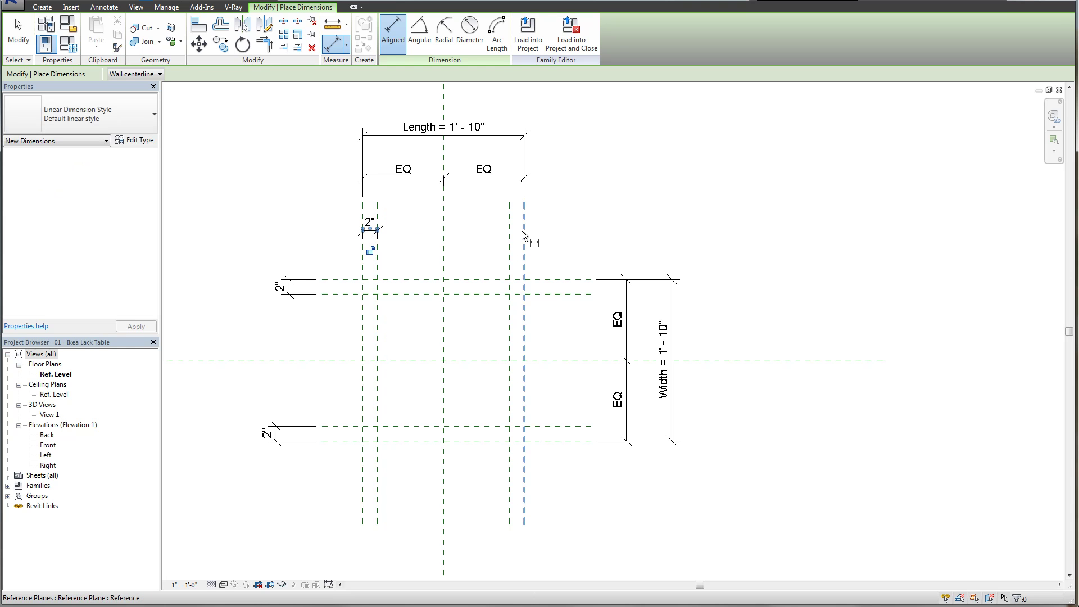
click(522, 230)
click(509, 231)
click(491, 230)
key(Escape)
key(Escape)
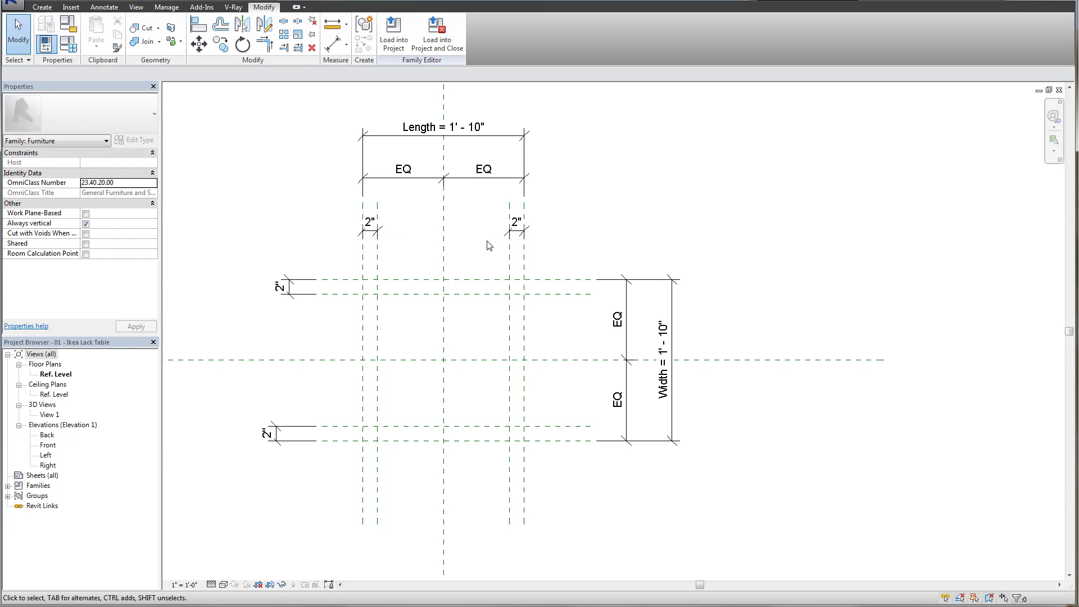
middle_drag(491, 231, 500, 230)
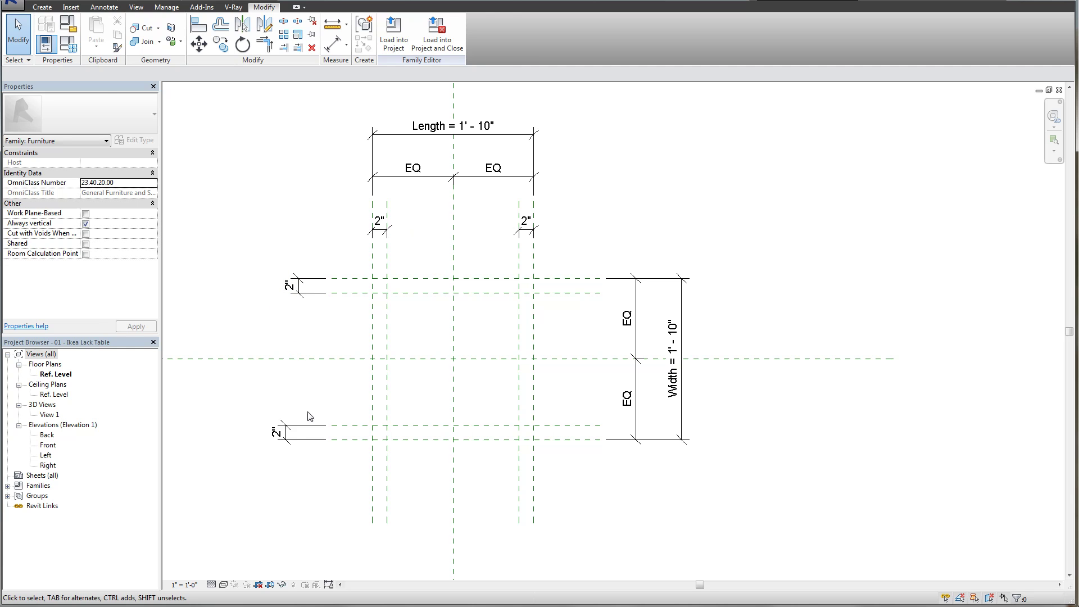
- Move the lower 2" leg dimension to line up with the upper one
click(286, 441)
drag(287, 444, 302, 439)
key(Escape)
- Label all four 2" leg dimensions with a new Leg Width parameter
click(526, 226)
ctrl+click(379, 226)
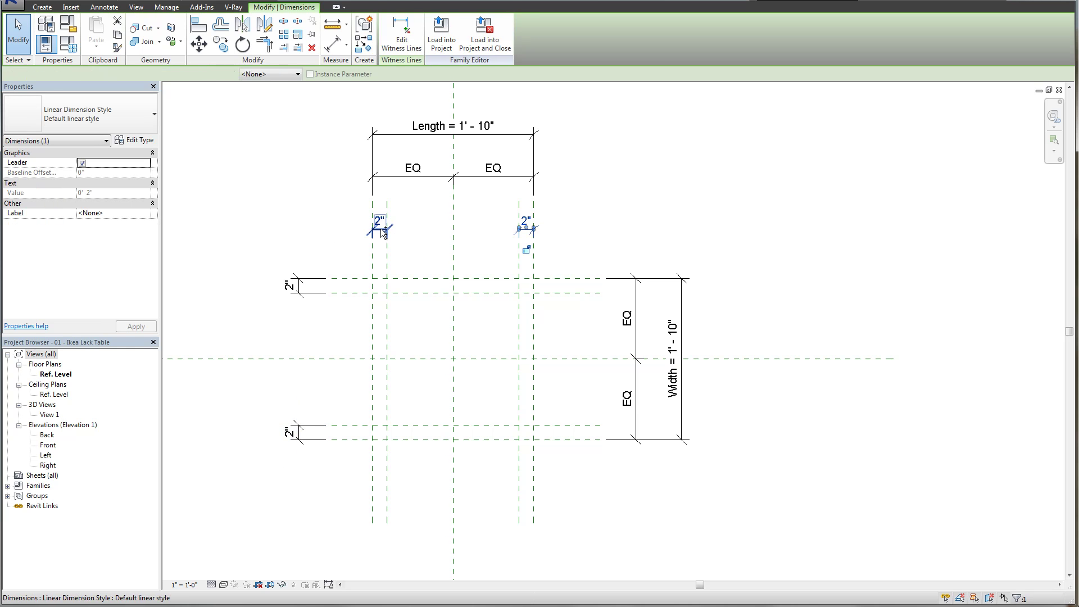
ctrl+click(290, 286)
ctrl+click(291, 431)
click(291, 77)
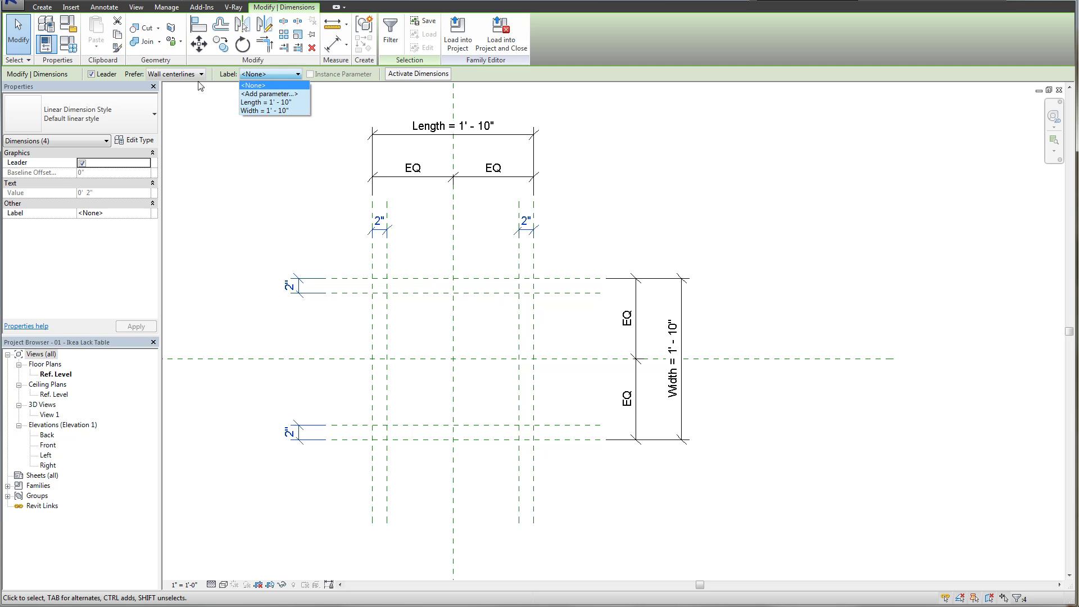
click(259, 94)
drag(485, 152, 859, 135)
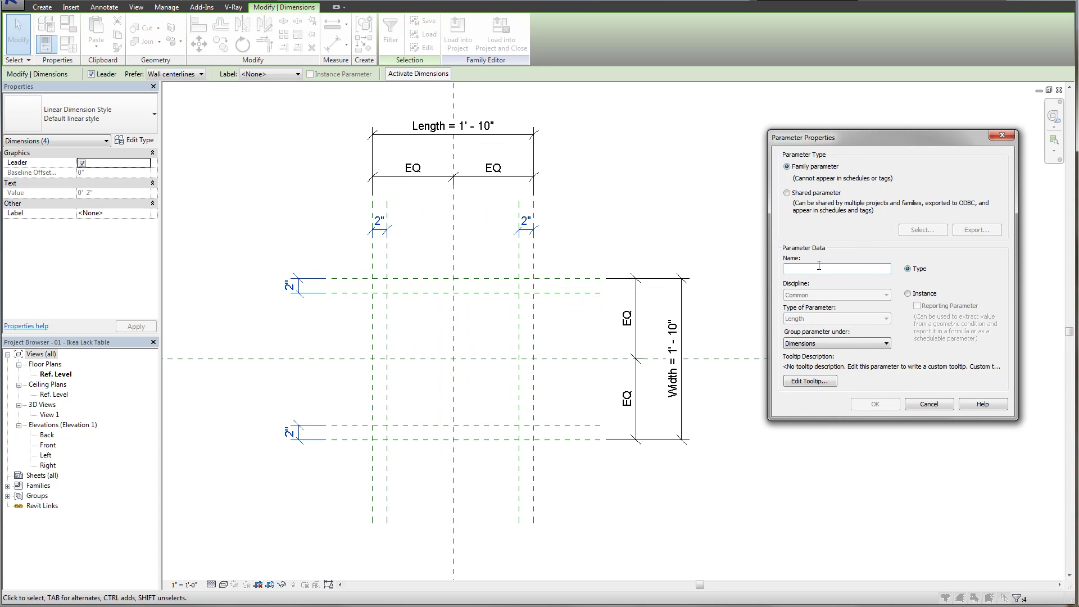
text(Leg Width)
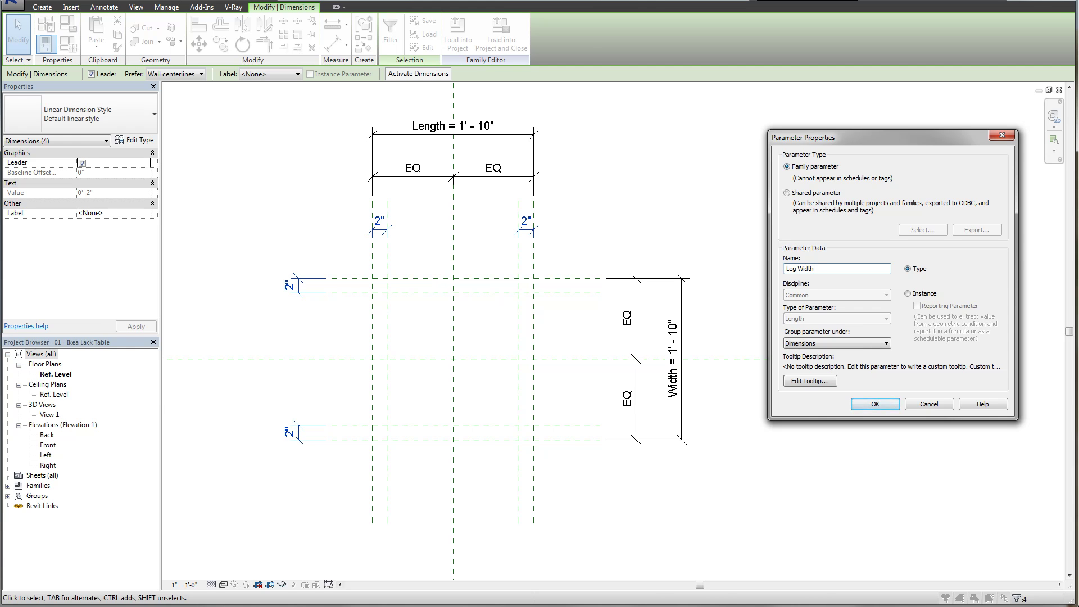
drag(902, 139, 846, 130)
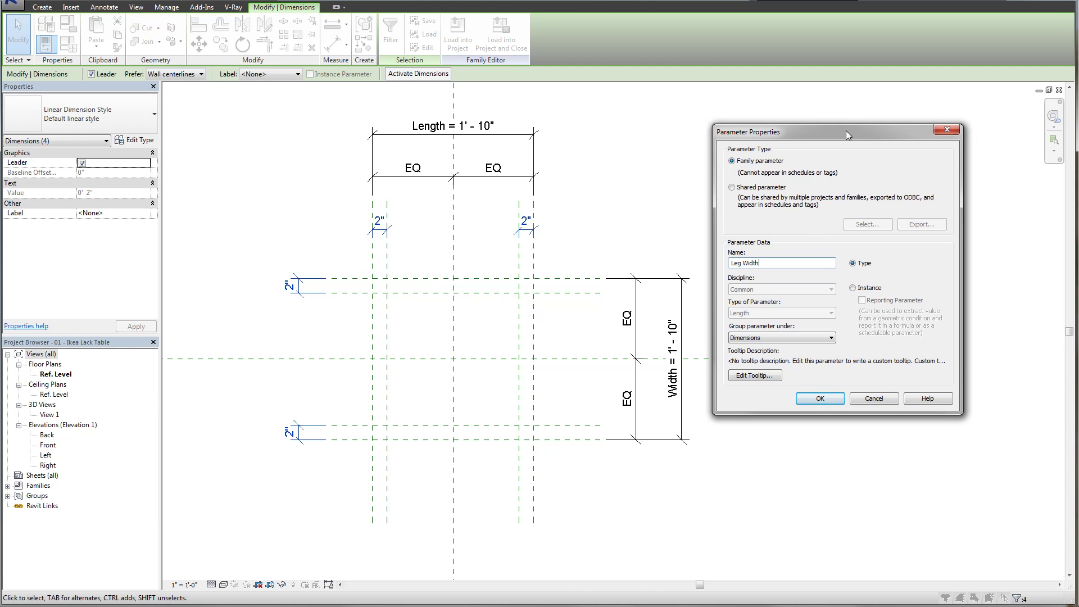
drag(845, 130, 838, 121)
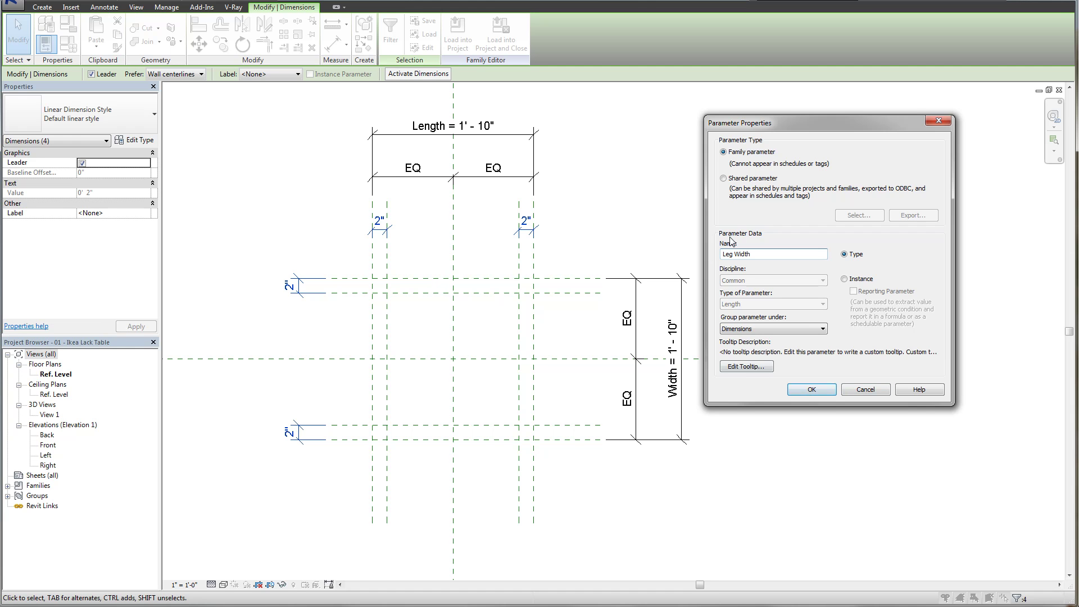
click(811, 390)
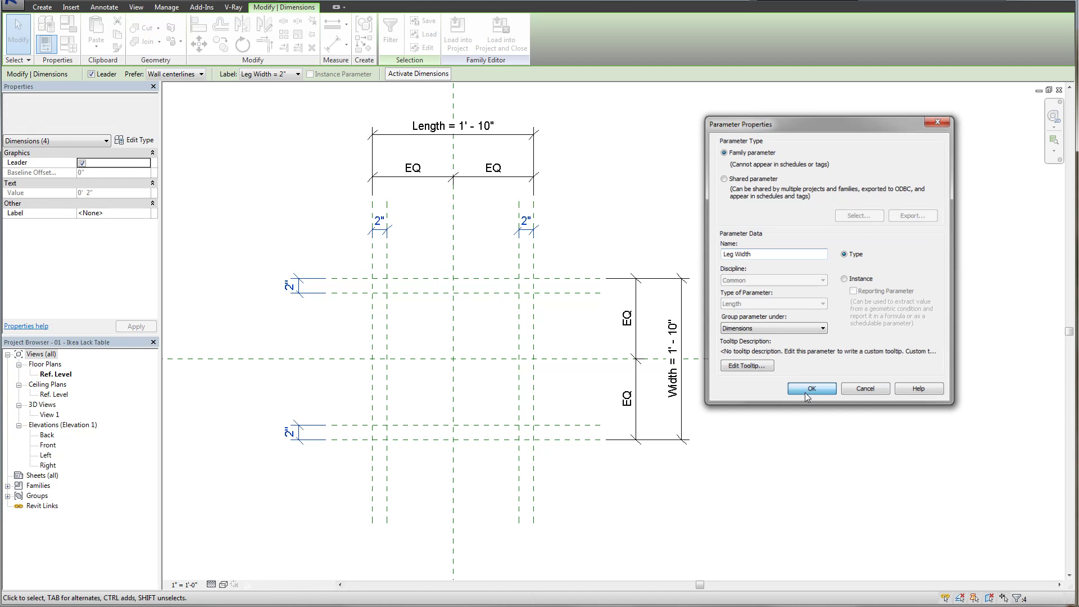
middle_click(821, 330)
middle_click(822, 330)
- Flex Leg Width to 4" in Family Types, then set it back to 2" and close
key(Escape)
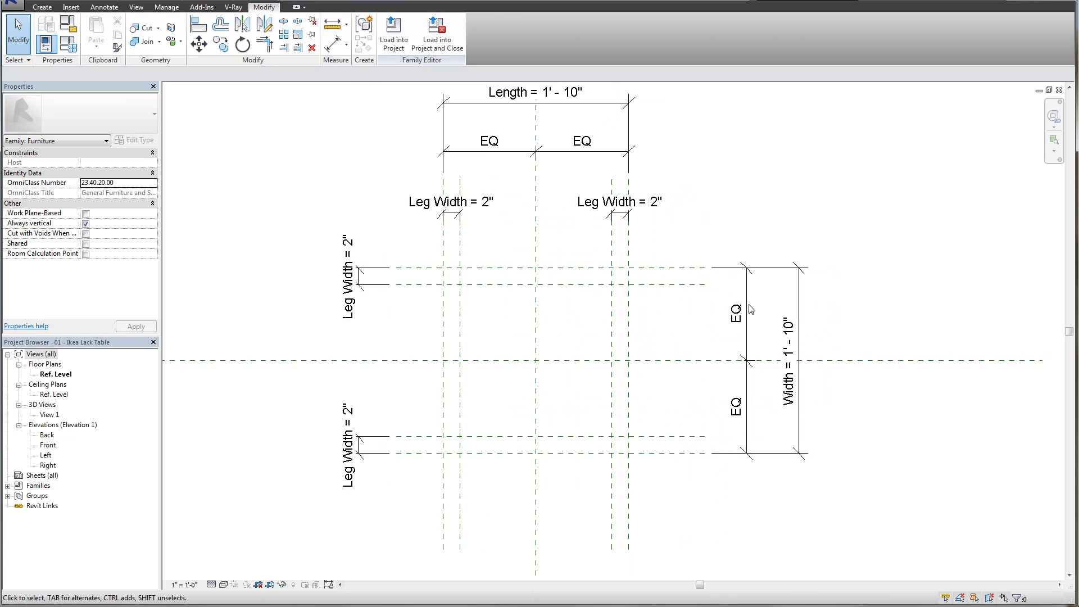
scroll(752, 309, down, 2)
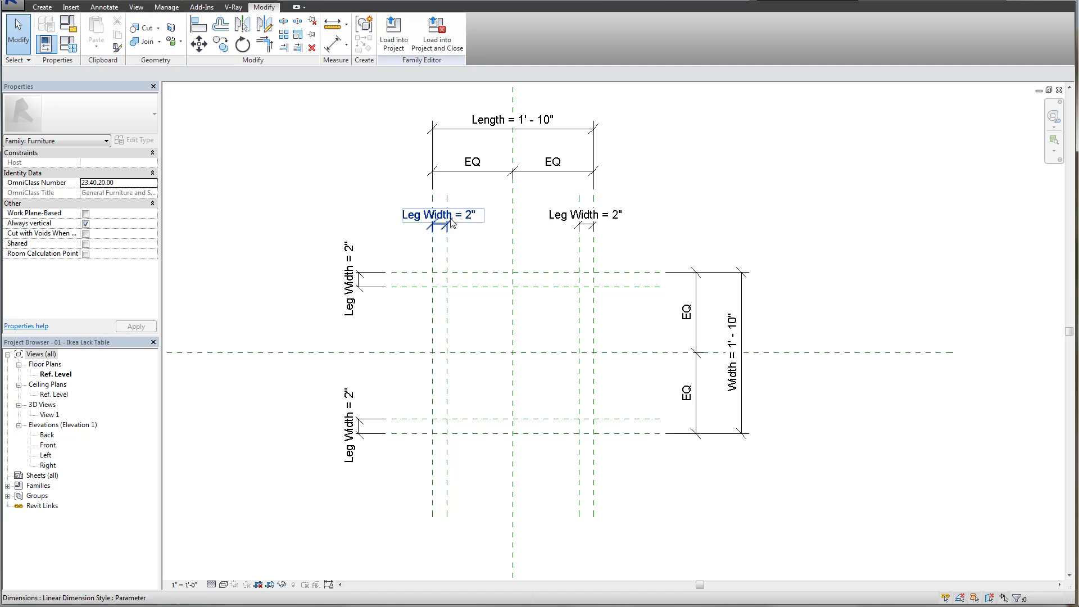
middle_drag(578, 247, 642, 240)
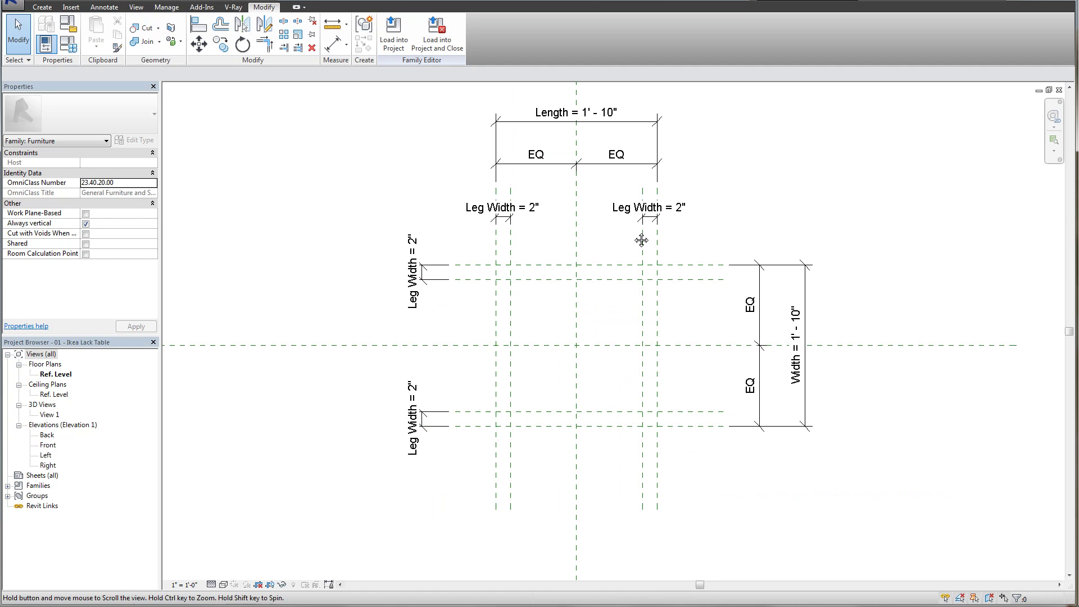
click(75, 52)
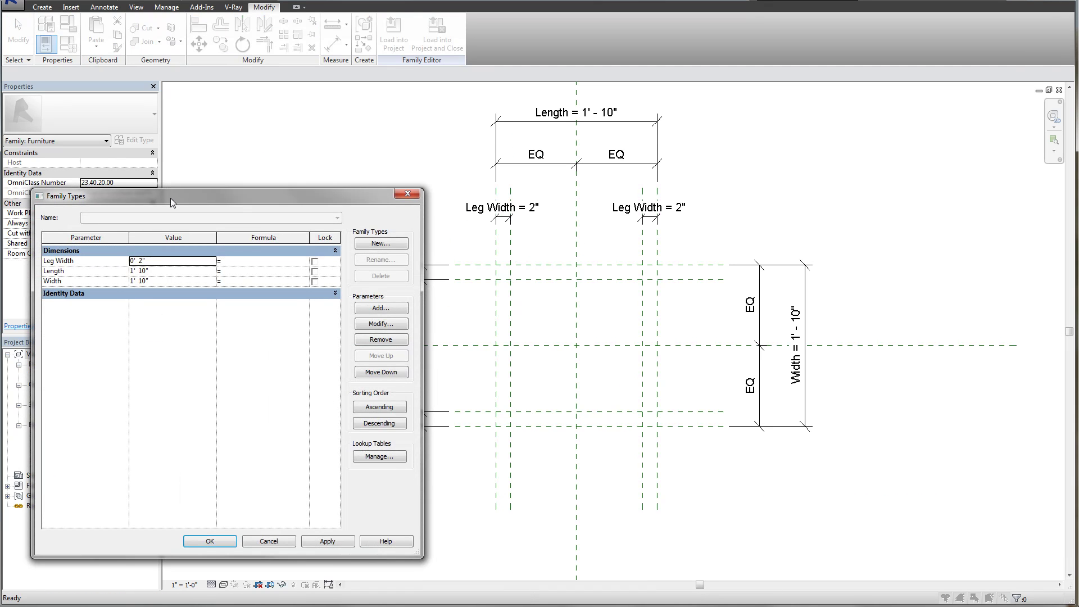
drag(171, 198, 40, 190)
click(156, 260)
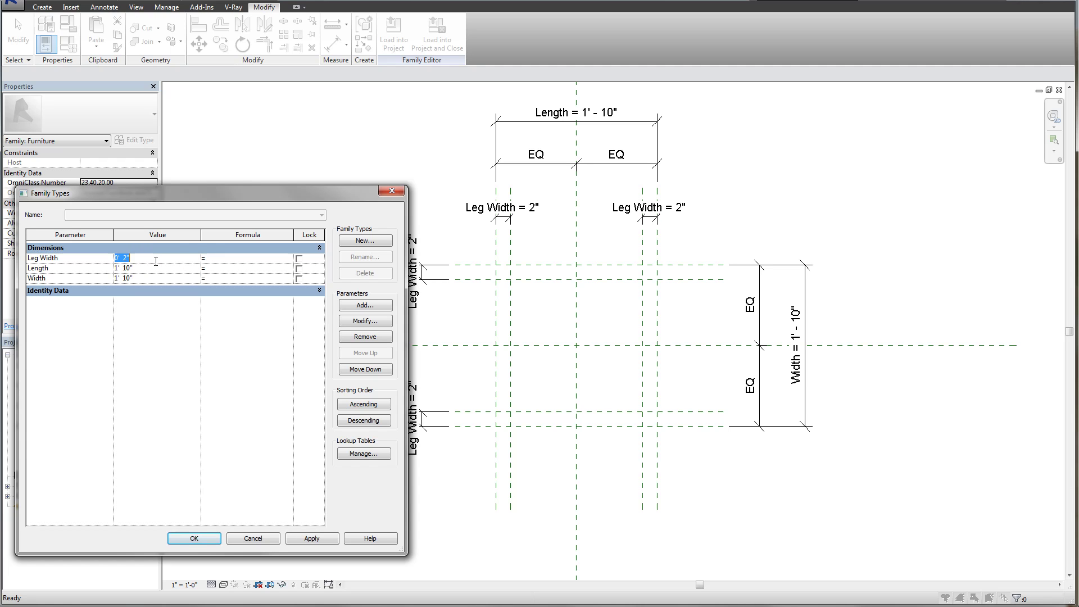
text(4)
click(312, 538)
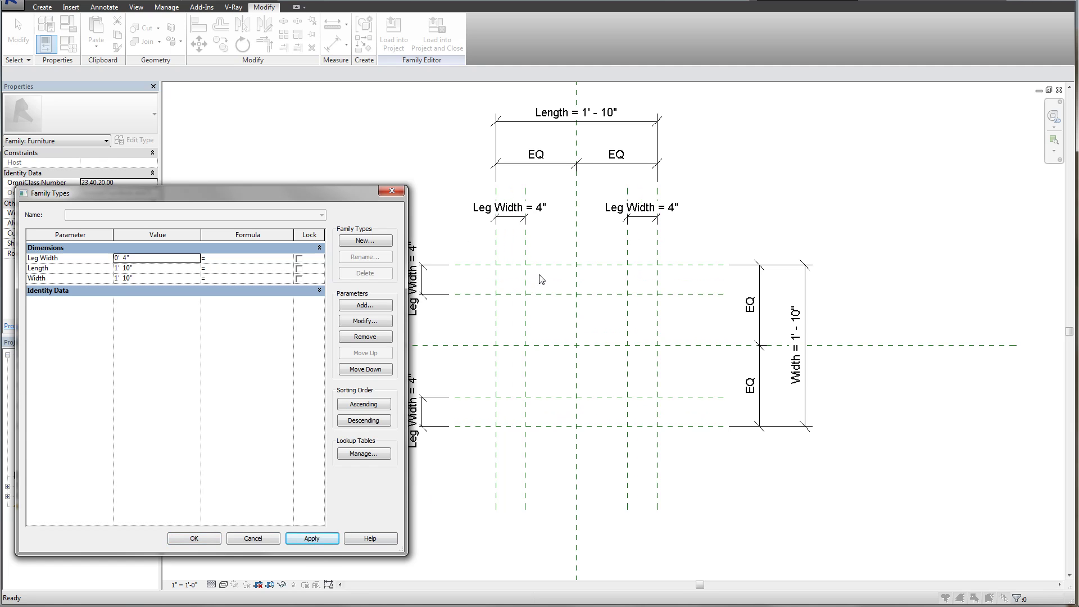
click(148, 259)
text(2)
click(323, 540)
click(193, 539)
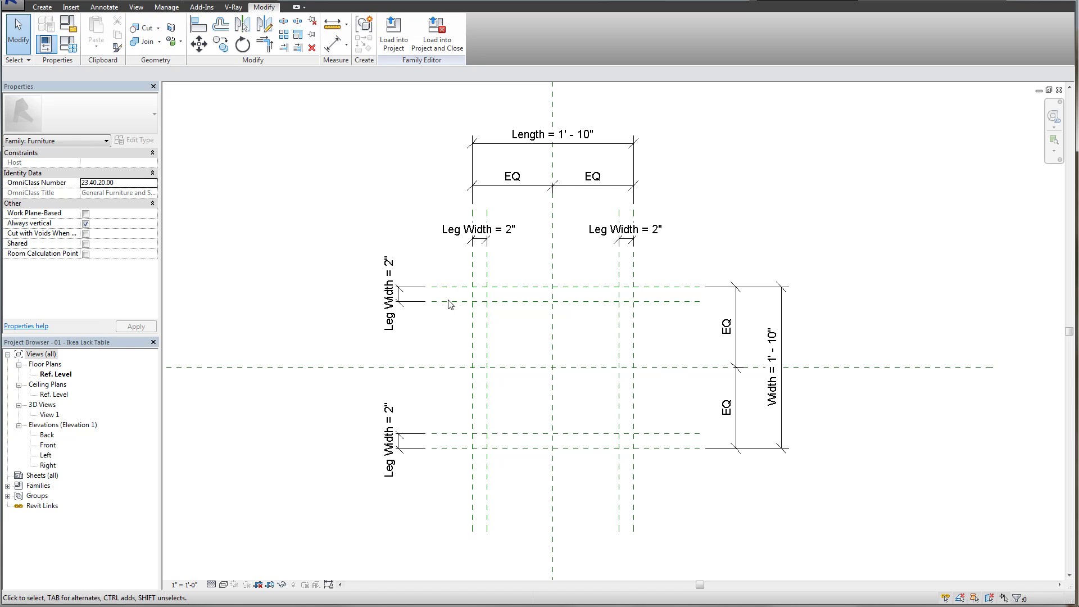
- Flex Length to 3' and Leg Width to 4" together in Family Types
middle_drag(449, 312, 479, 309)
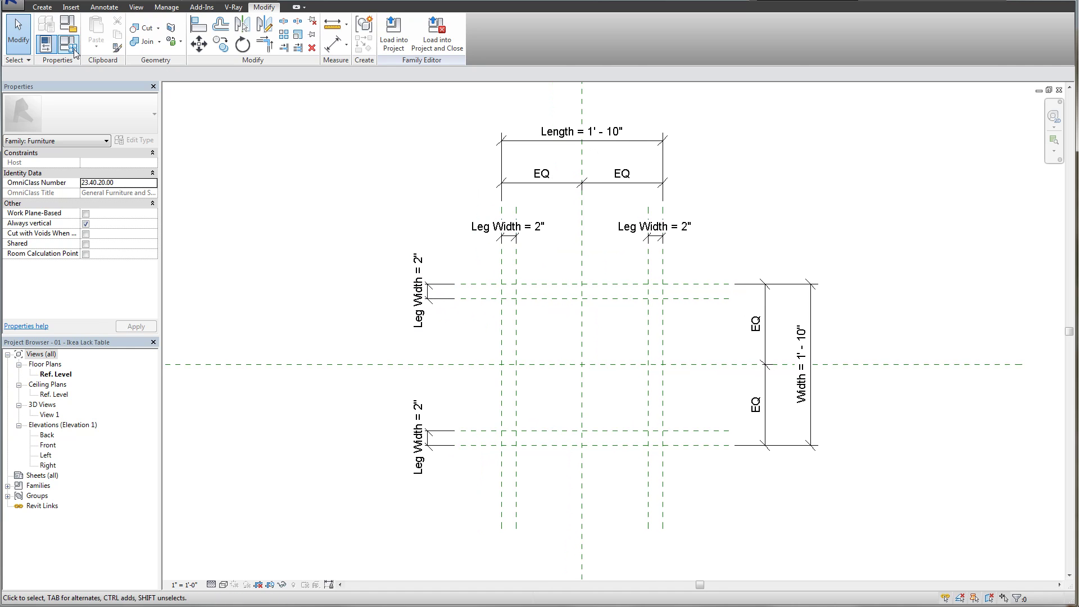
middle_drag(463, 197, 552, 180)
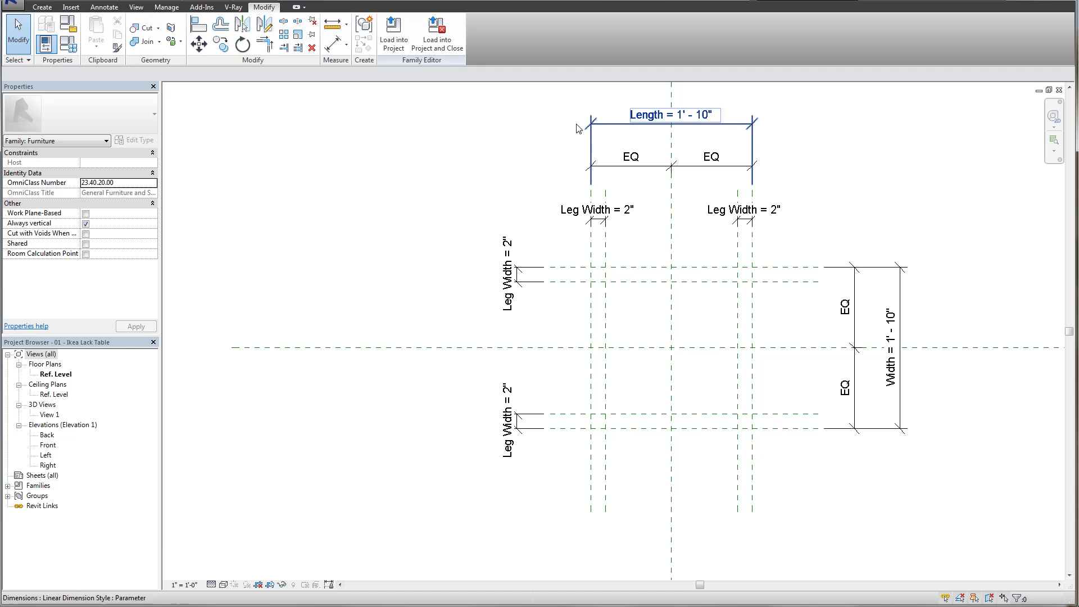
click(68, 43)
click(177, 250)
text(3)
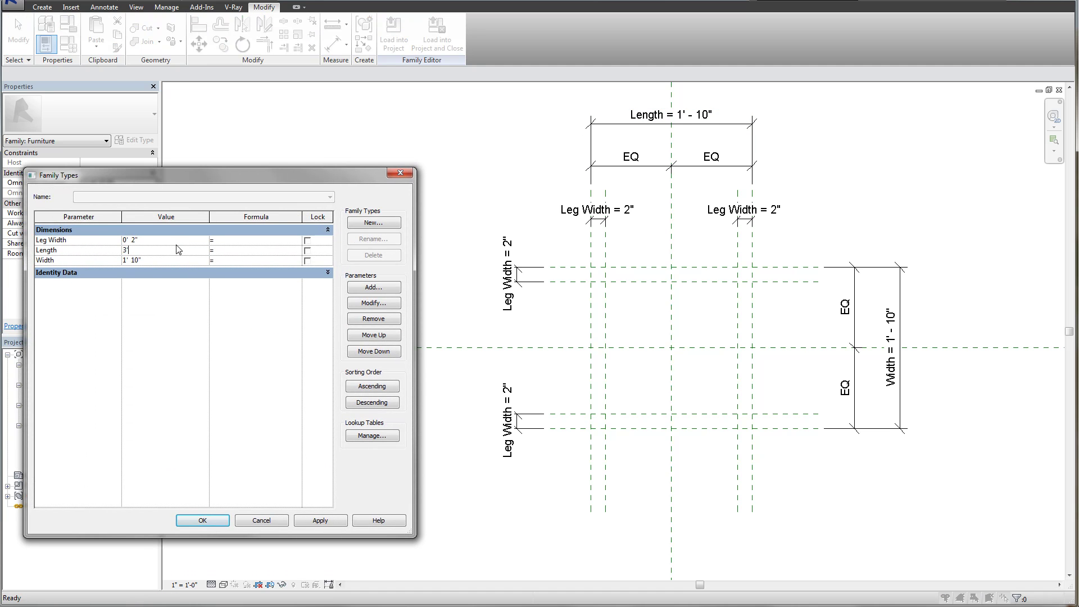
text(')
click(333, 524)
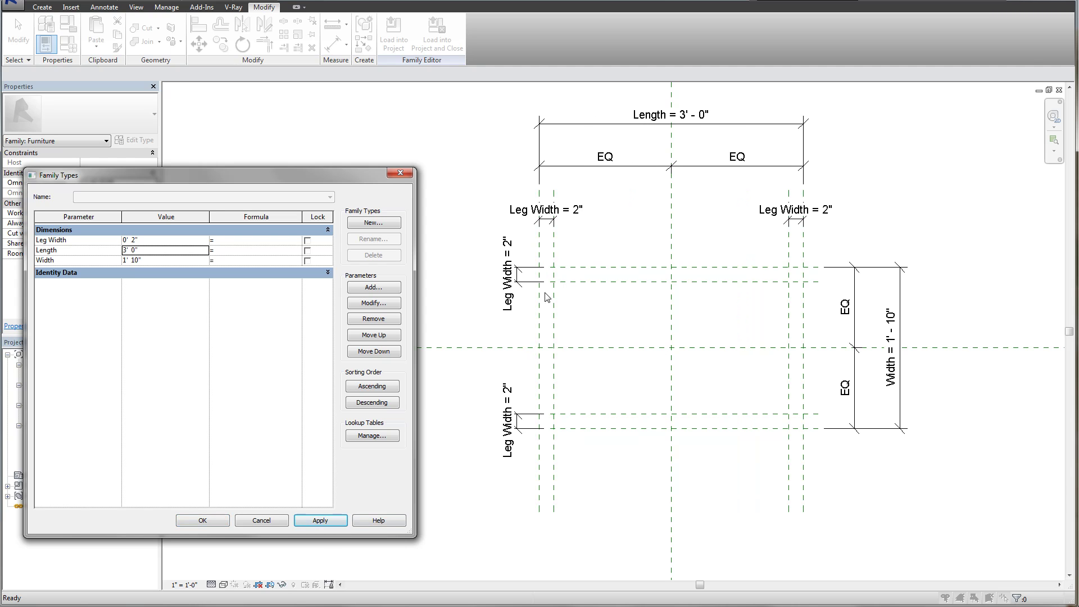
click(165, 240)
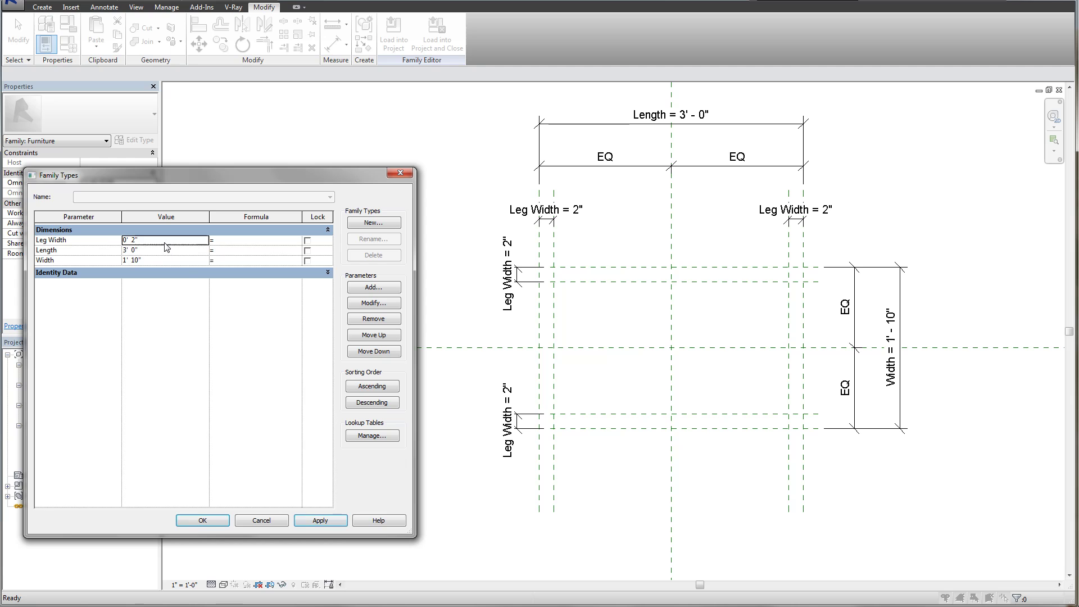
text(4")
click(318, 523)
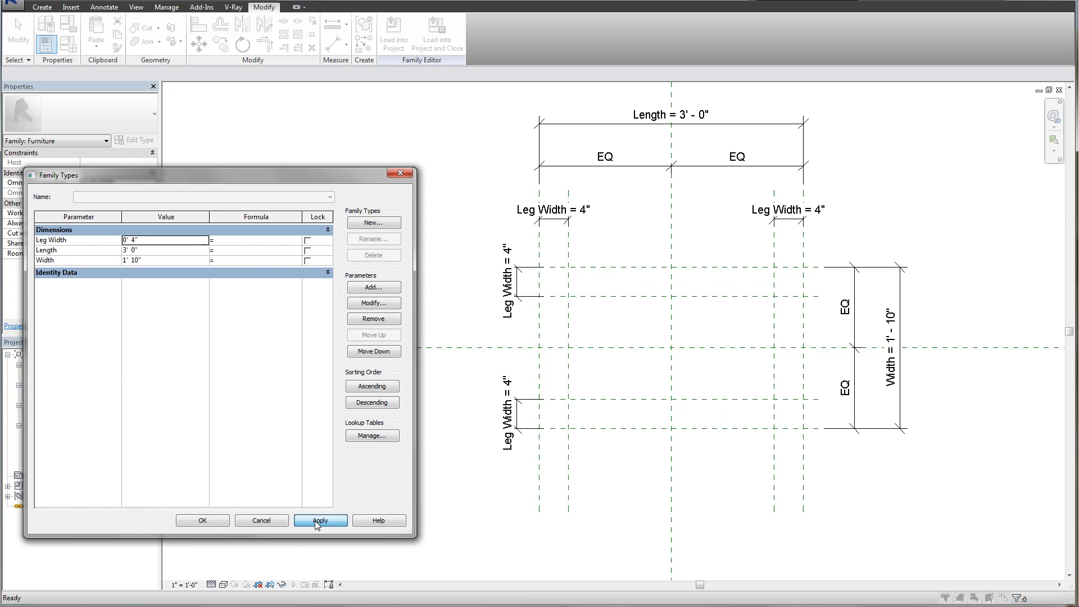
- Reset Leg Width to 2" and Length to 1'10", apply, and close Family Types
click(164, 240)
text(2)
click(162, 250)
text(1'10)
click(336, 522)
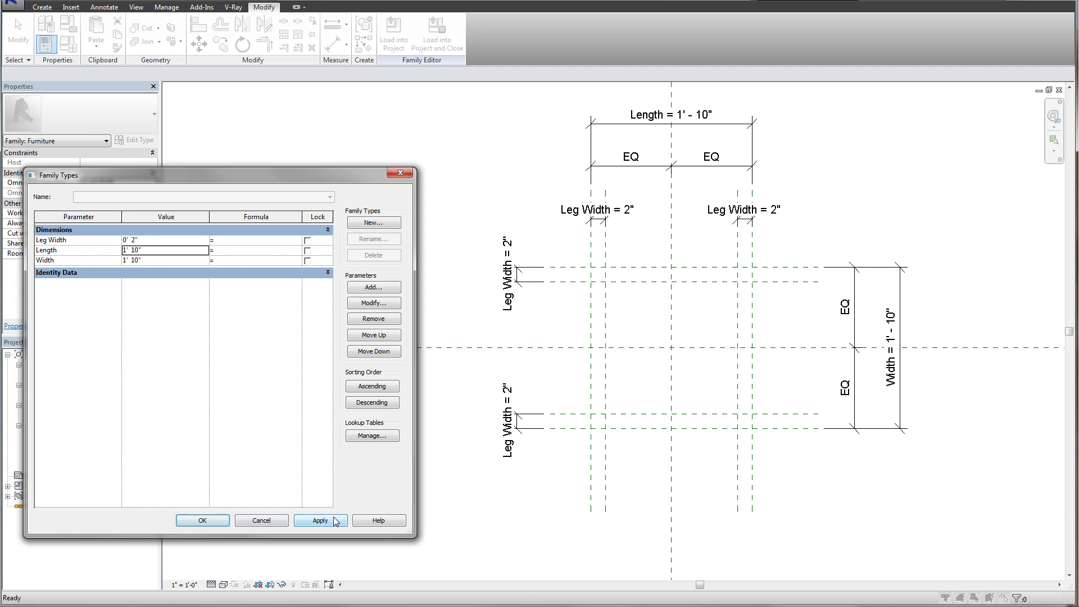
click(202, 521)
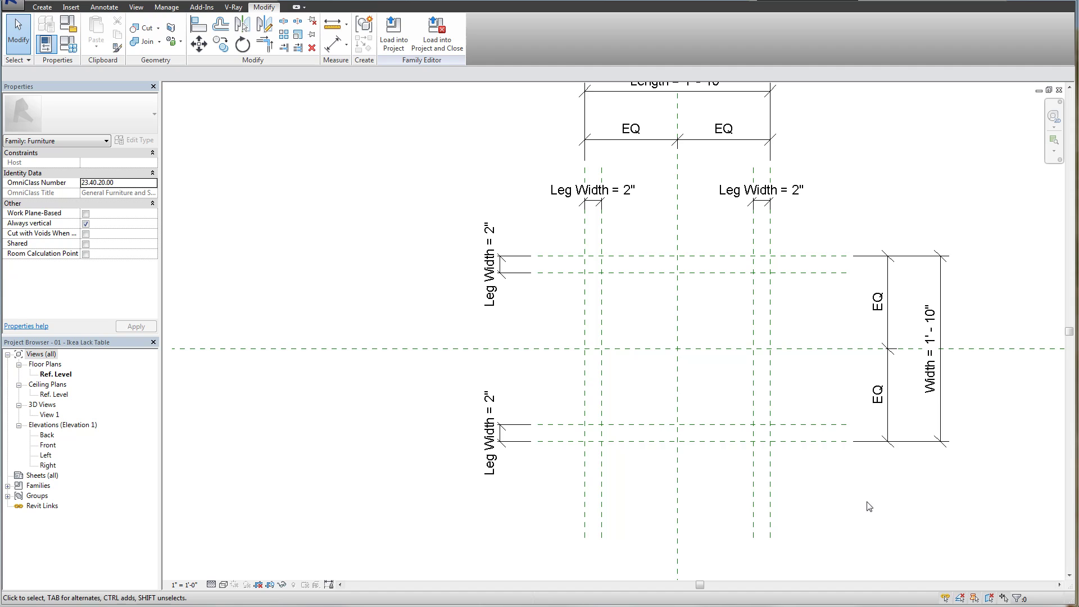
scroll(689, 276, up, 1)
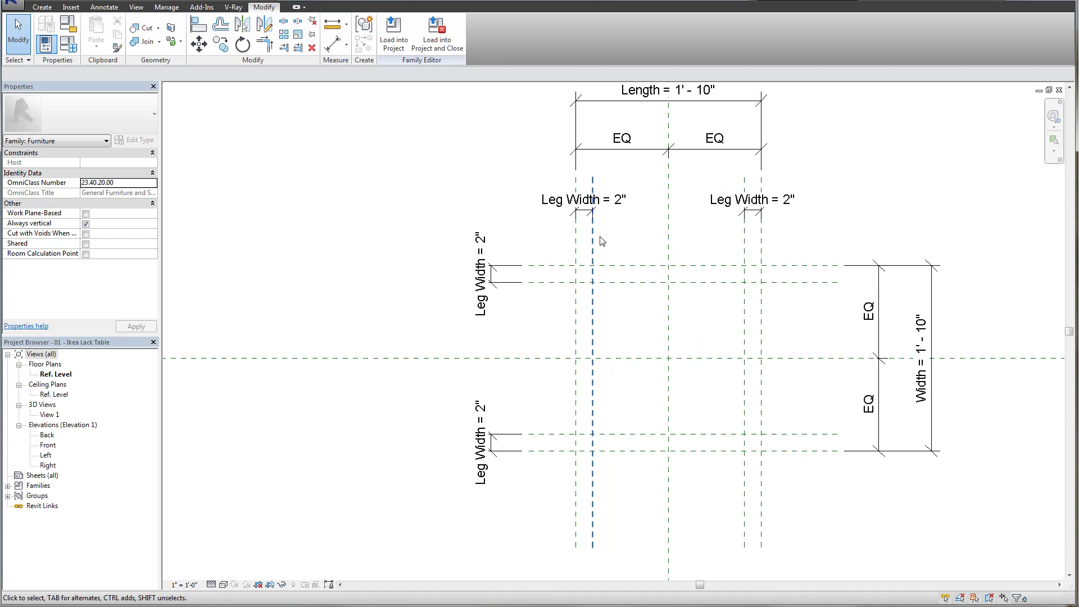
scroll(624, 293, down, 3)
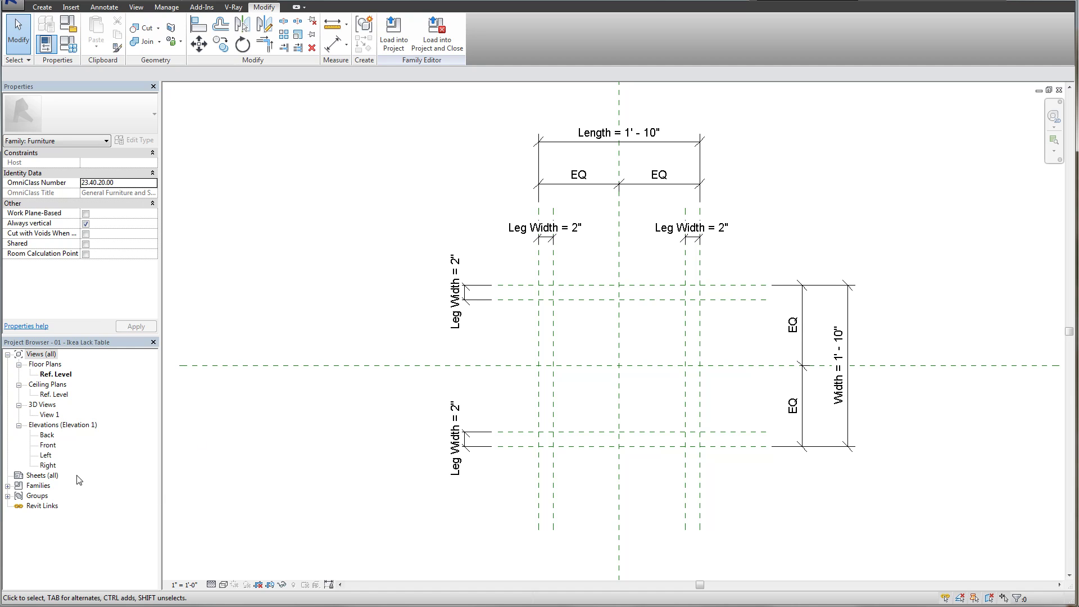
middle_drag(43, 450, 544, 273)
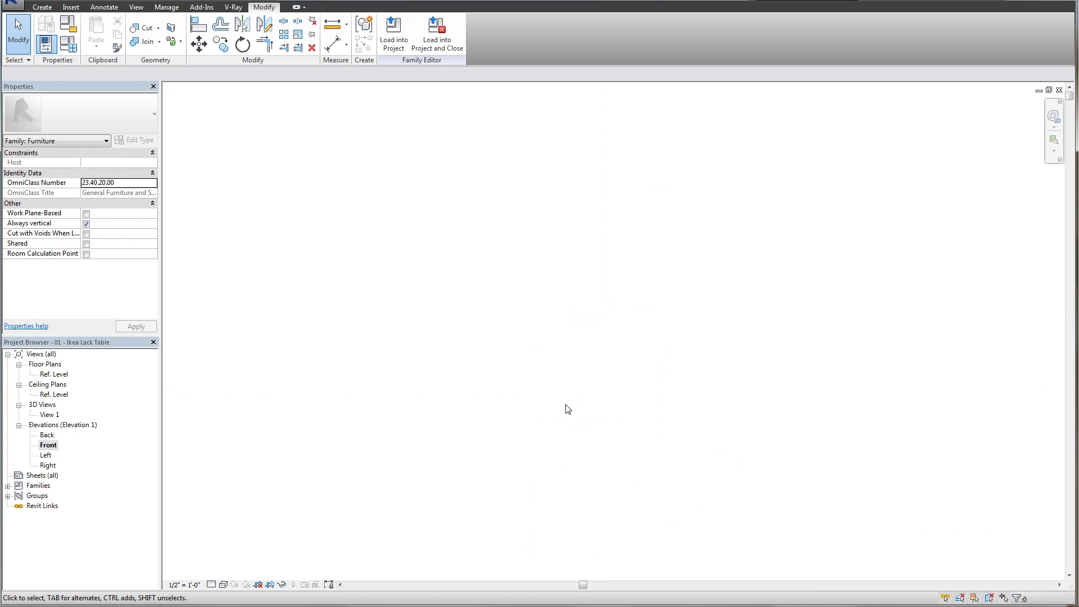
- Draw a horizontal reference plane above Ref. Level using Repeat Last Command in the Front elevation
middle_drag(567, 410, 595, 352)
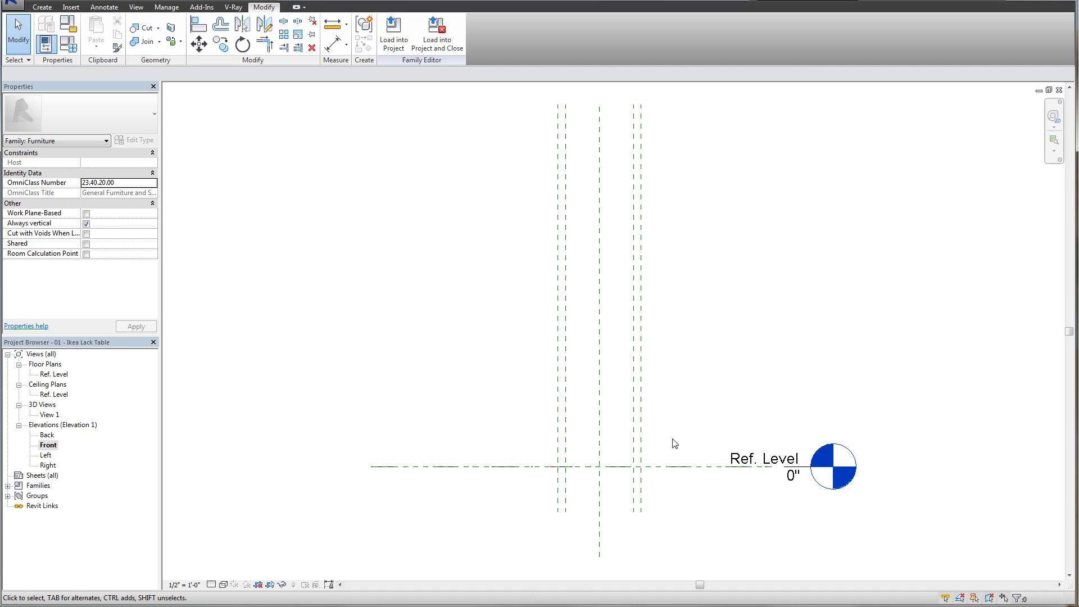
scroll(652, 523, up, 3)
drag(651, 513, 438, 489)
click(477, 496)
middle_drag(488, 499, 561, 491)
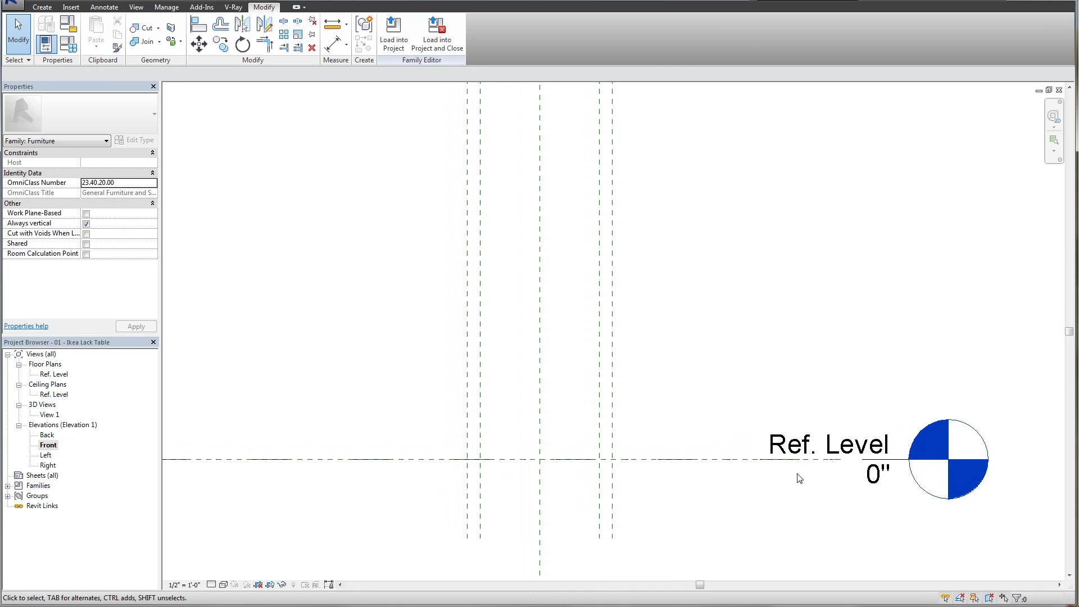
middle_drag(639, 405, 639, 436)
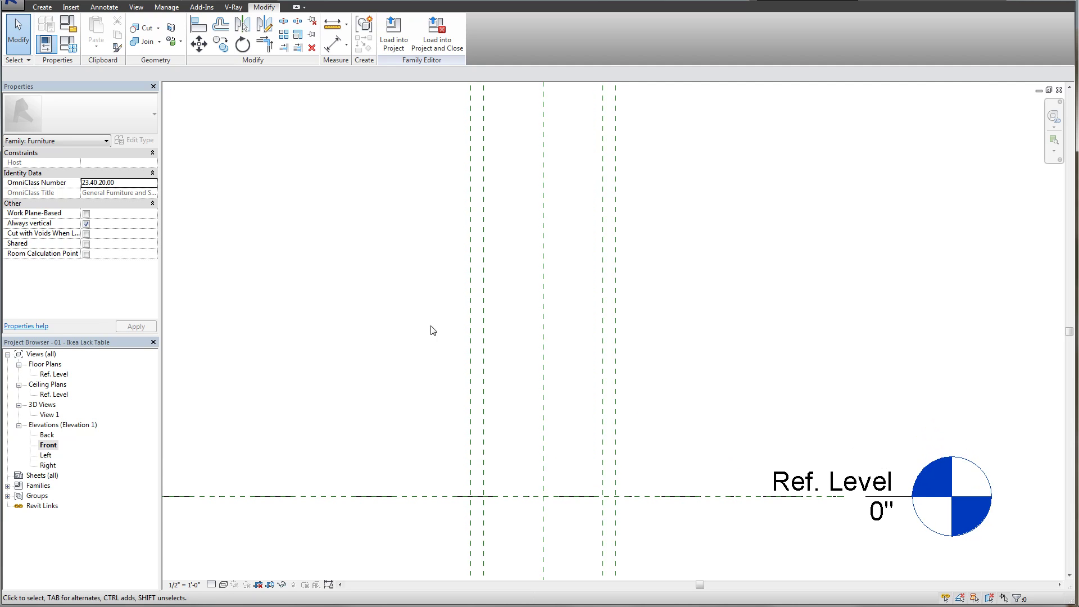
middle_drag(440, 360, 433, 312)
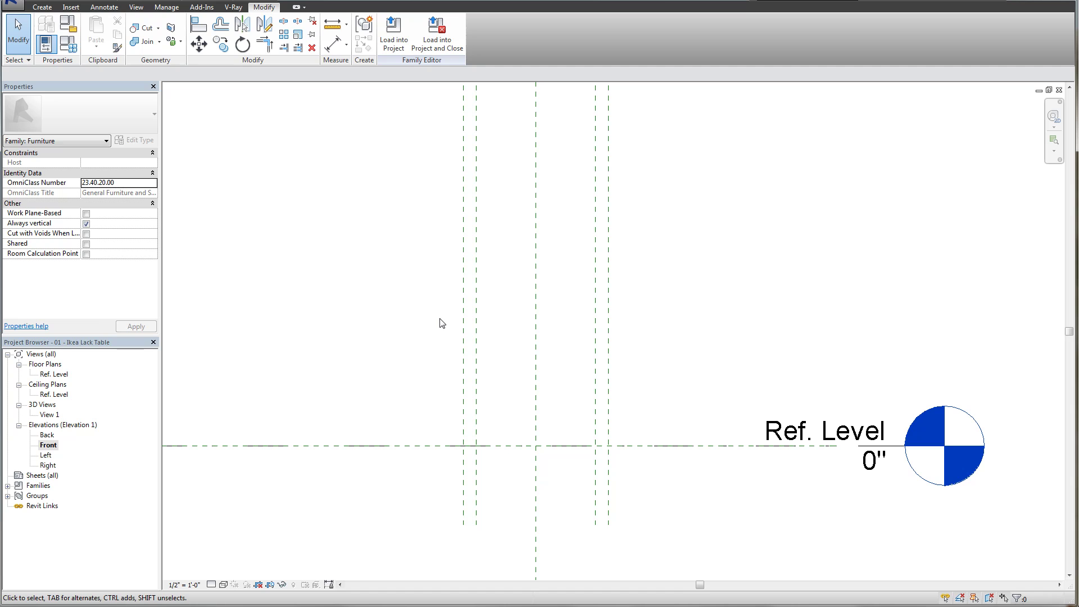
right_click(441, 323)
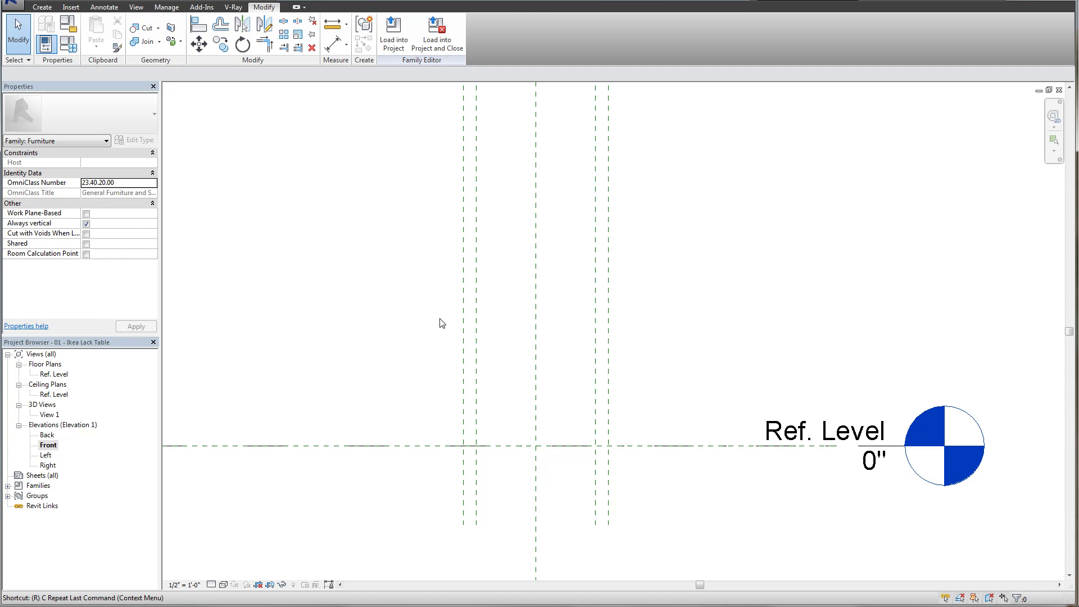
click(441, 323)
click(429, 311)
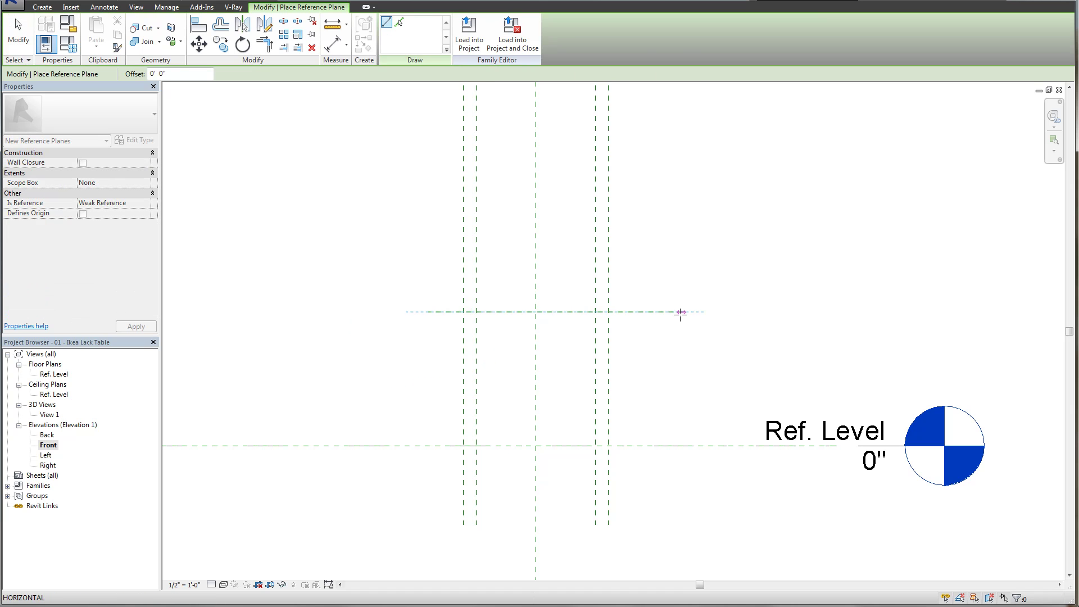
click(681, 313)
key(Escape)
key(Escape)
- Copy the new horizontal reference plane 2" upward with CO to make a second plane
scroll(664, 349, up, 2)
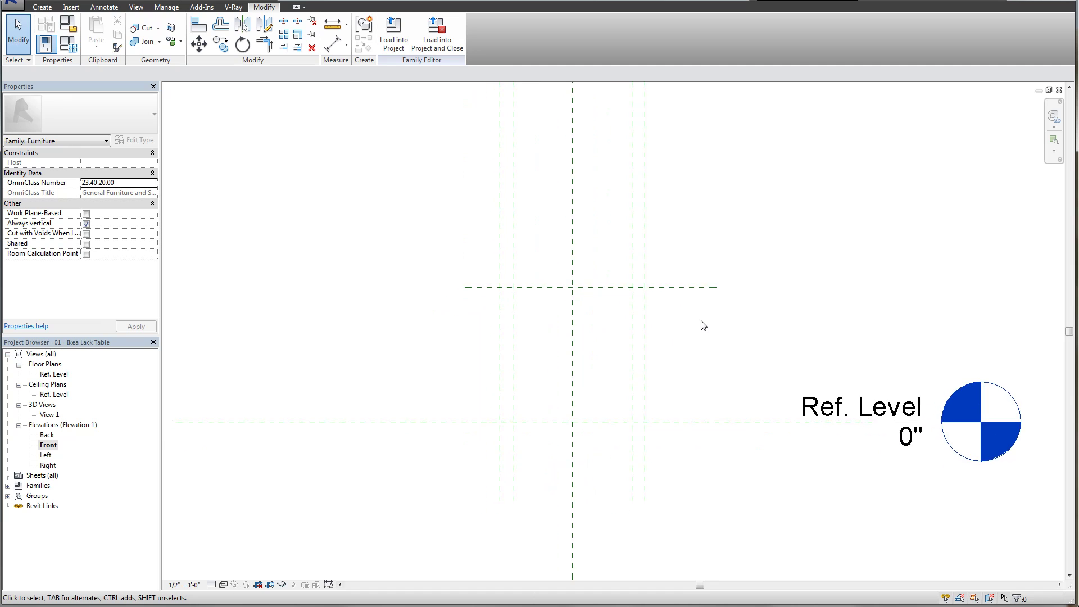
click(683, 278)
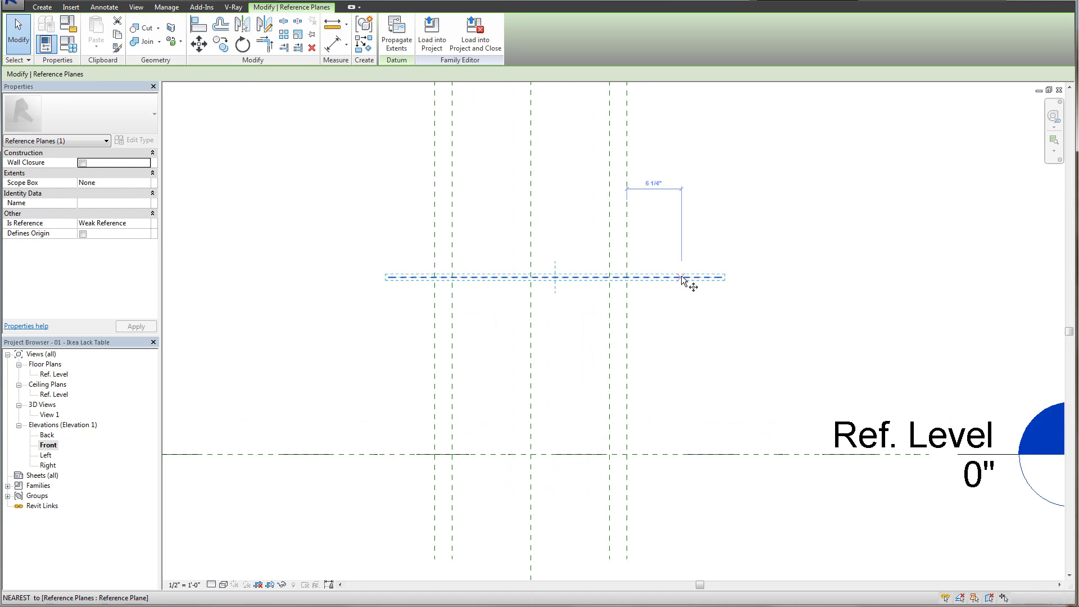
key(c)
key(o)
click(687, 242)
text(2")
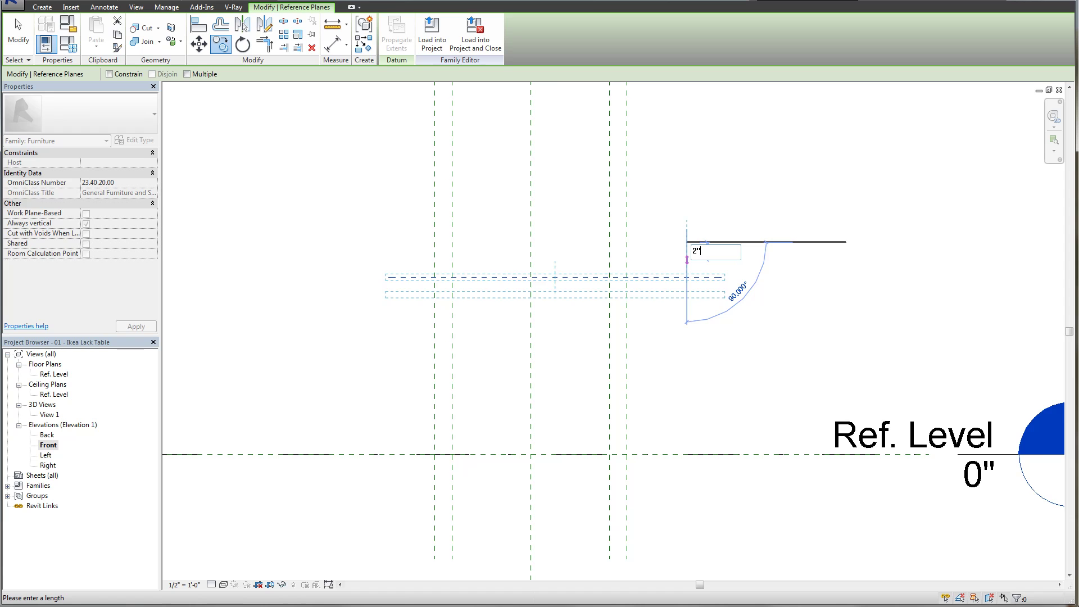
key(Return)
middle_drag(730, 287, 847, 287)
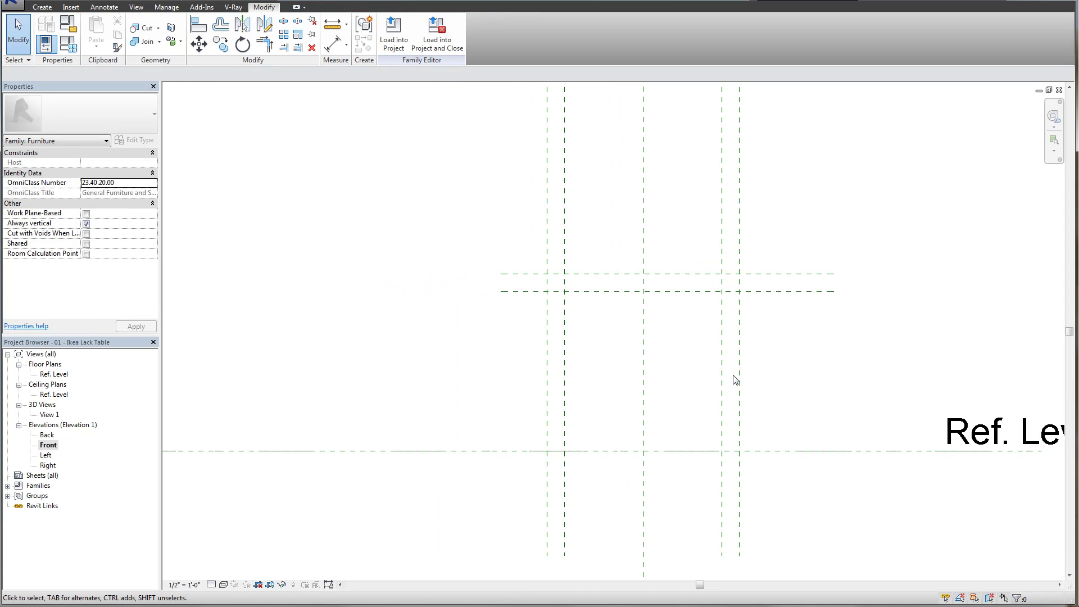
middle_drag(737, 332, 638, 362)
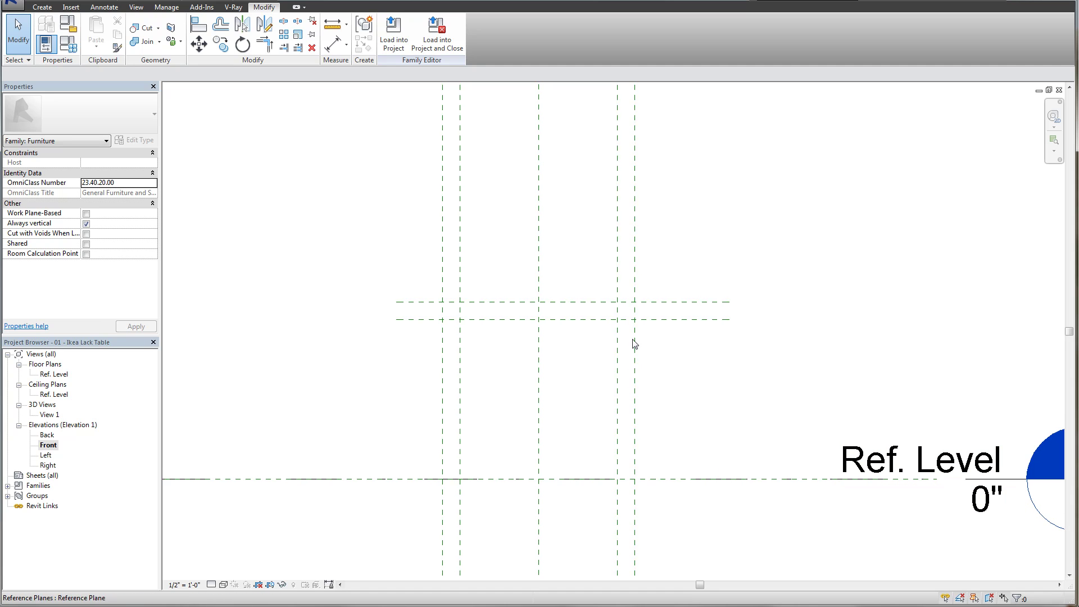
key(d)
middle_drag(694, 409, 680, 407)
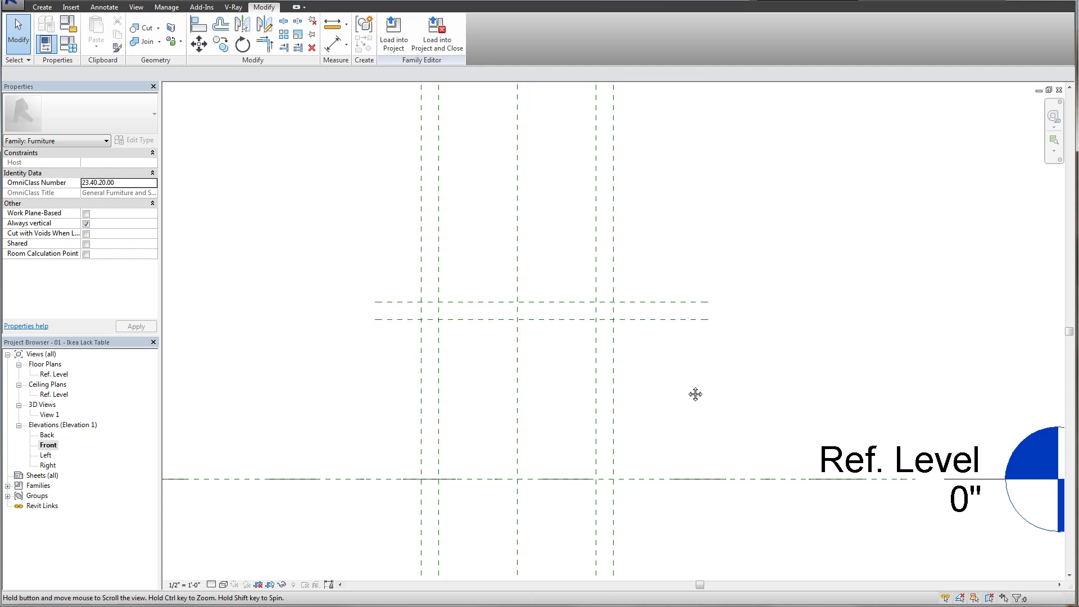
- Dimension the upper plane to the Ref. Level line, giving 1' - 8 11/32"
key(d)
key(i)
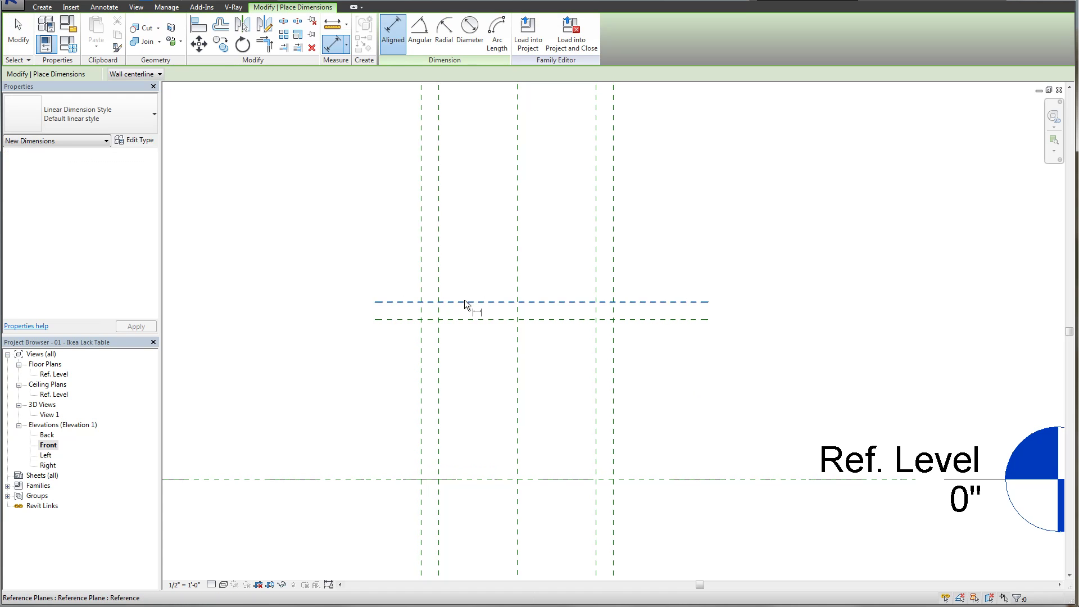
click(464, 302)
scroll(494, 482, down, 2)
middle_drag(509, 486, 596, 475)
click(592, 469)
click(494, 458)
key(Escape)
key(Escape)
- Inspect the Ref. Level plane, the level and the new dimension by selecting and deselecting them
scroll(495, 475, up, 2)
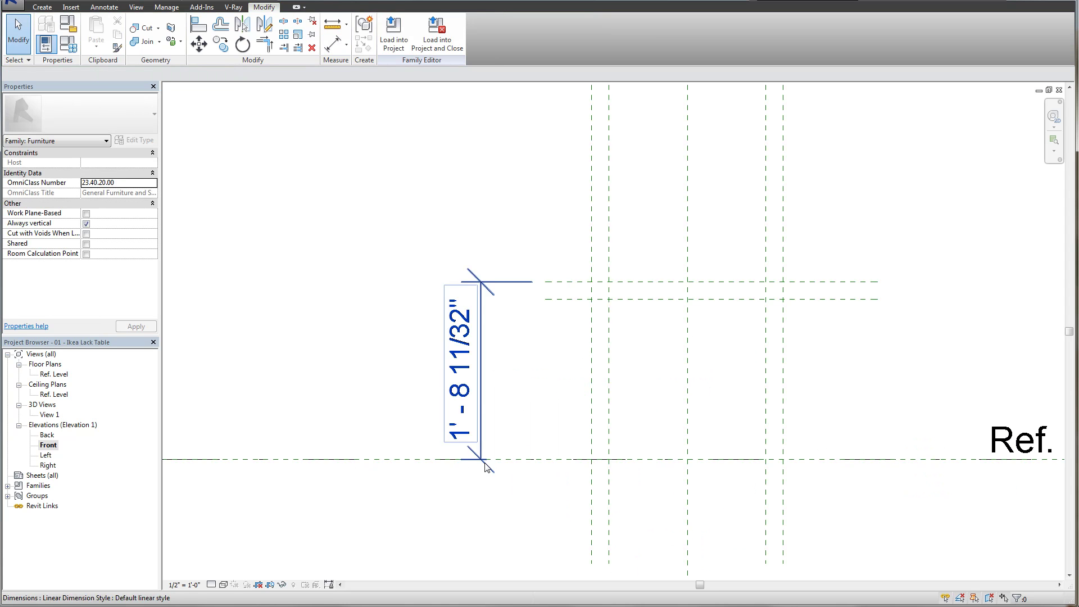
click(505, 460)
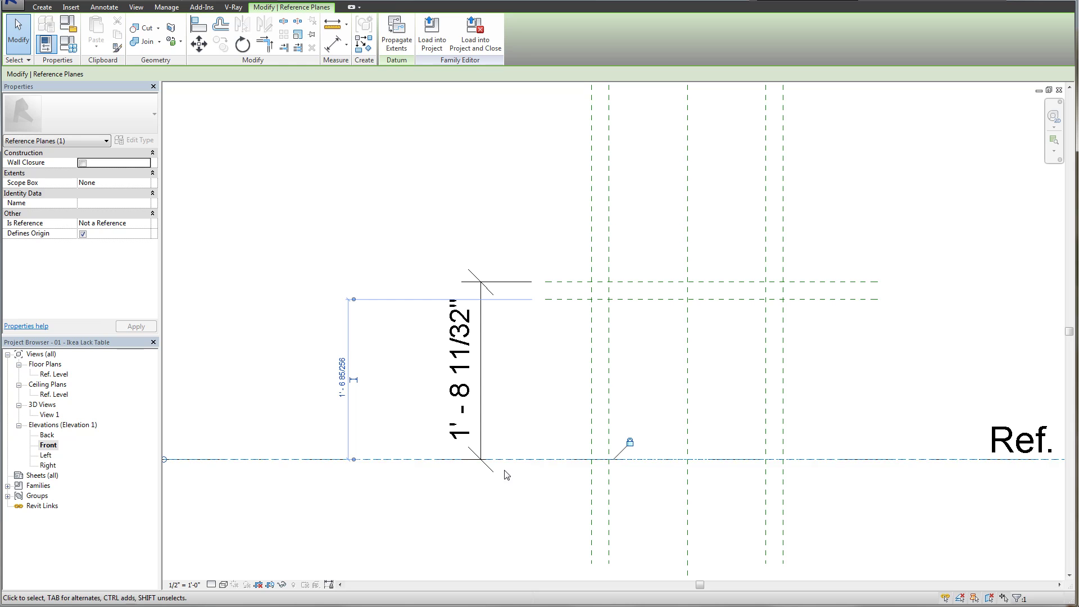
click(505, 482)
click(509, 460)
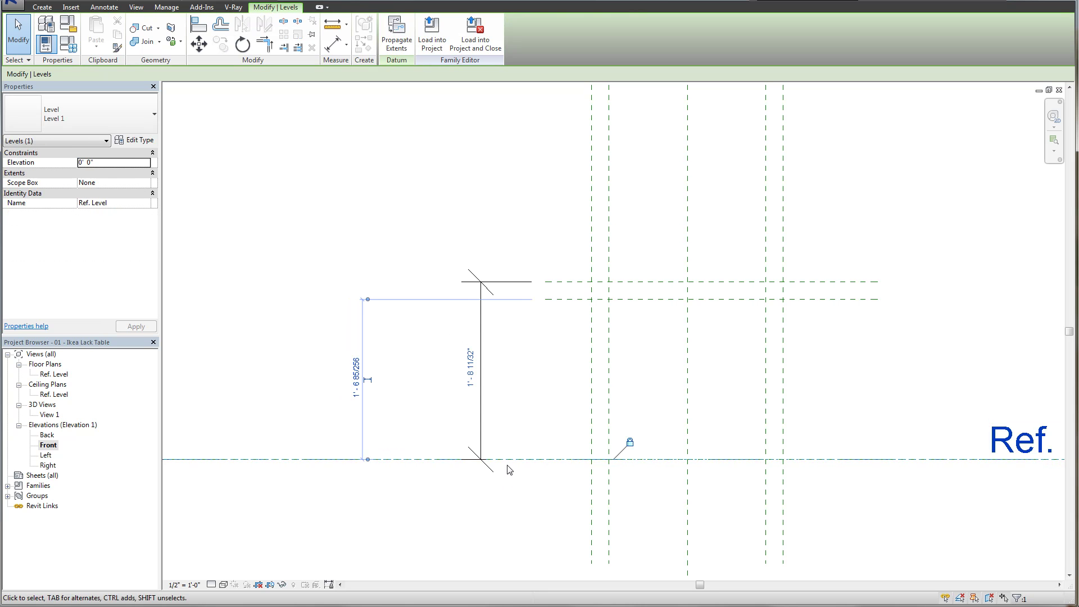
key(Escape)
click(511, 463)
click(525, 489)
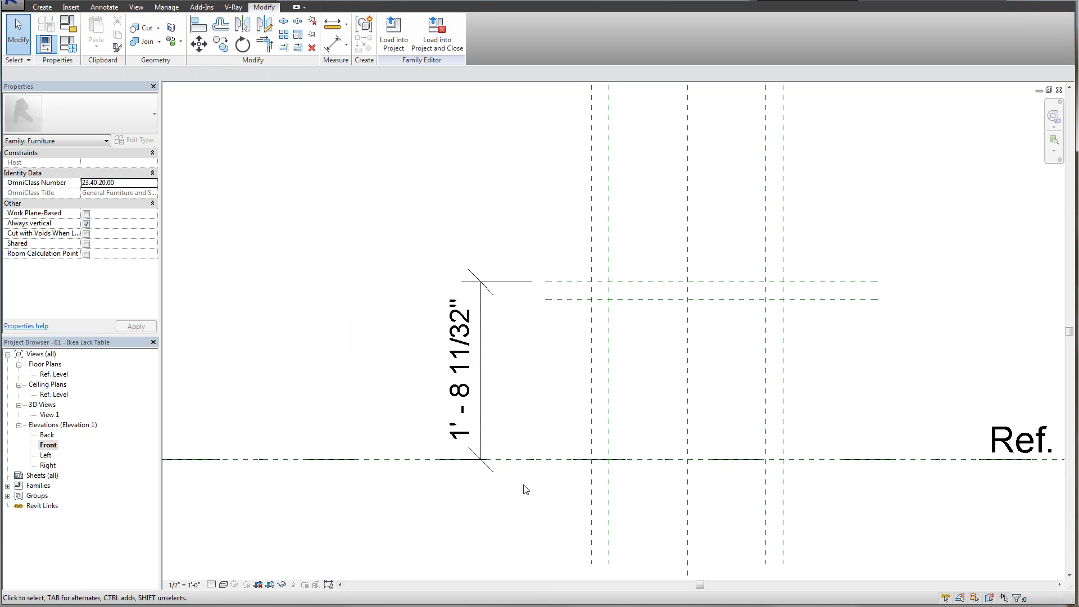
shift+scroll(531, 498, right, 5)
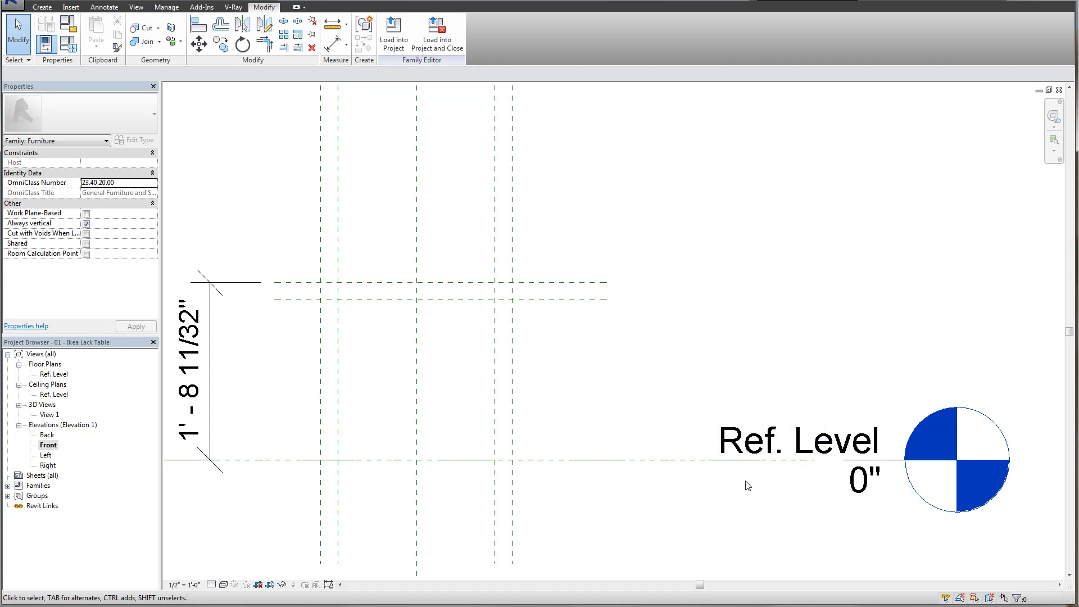
scroll(747, 483, down, 2)
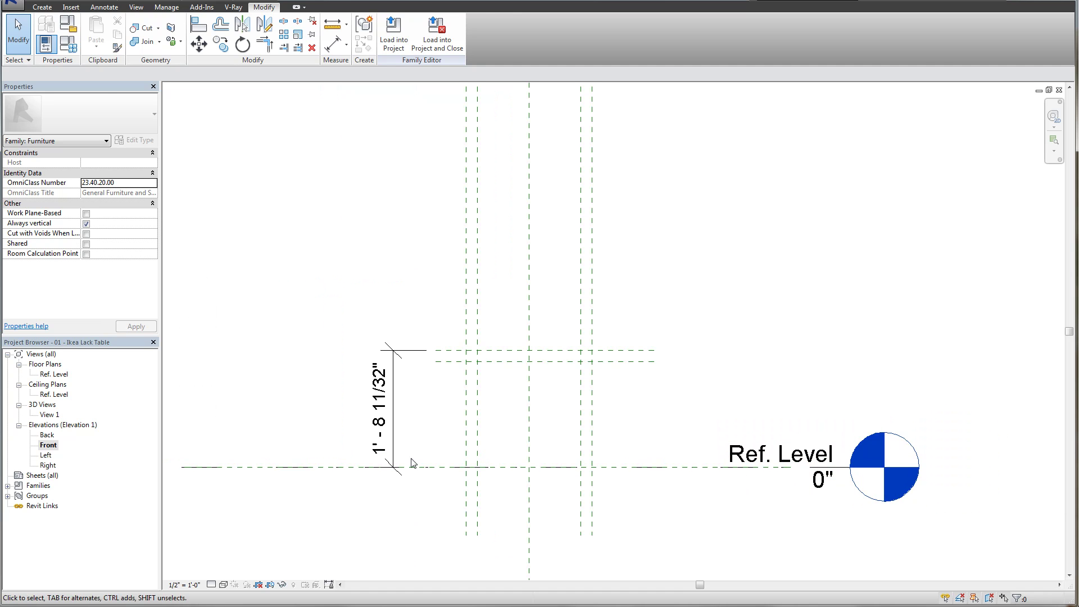
click(391, 451)
scroll(392, 452, up, 2)
key(Escape)
shift+scroll(482, 429, left, 2)
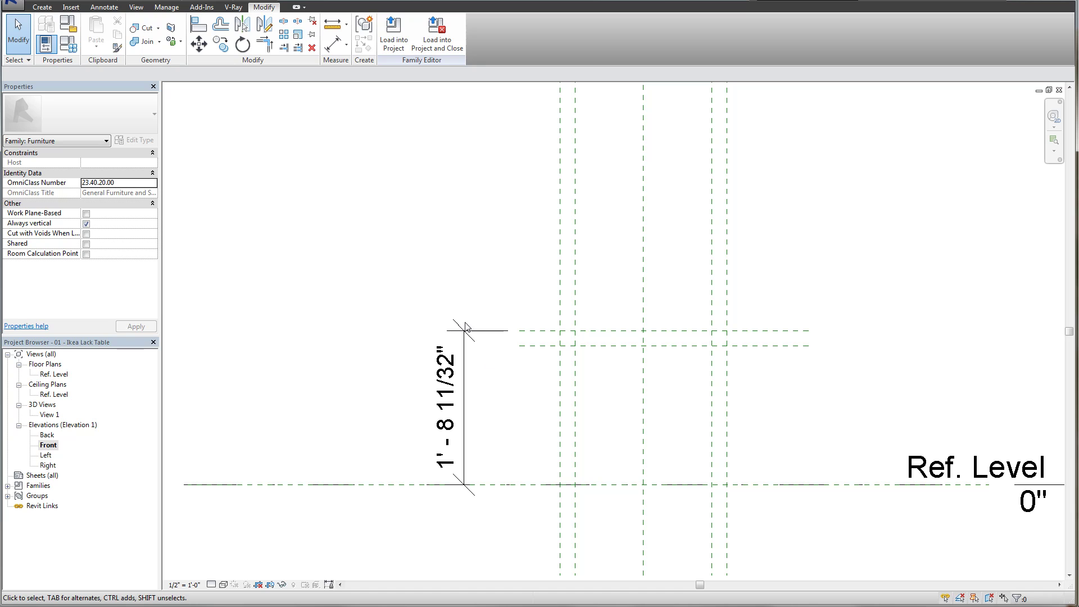
- Add a 2" aligned dimension between the two horizontal planes, placed to their right
key(d)
key(i)
click(622, 335)
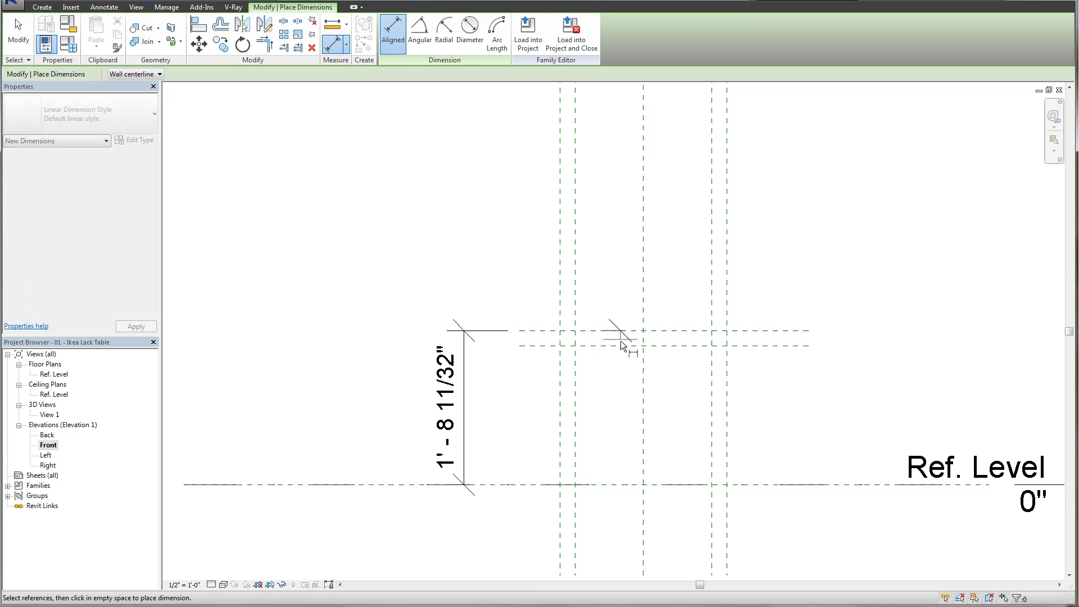
click(621, 344)
click(850, 373)
key(Escape)
key(Escape)
- Set the elevation's view scale to 3/4" = 1'-0" and recentre the dimensions
middle_drag(848, 378, 756, 366)
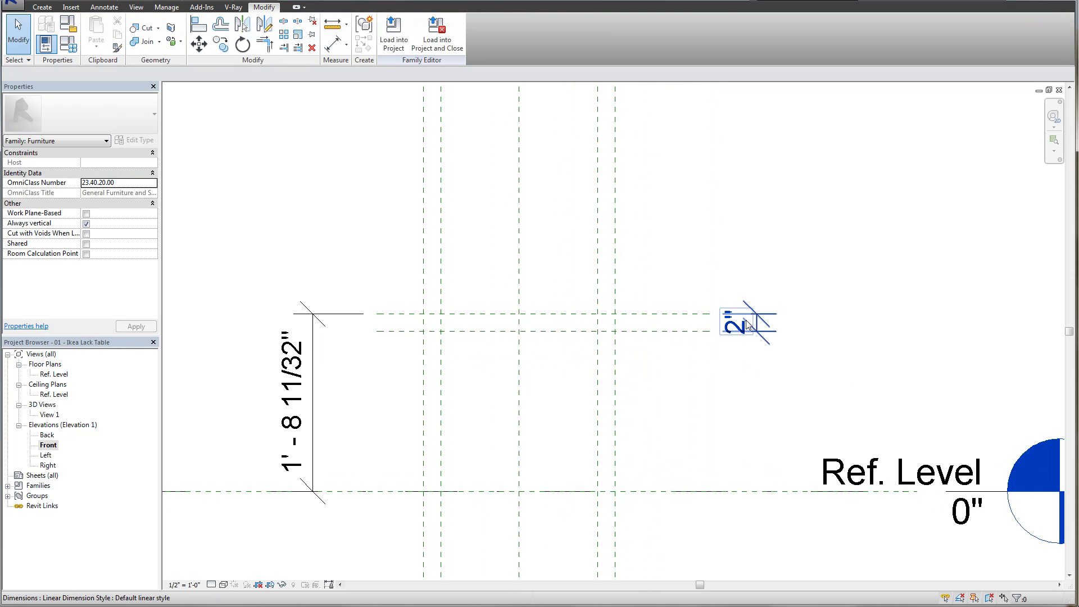
middle_drag(452, 478, 444, 482)
click(184, 584)
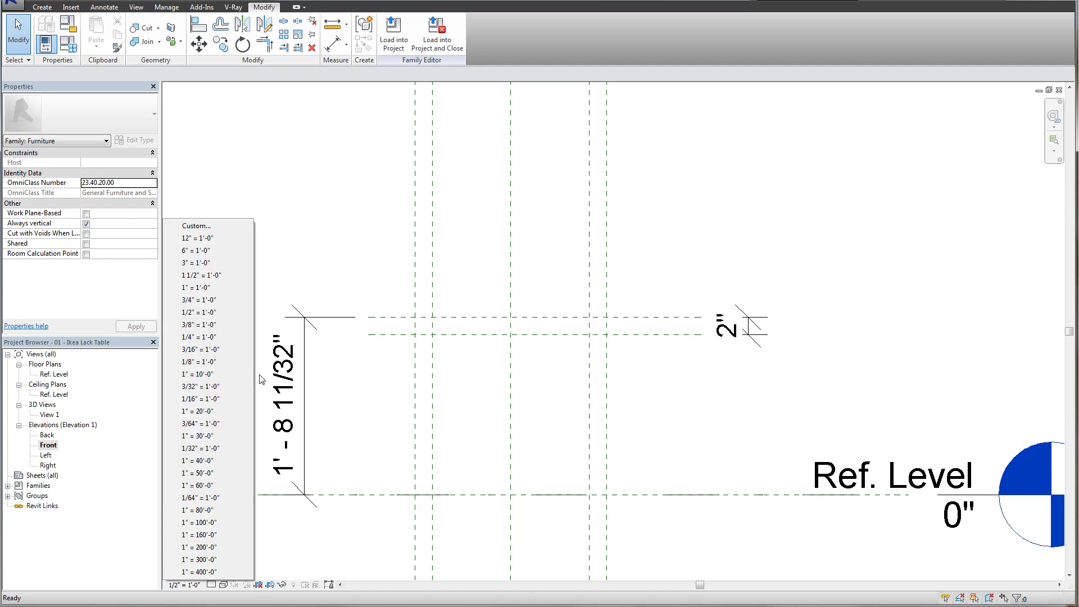
click(198, 300)
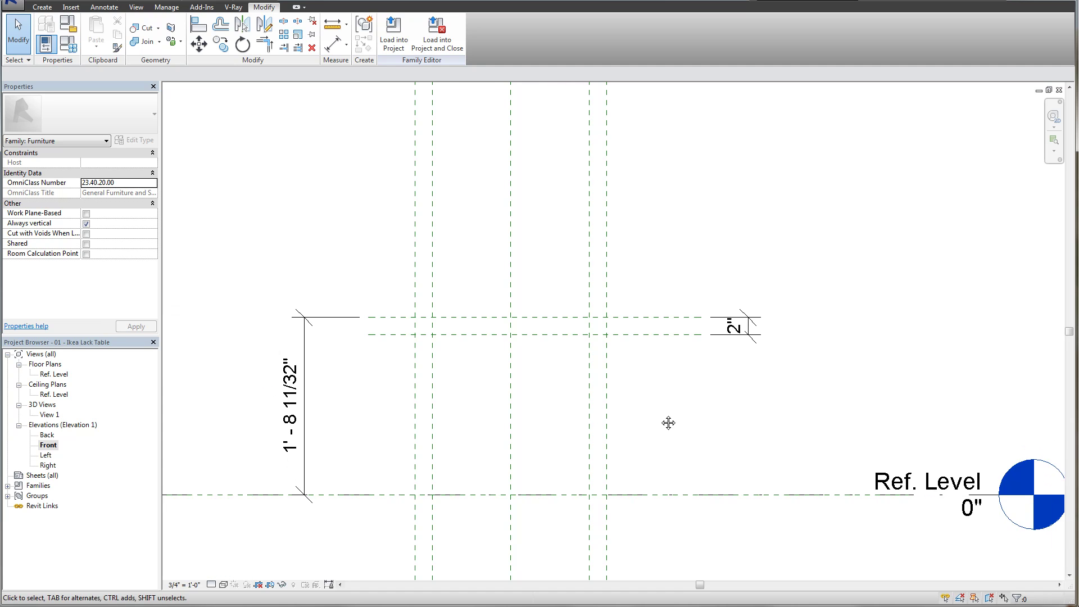
middle_drag(669, 422, 699, 438)
scroll(676, 438, up, 2)
scroll(421, 402, down, 1)
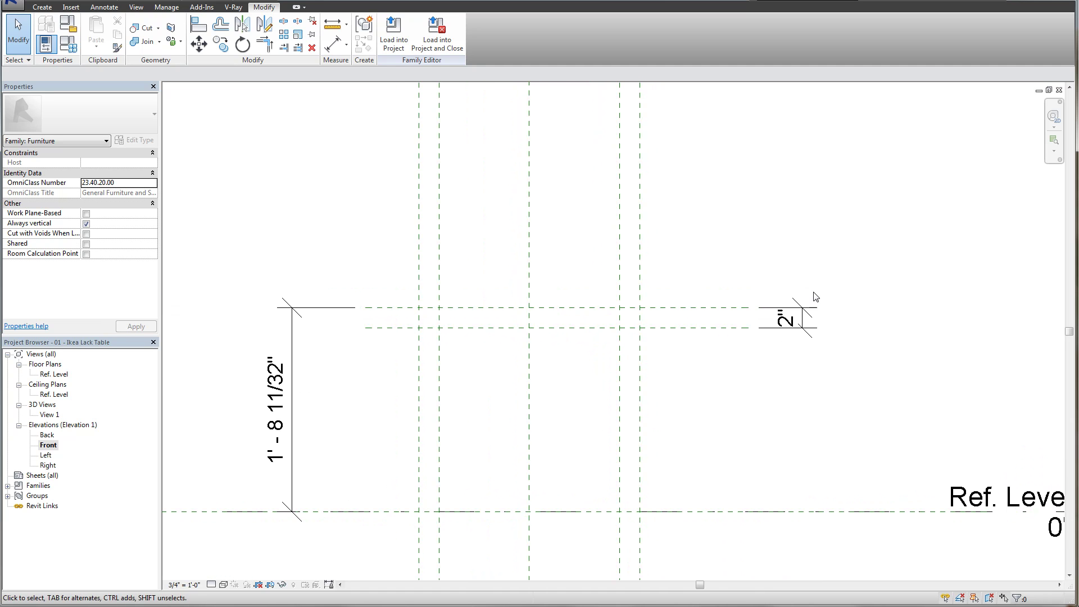
- Label the 2" dimension with a new Tabletop Thickness parameter
click(807, 331)
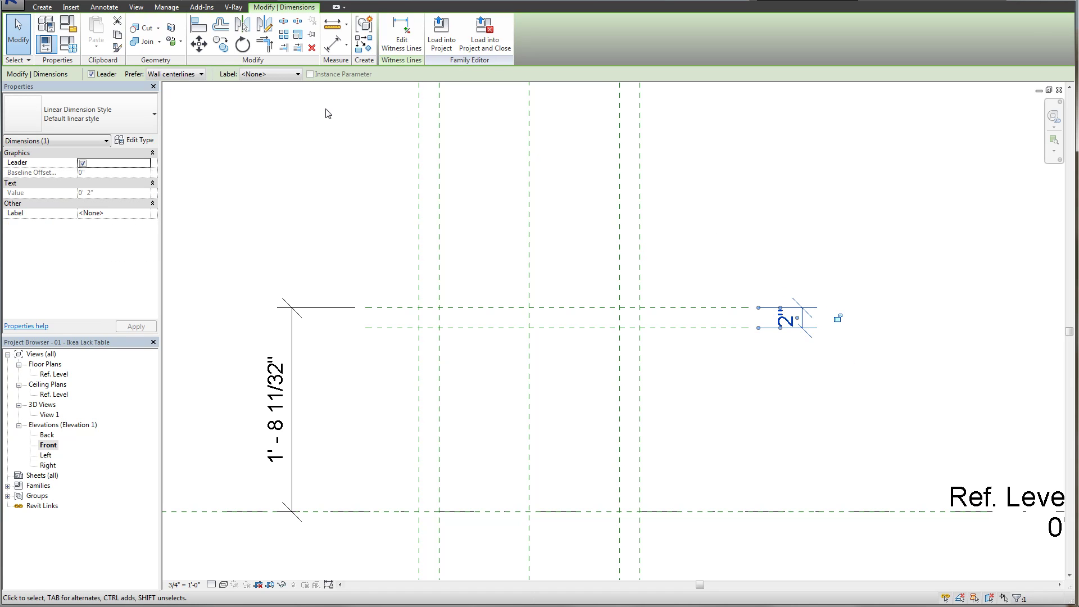
click(296, 74)
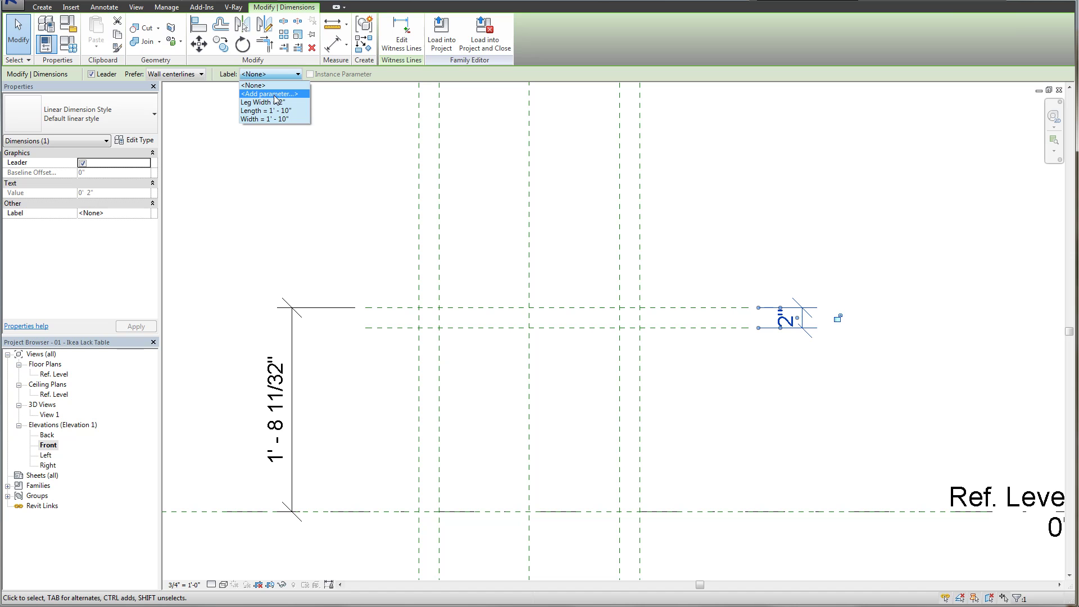
click(276, 94)
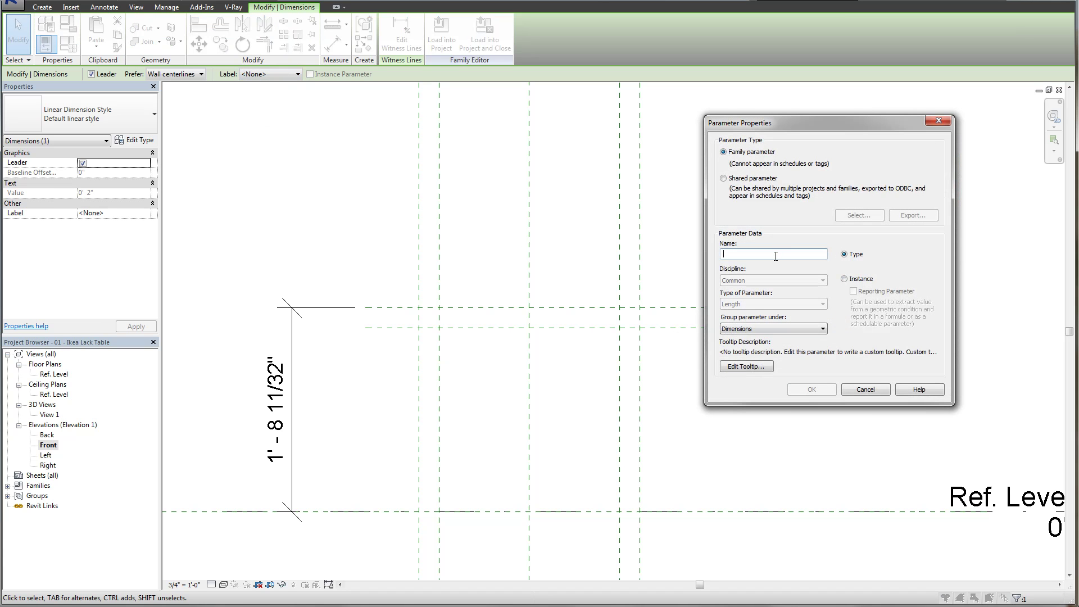
text(Tabletop Thickn)
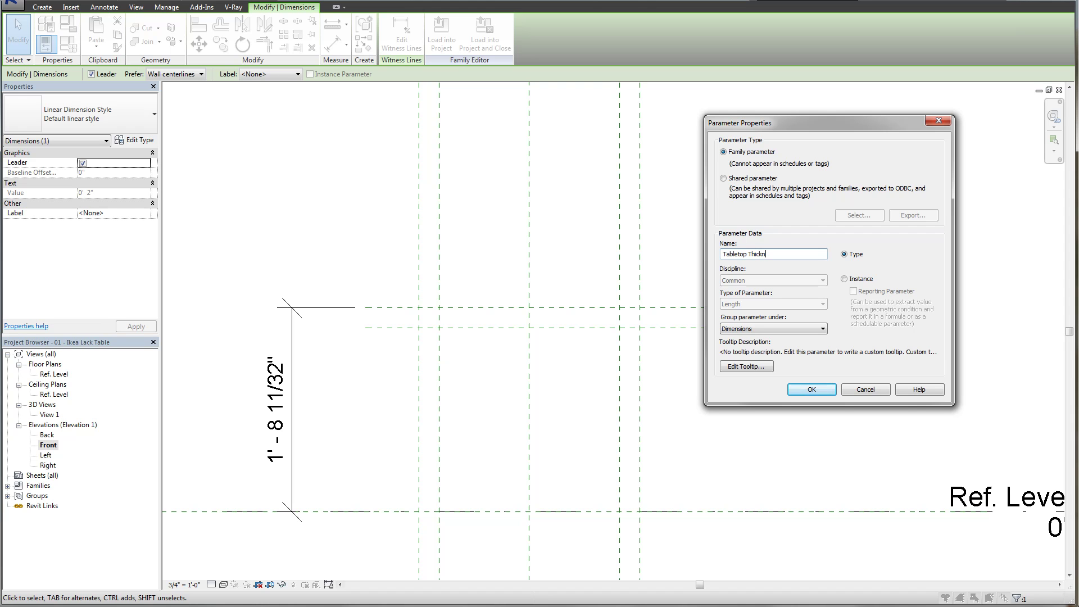
text(ess)
key(Return)
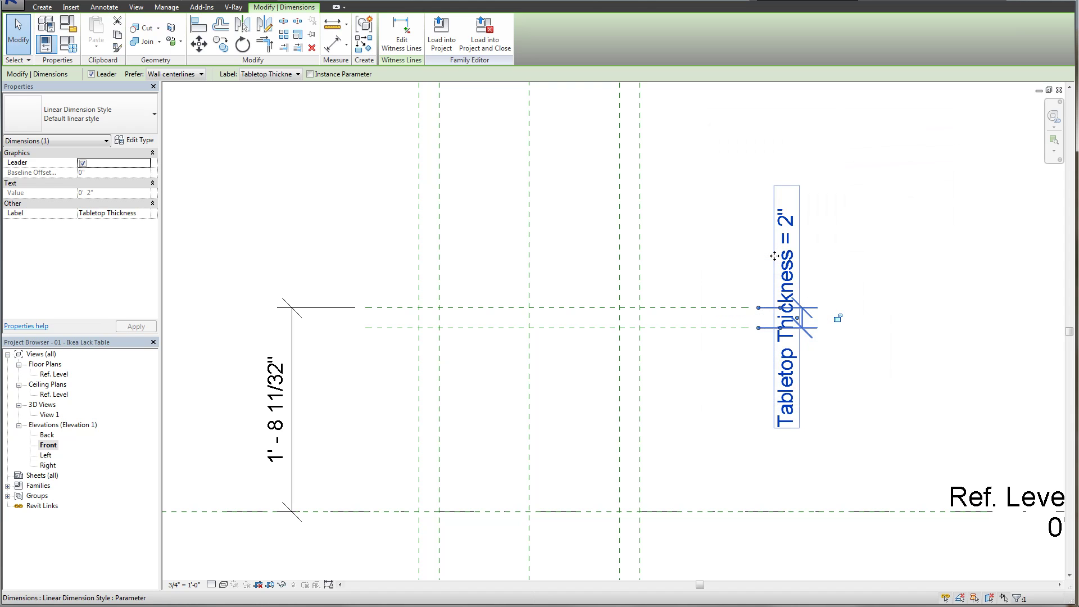
click(873, 248)
- Label the 1' - 8 11/32" dimension with a new Height parameter
click(298, 319)
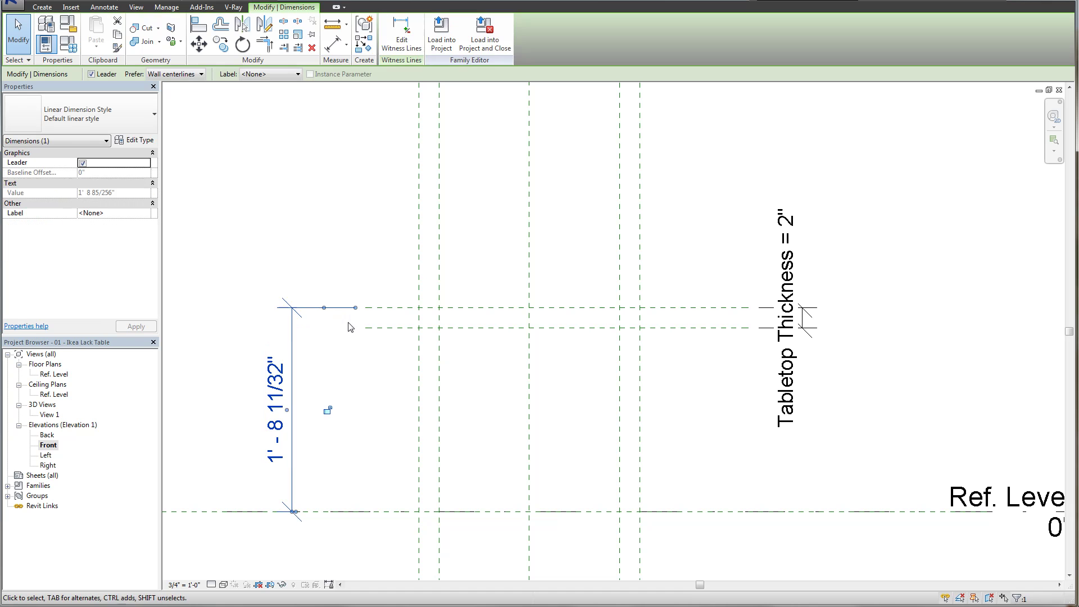
click(267, 74)
click(260, 91)
text(Height)
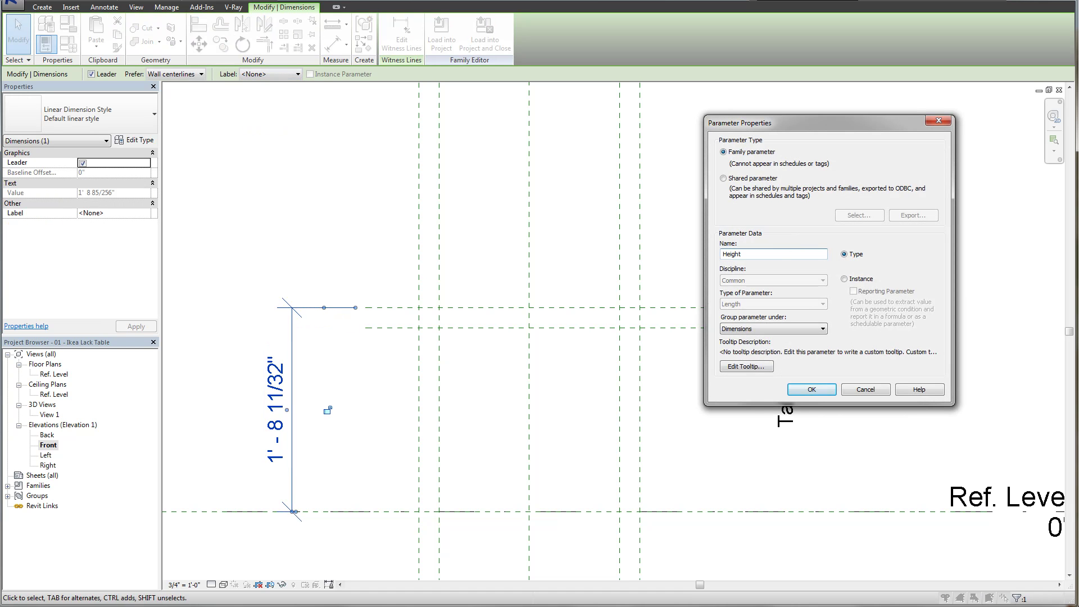
click(812, 389)
key(Escape)
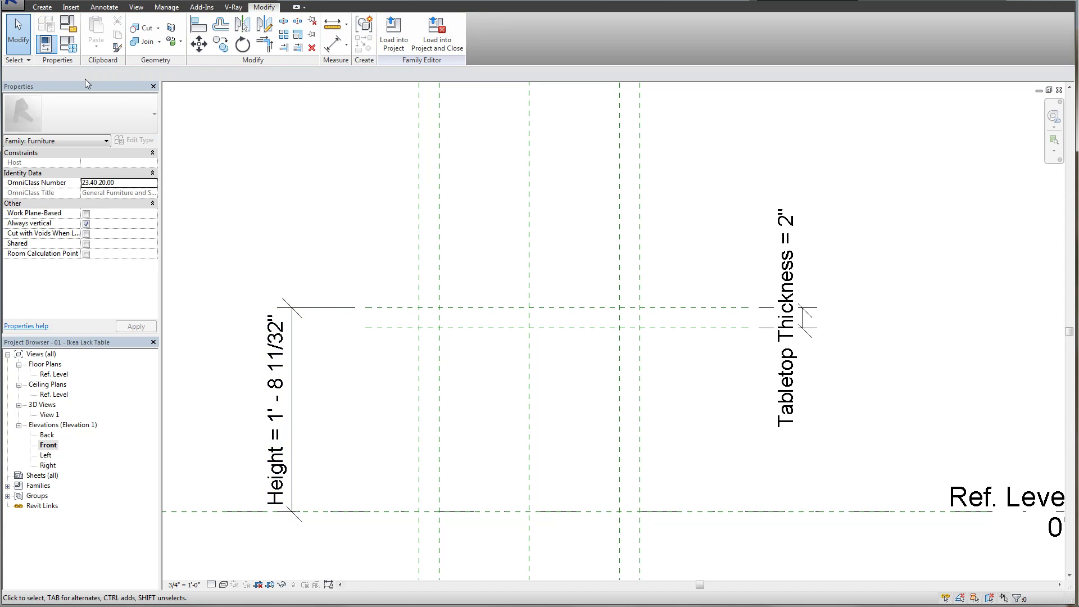
- Zoom to fit and, in Family Types, set Height to 1' 10" and apply
key(z)
key(f)
click(62, 27)
drag(255, 170, 255, 182)
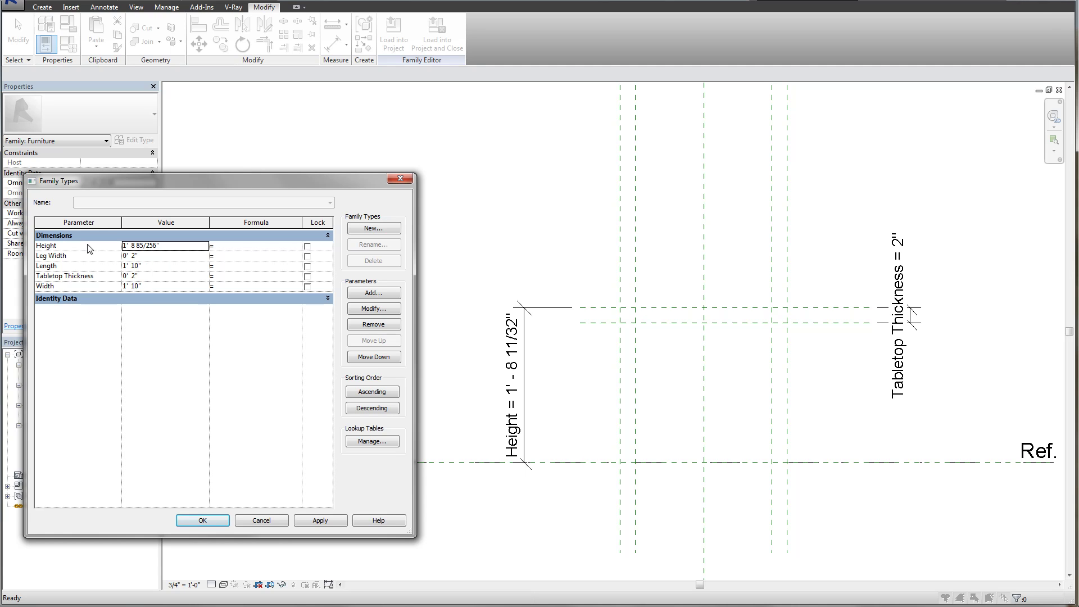
click(181, 246)
text(1'10)
click(318, 521)
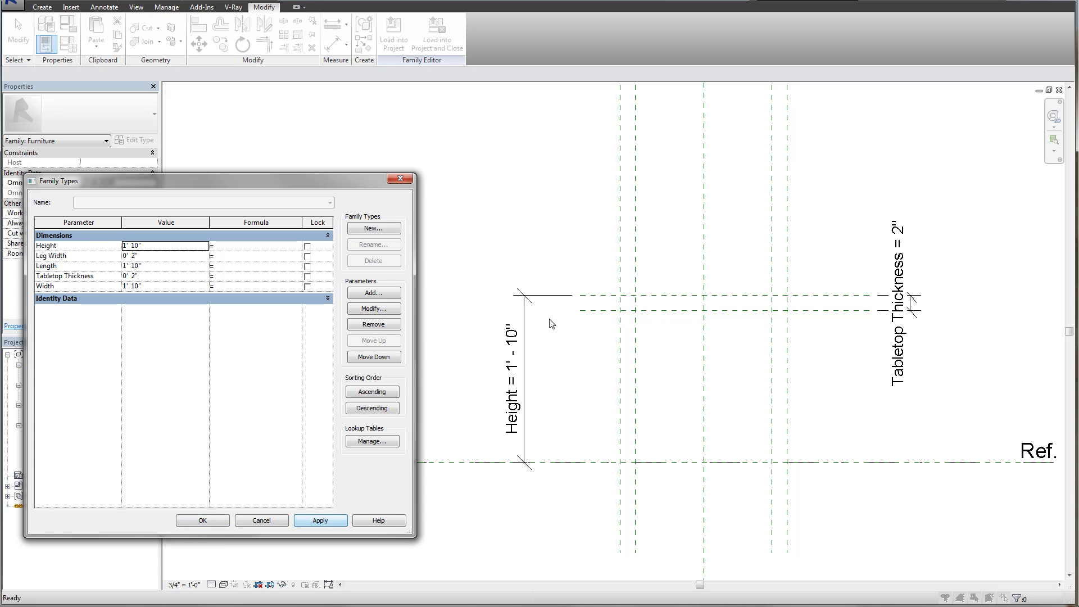
- Flex Tabletop Thickness to 4", restore it to 2", apply and close Family Types
click(158, 276)
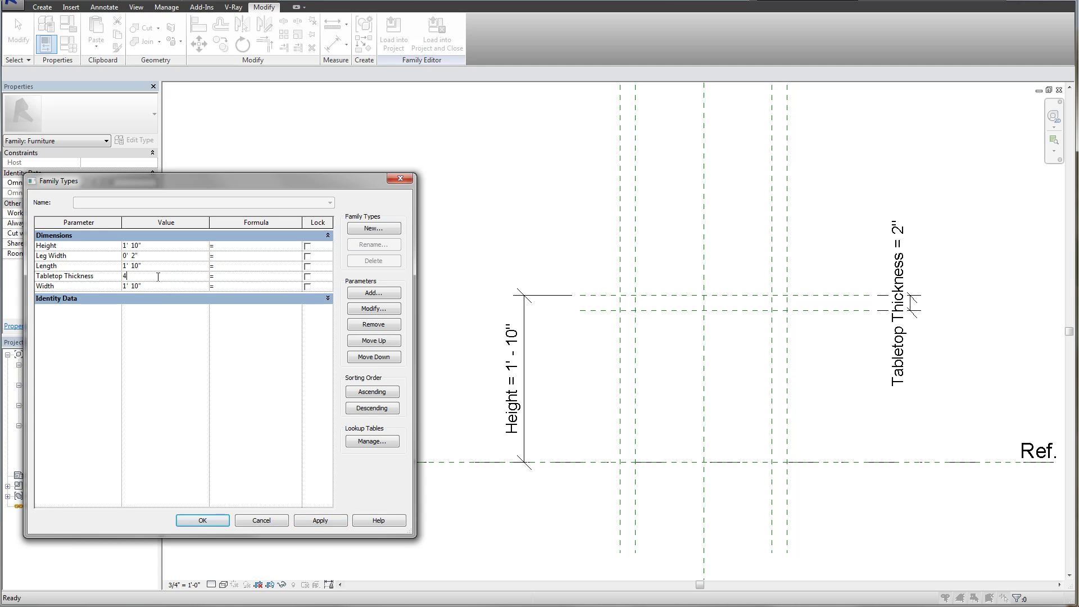
click(309, 520)
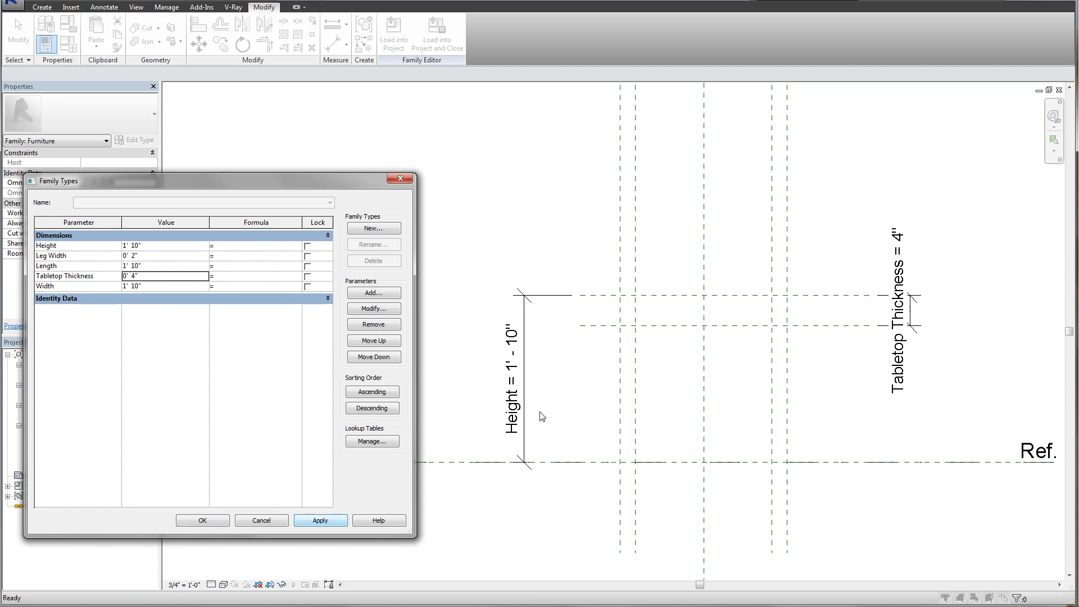
click(171, 276)
click(170, 248)
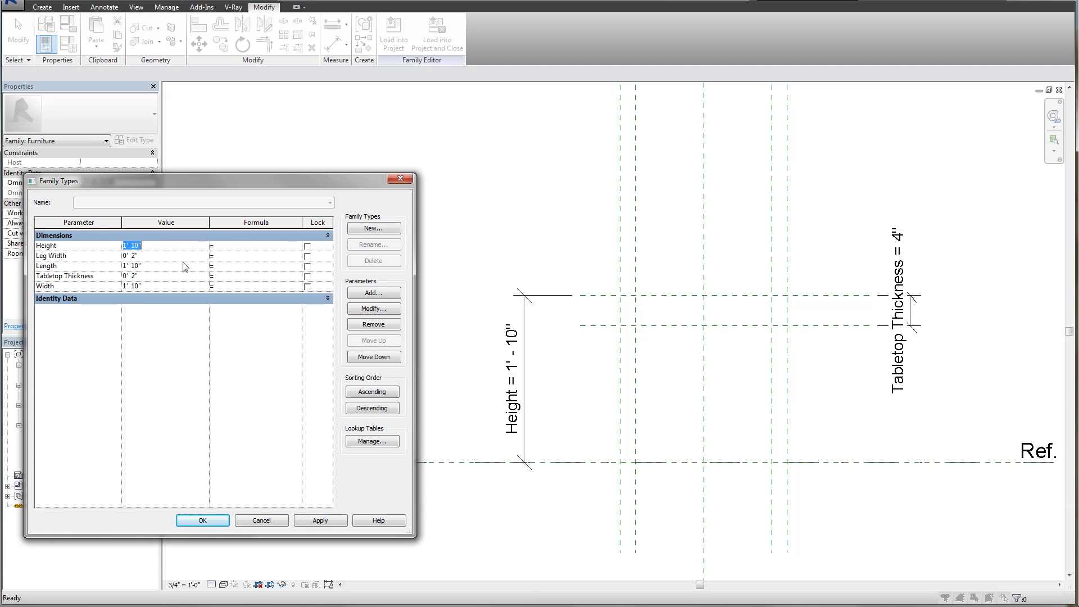
click(319, 521)
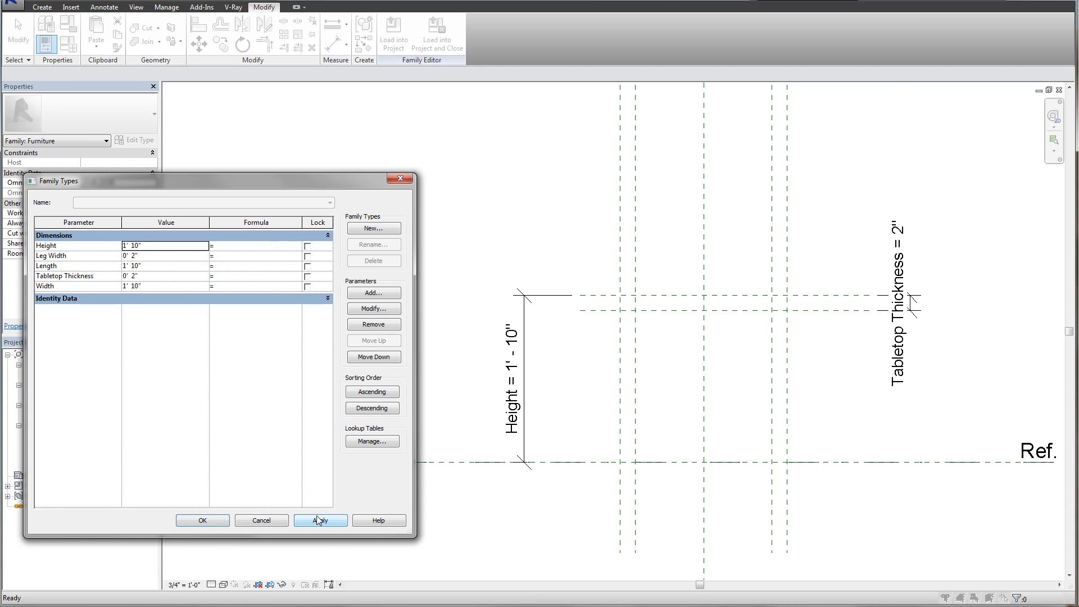
click(202, 521)
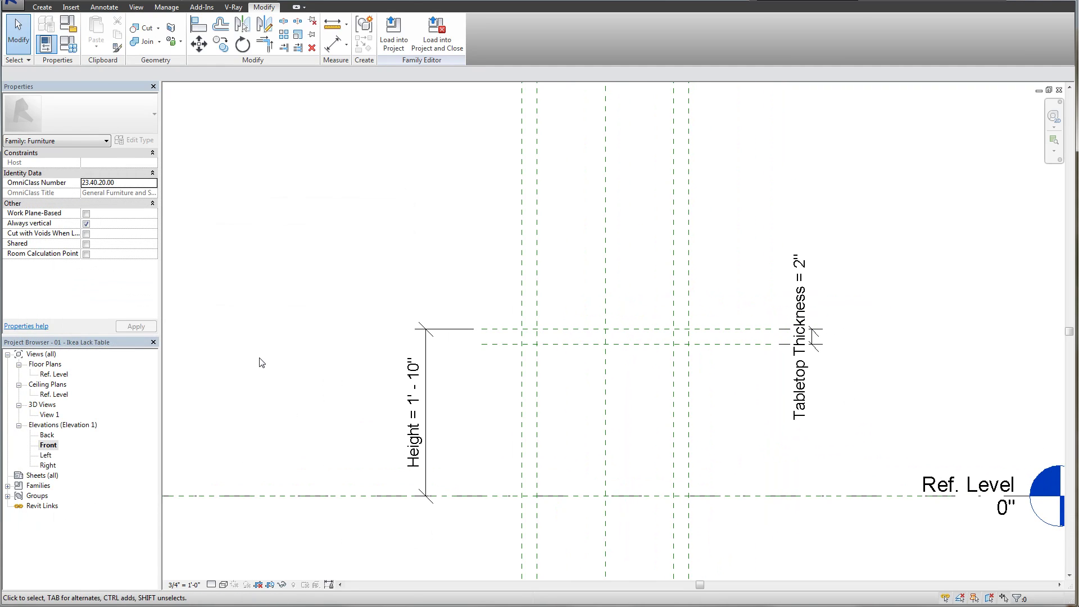
- Close the right elevation and 3D views, tiling the Front elevation and floor plan side by side
key(w)
key(t)
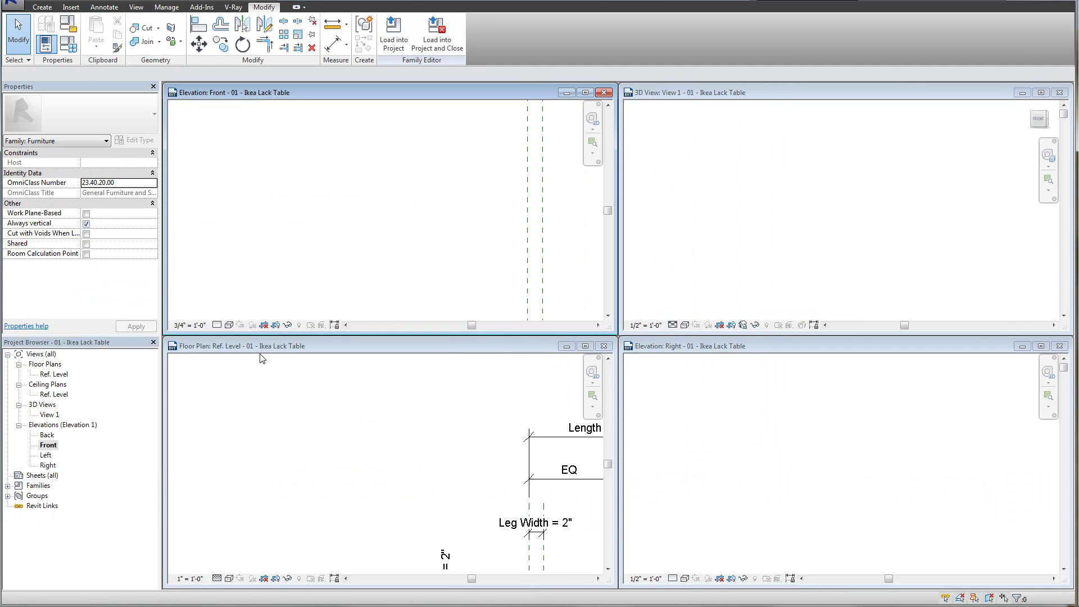
click(546, 416)
scroll(545, 416, down, 3)
click(761, 419)
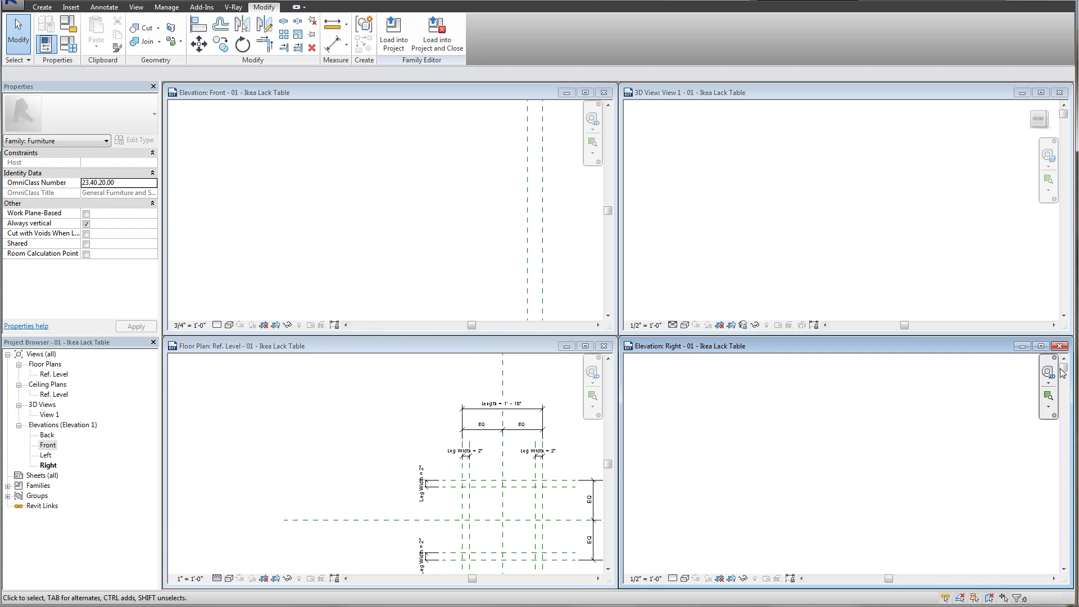
click(1060, 345)
click(1028, 114)
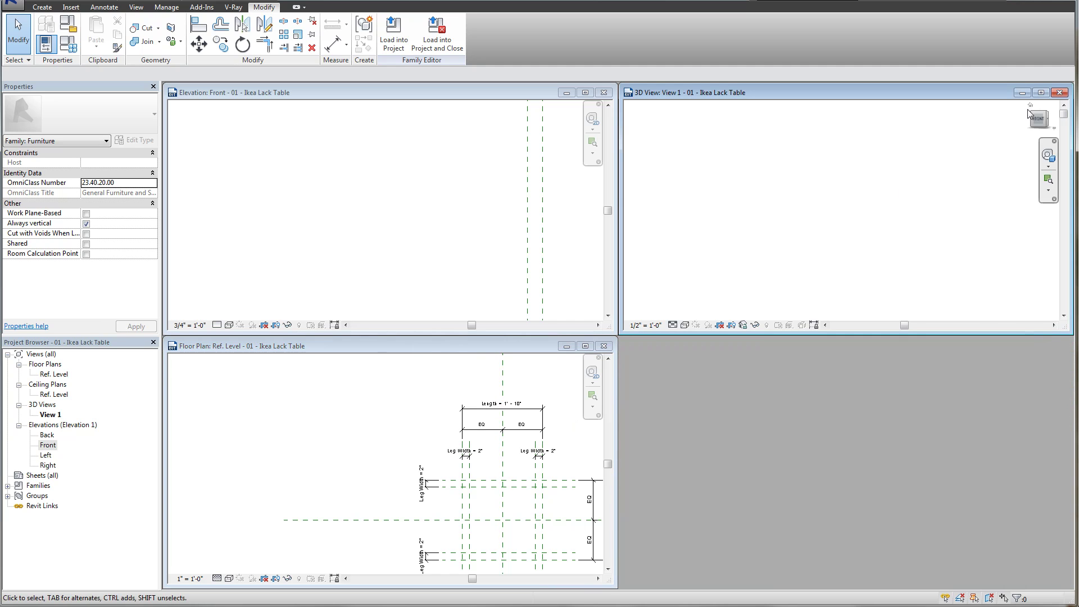
click(1059, 92)
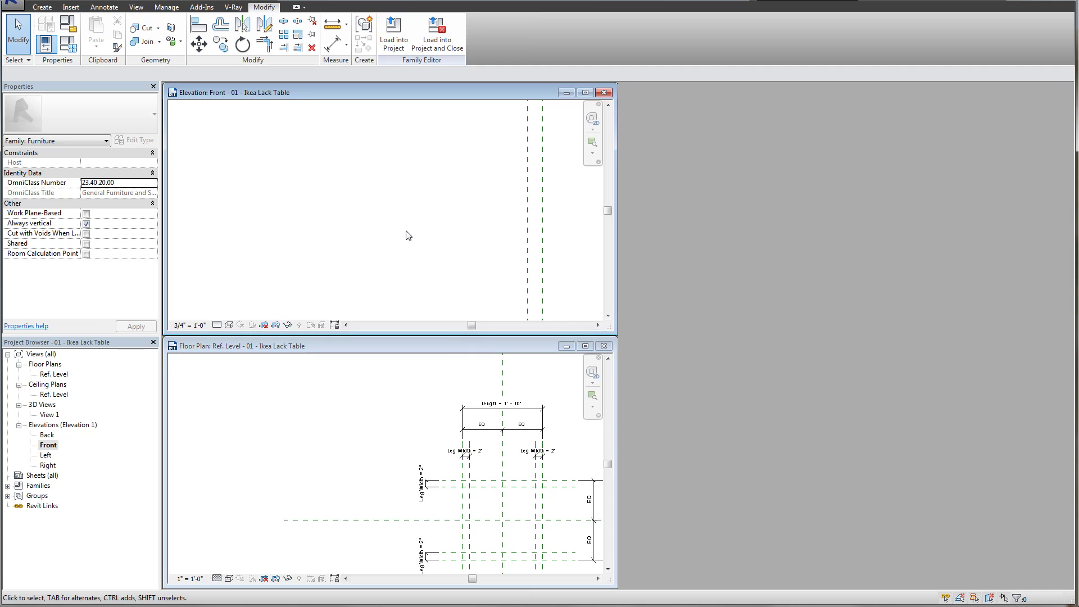
key(w)
key(t)
key(z)
key(f)
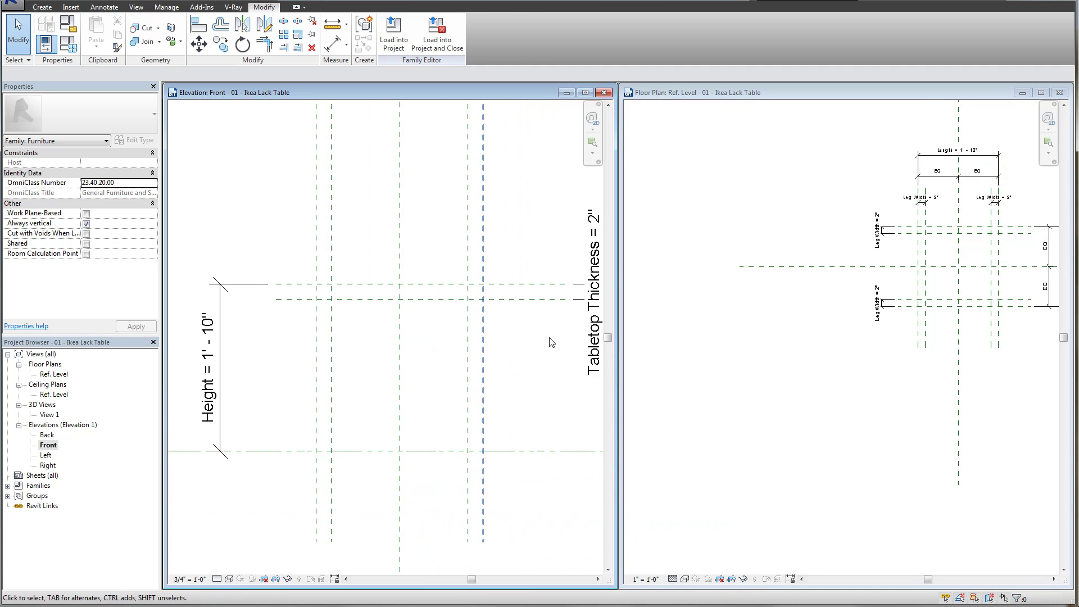
- Zoom and pan the floor plan and Front elevation so all labelled dimensions are visible
click(783, 349)
key(z)
key(f)
scroll(791, 392, up, 5)
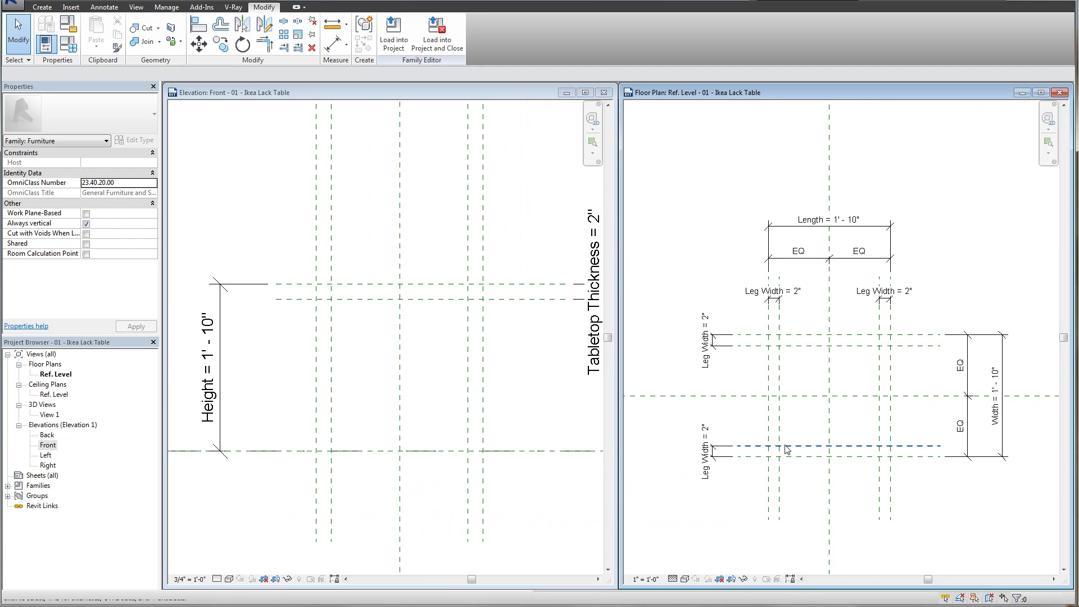
middle_drag(743, 406, 740, 385)
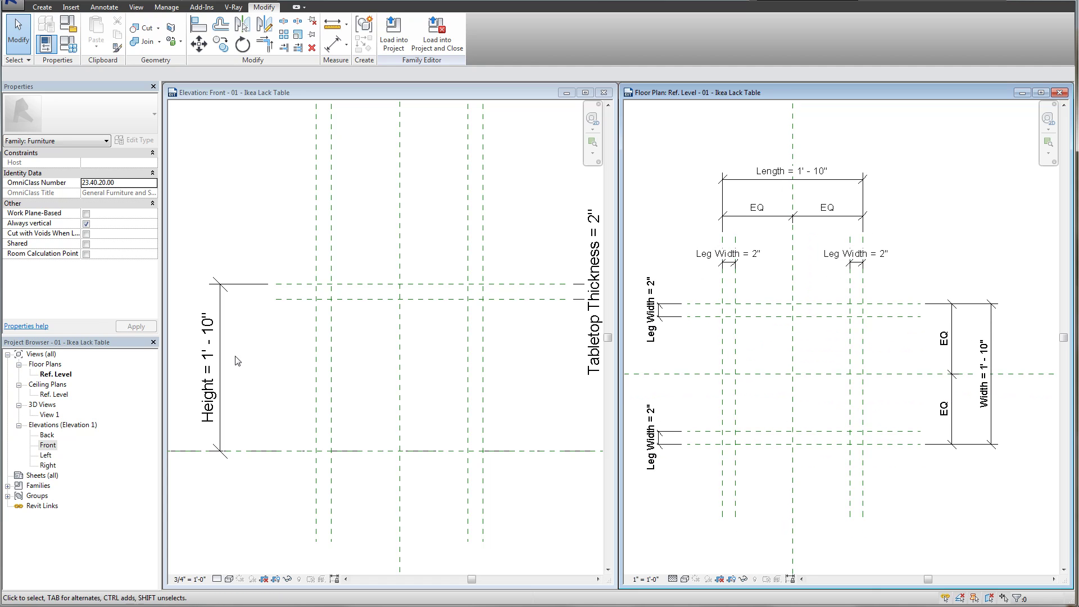
click(311, 354)
middle_drag(421, 355, 394, 353)
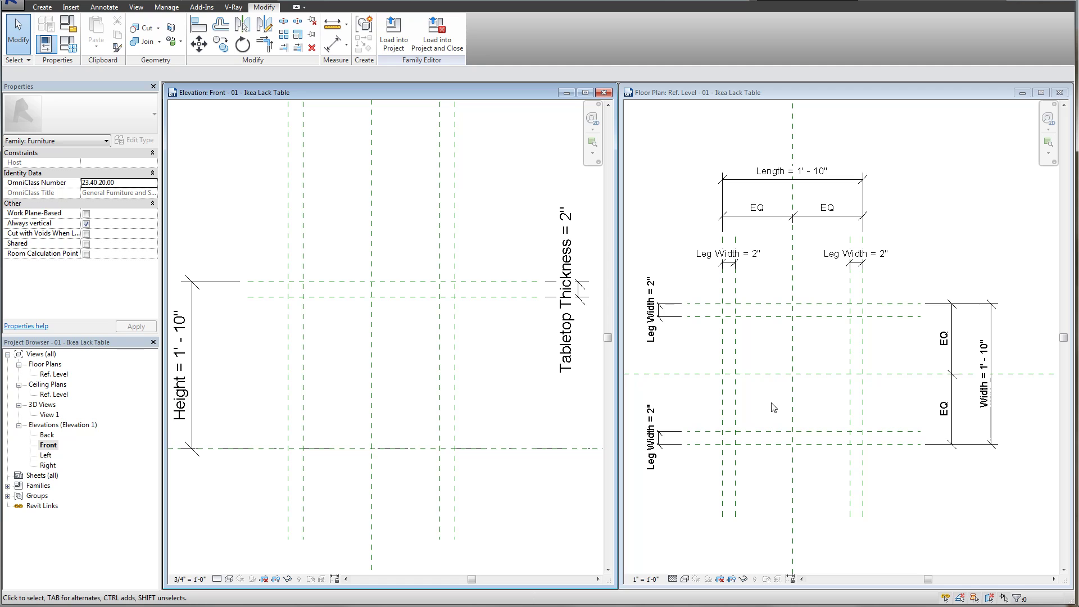
click(667, 96)
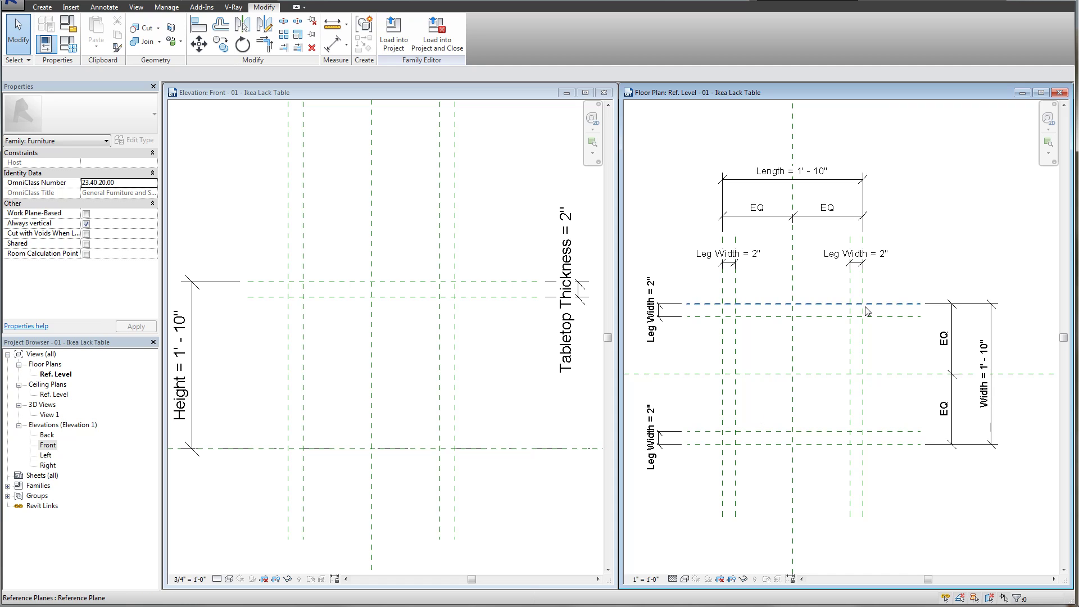
middle_drag(821, 363, 823, 365)
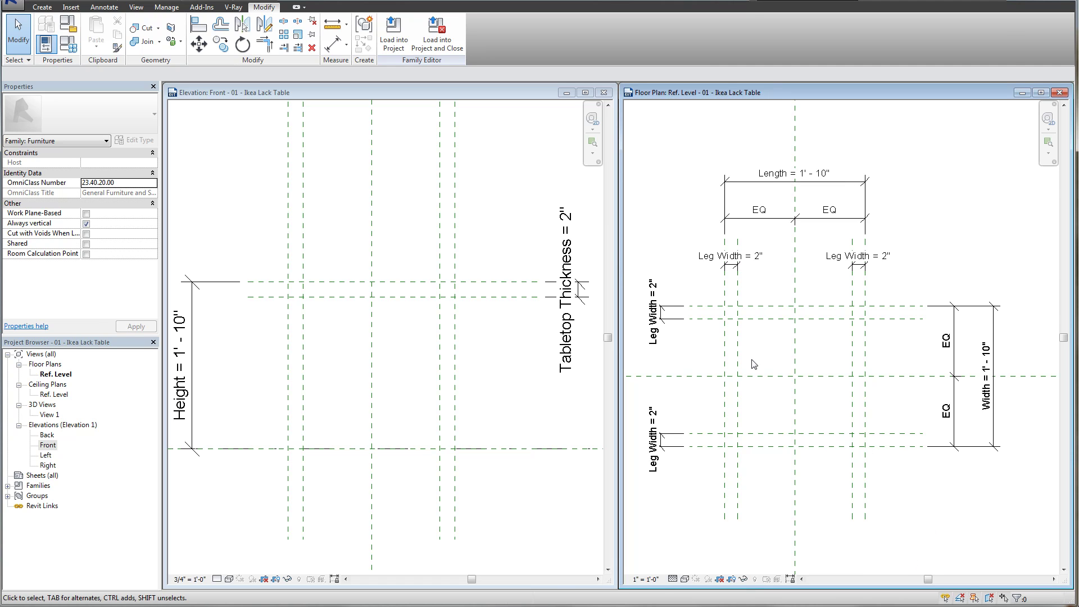
middle_drag(754, 371, 752, 379)
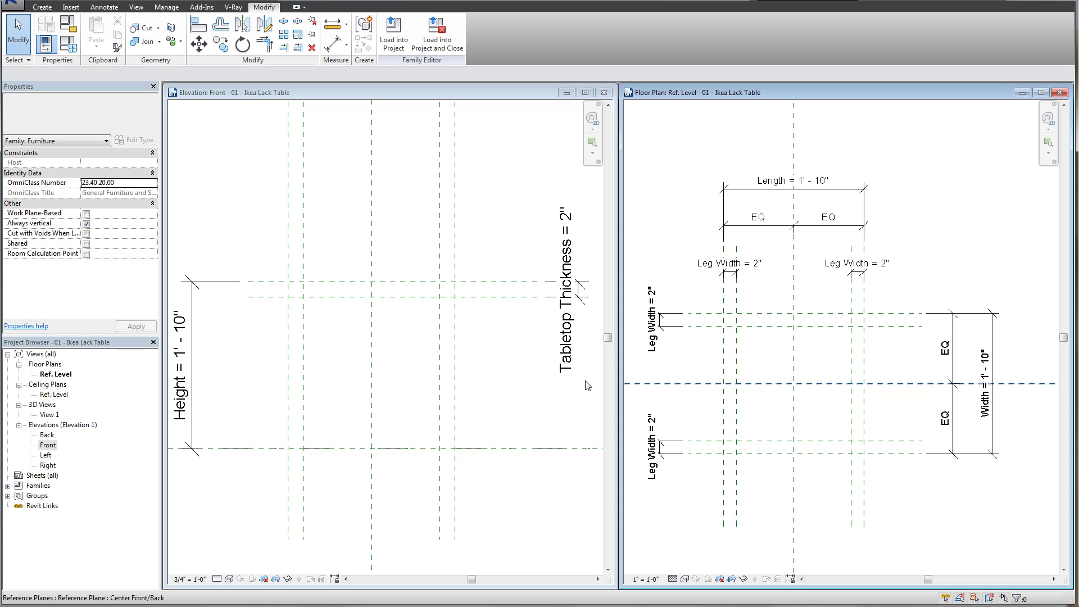
click(497, 379)
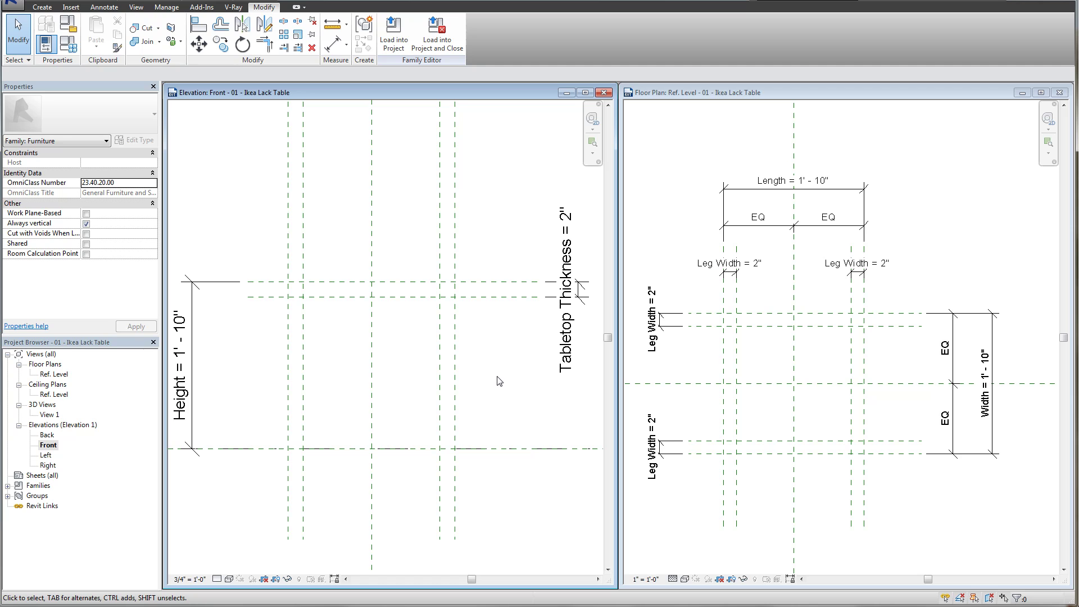
click(783, 403)
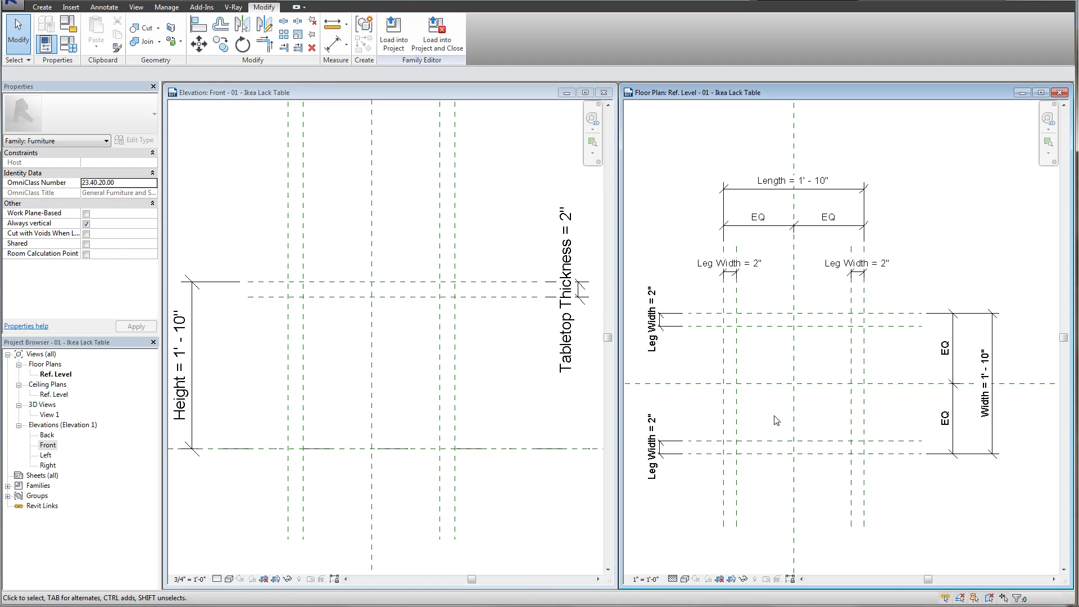
middle_drag(776, 420, 768, 419)
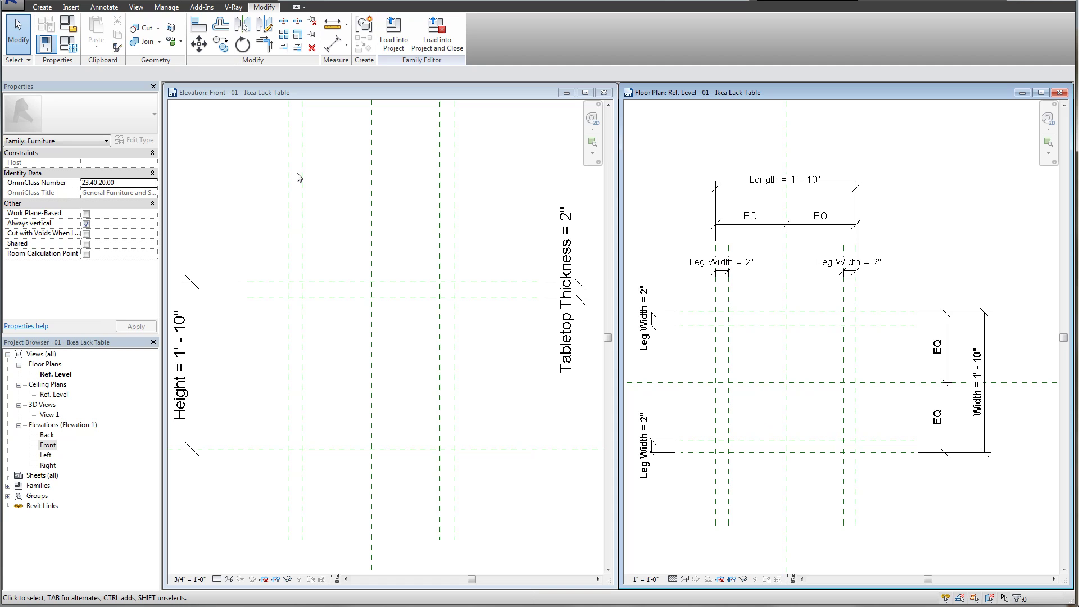
click(400, 271)
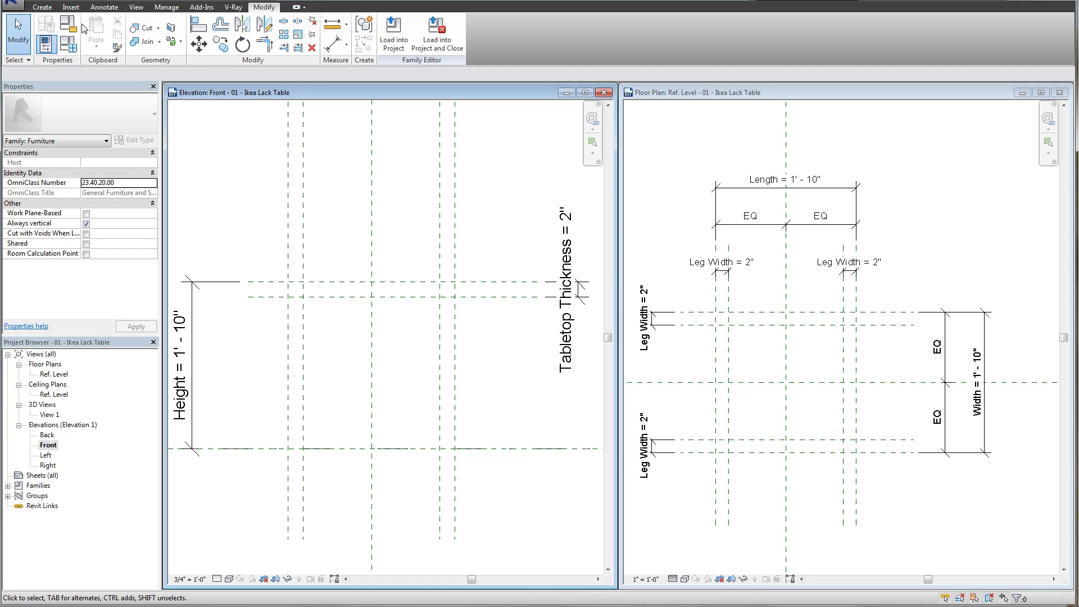
click(52, 9)
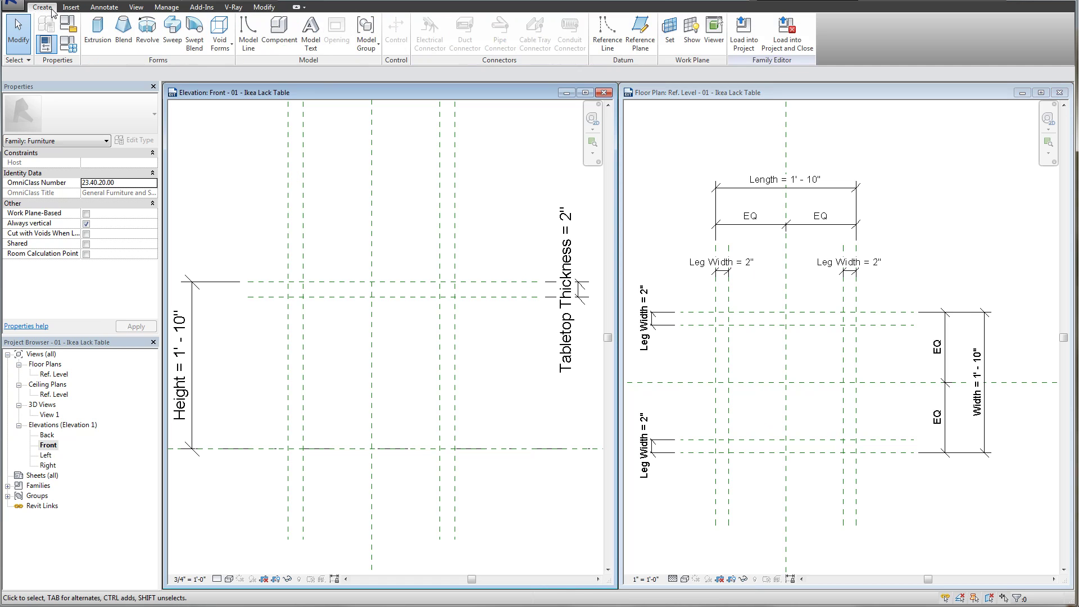
- Start an extrusion sketch with the Rectangle tool and show the work plane to diagnose plan sketching
click(85, 37)
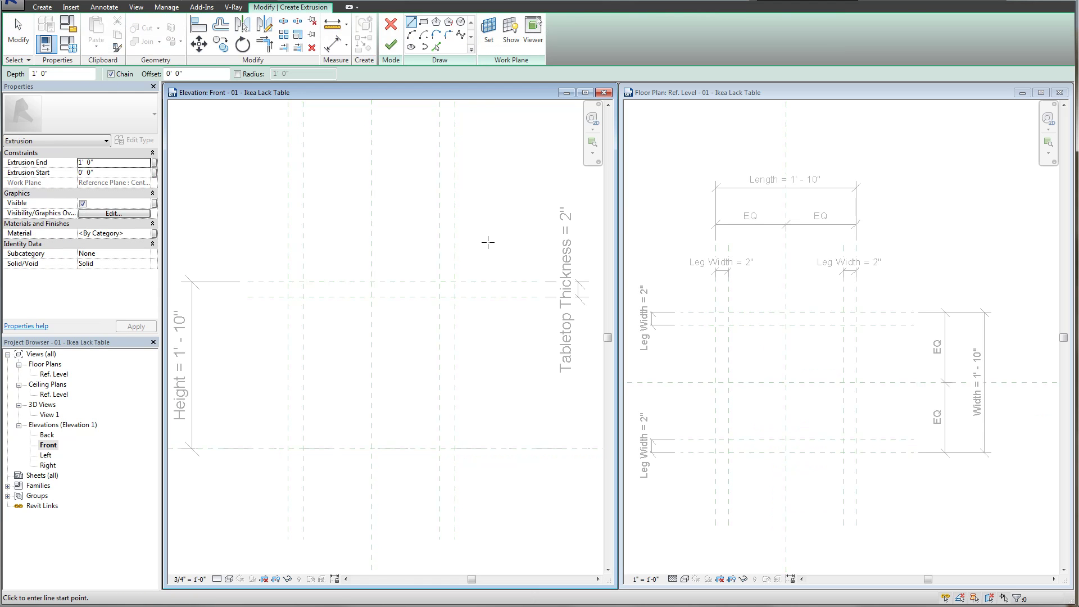
click(726, 246)
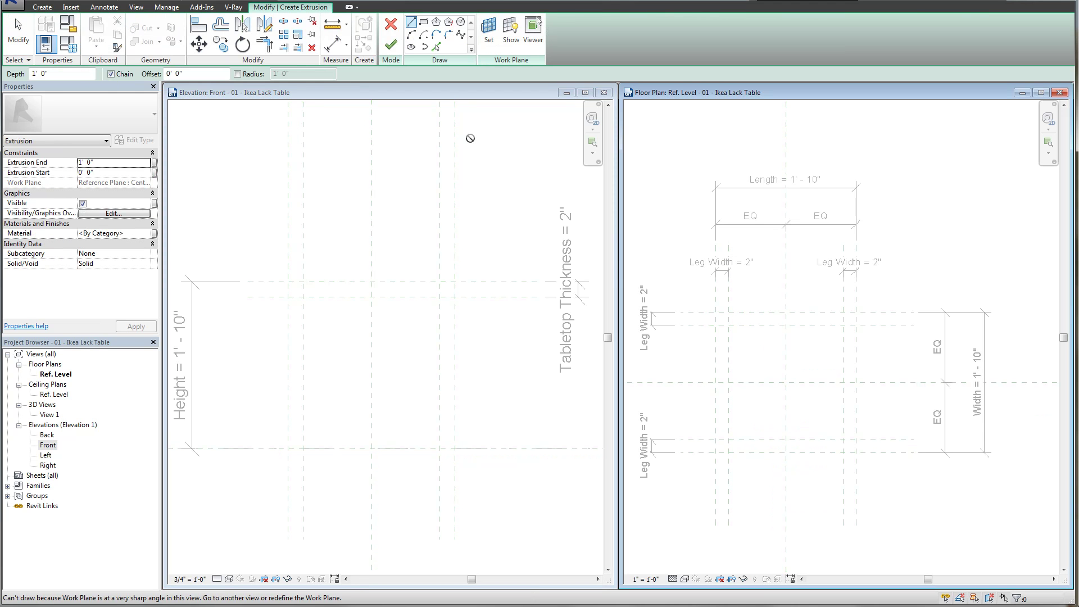
click(424, 24)
click(435, 343)
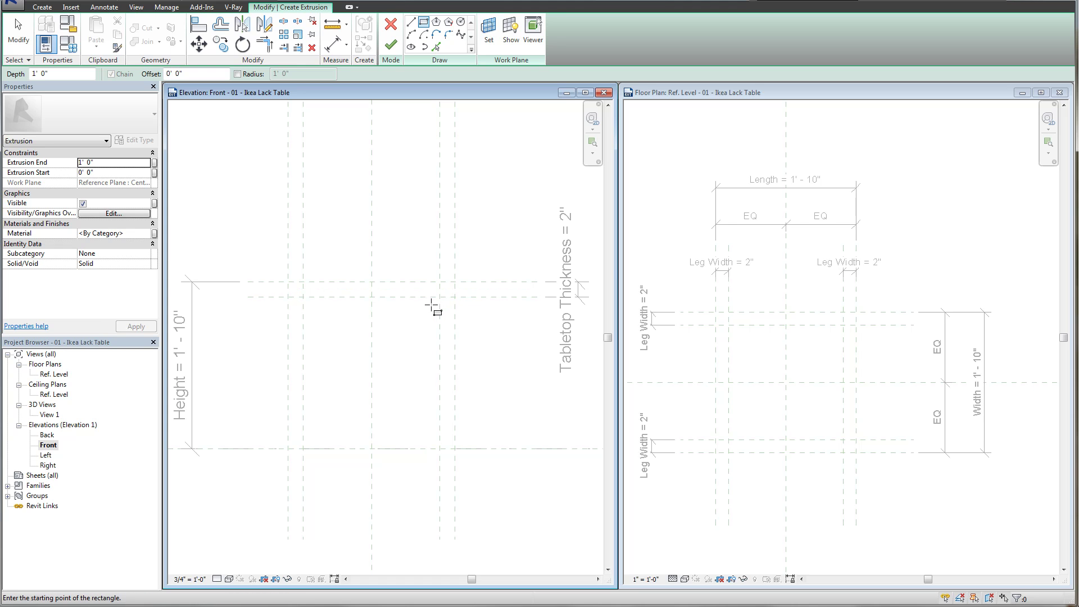
click(761, 302)
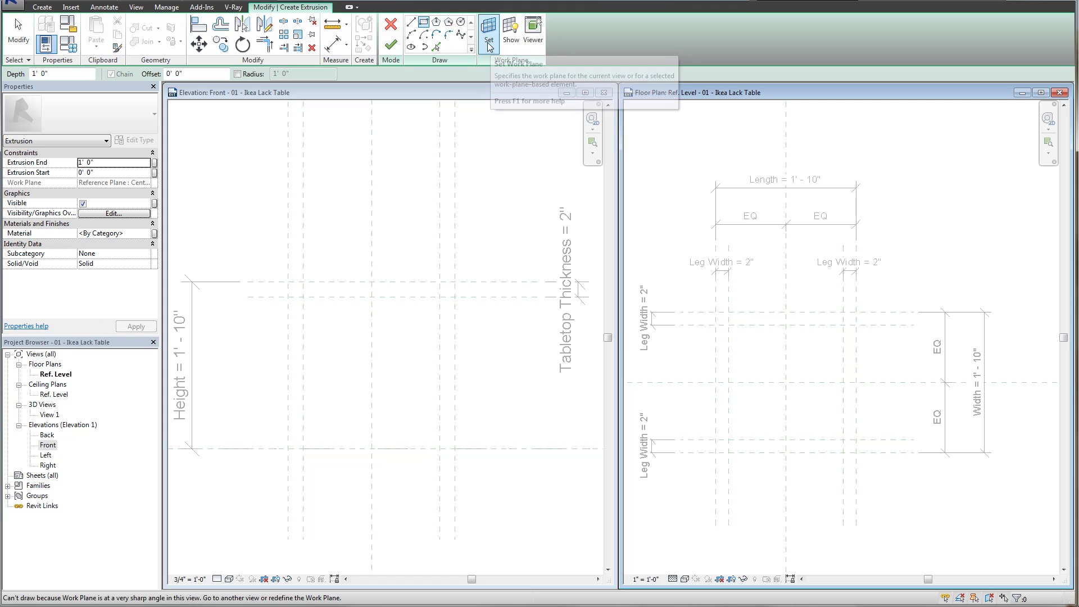
click(511, 31)
click(393, 257)
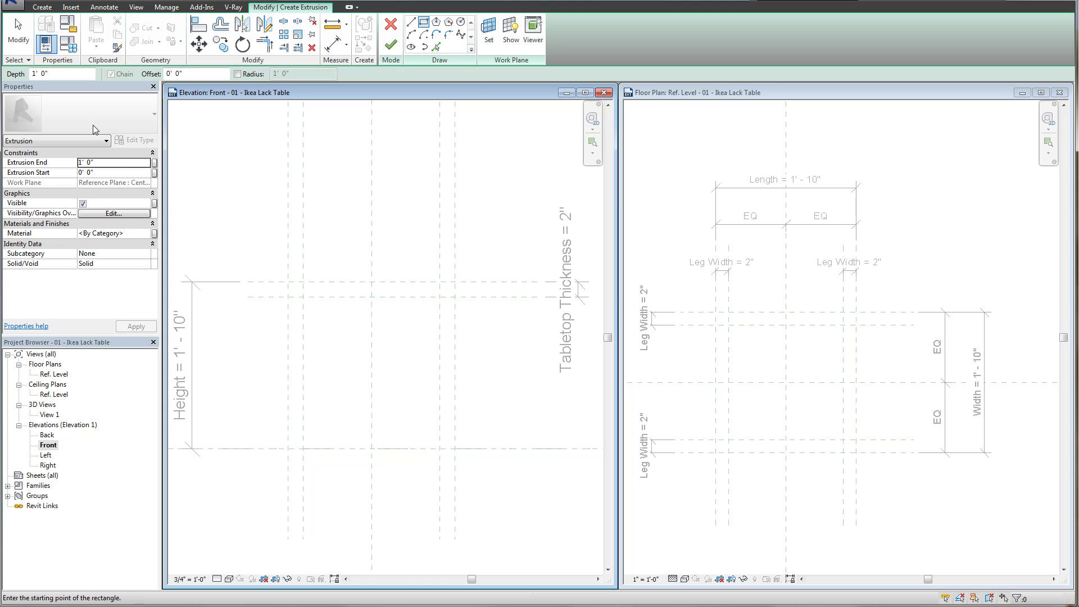
- Set the extrusion's work plane to Level : Ref. Level
click(491, 40)
click(540, 301)
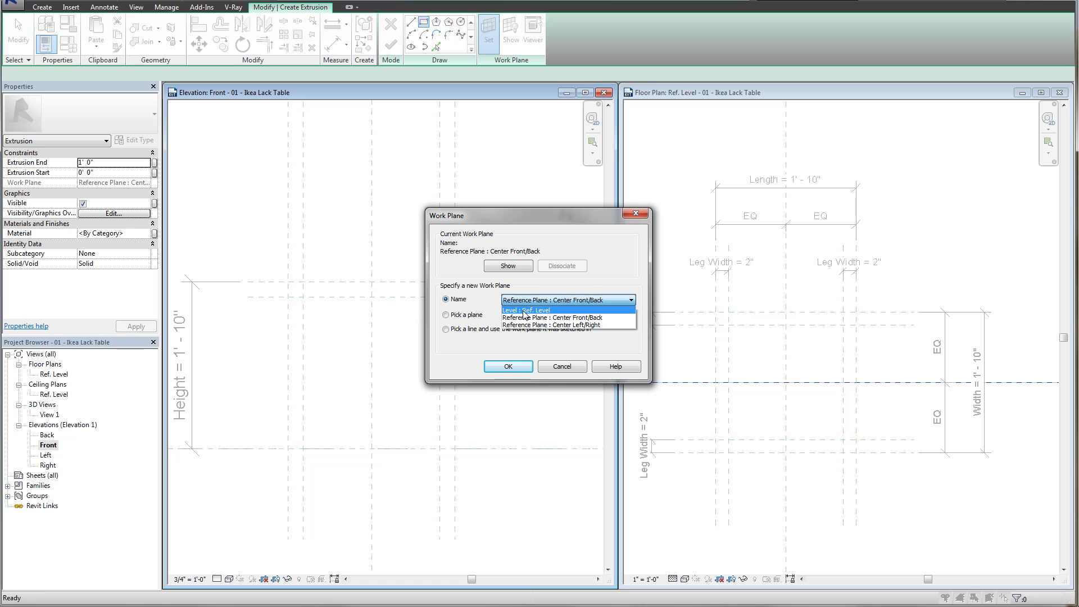
click(526, 310)
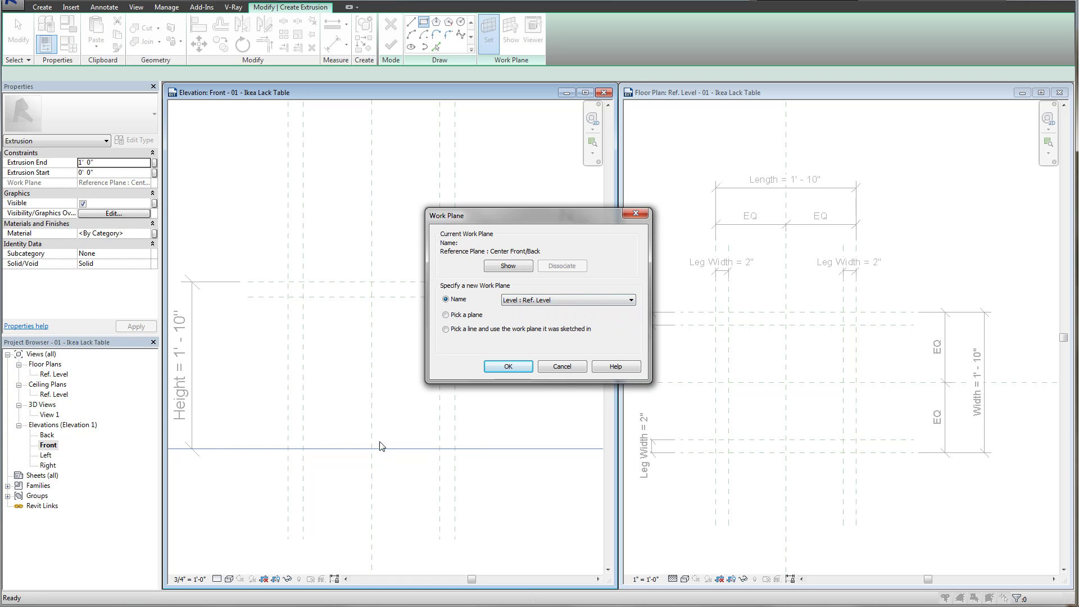
click(527, 303)
click(542, 316)
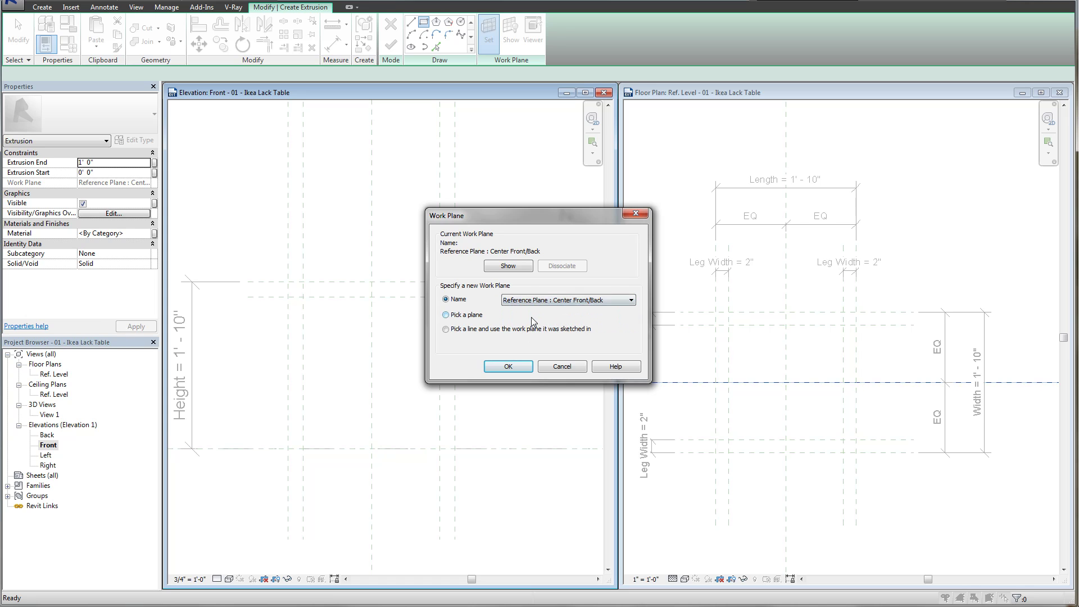
click(567, 306)
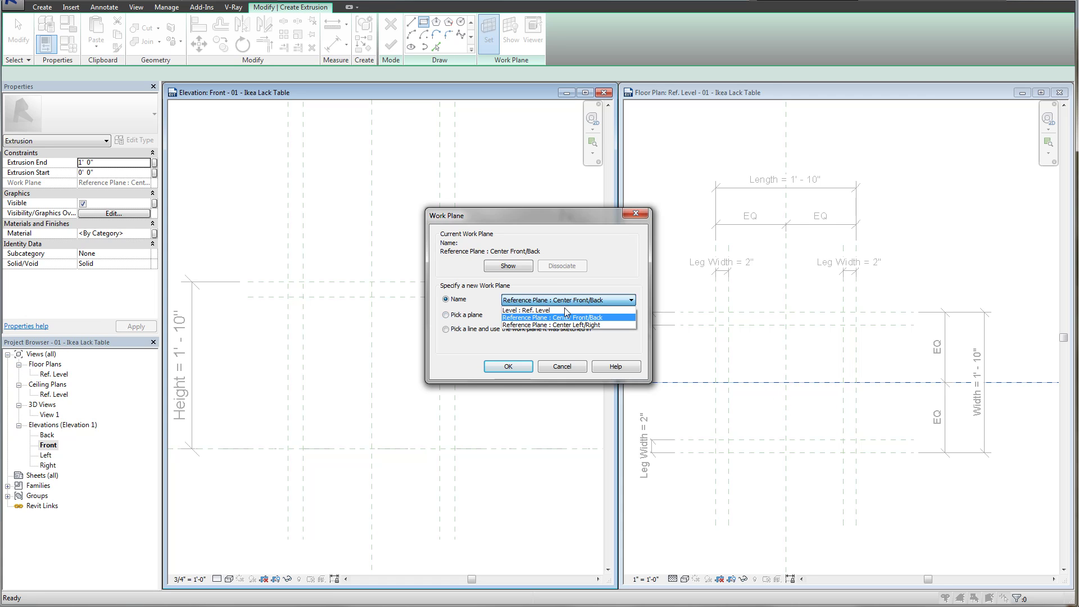
click(565, 323)
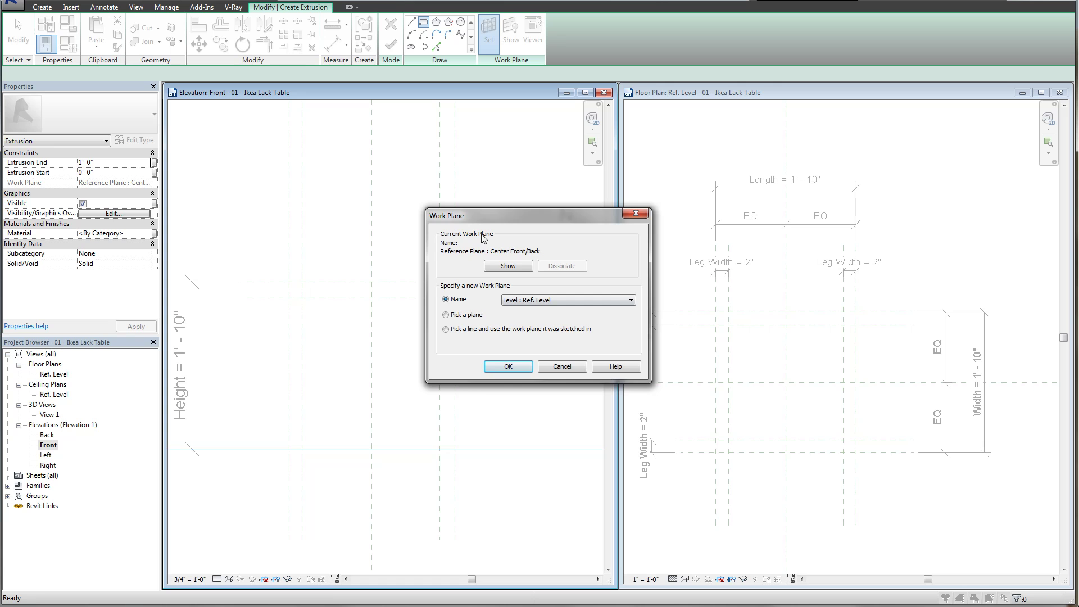
drag(488, 217, 386, 216)
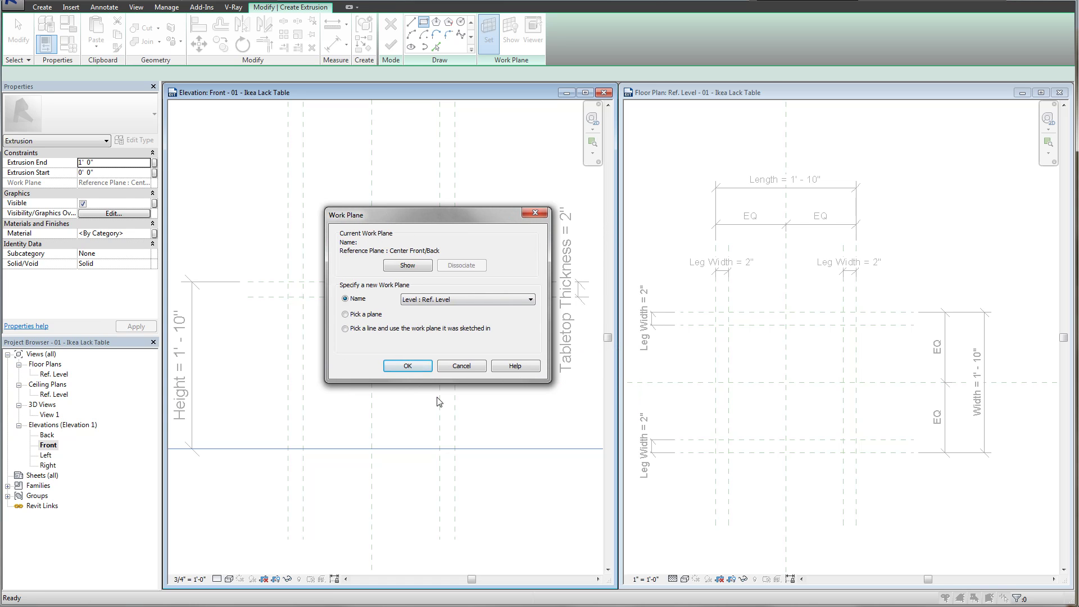
click(419, 368)
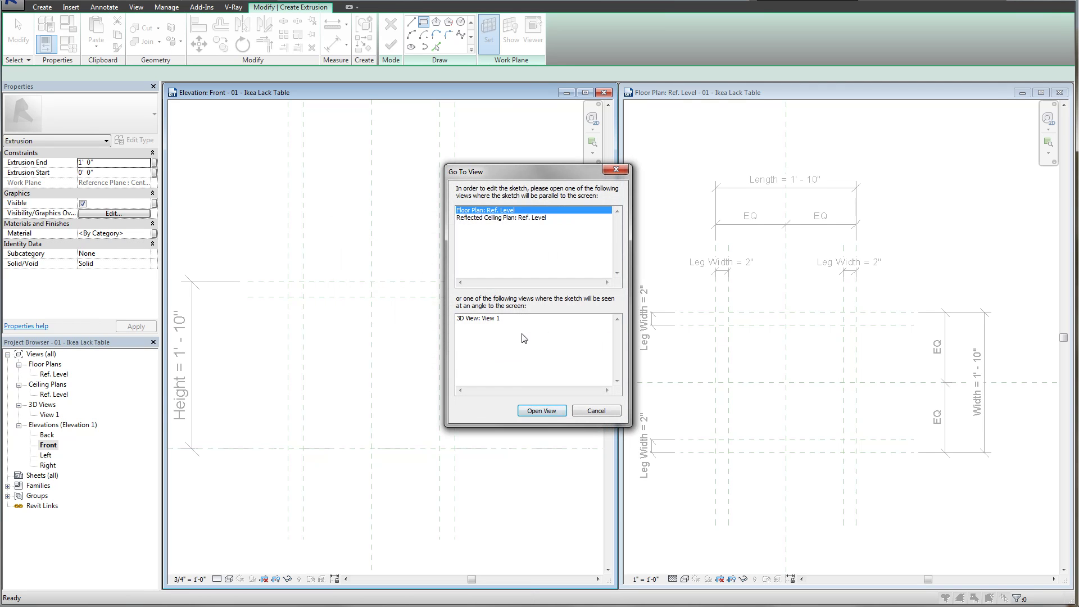
- Open the Ref. Level floor plan for sketching and zoom in on its reference grid
click(543, 411)
middle_drag(792, 356, 772, 325)
click(464, 310)
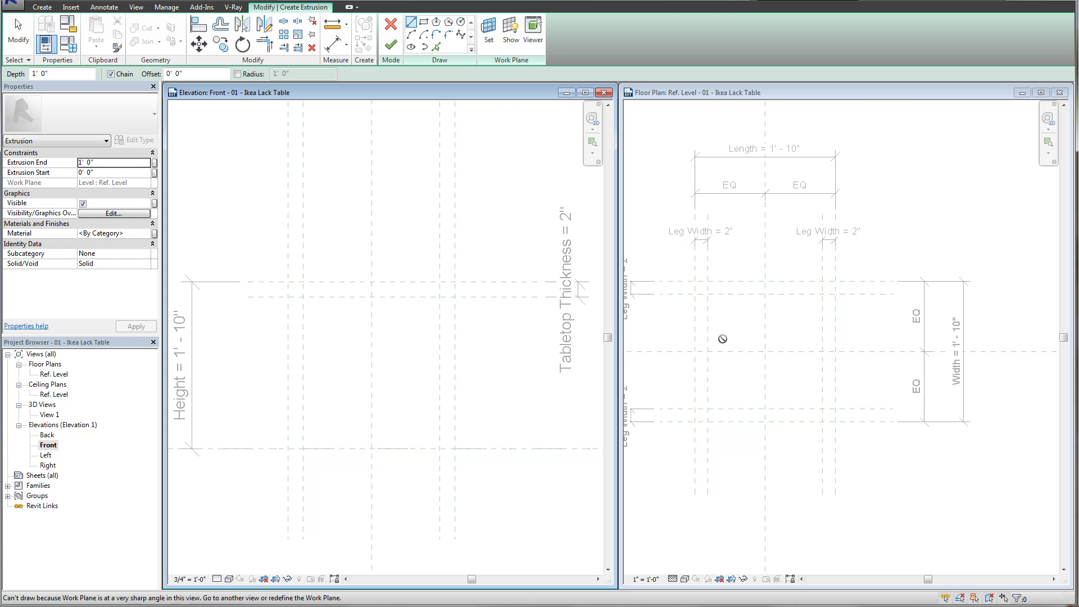
scroll(725, 339, up, 2)
middle_drag(778, 373, 757, 384)
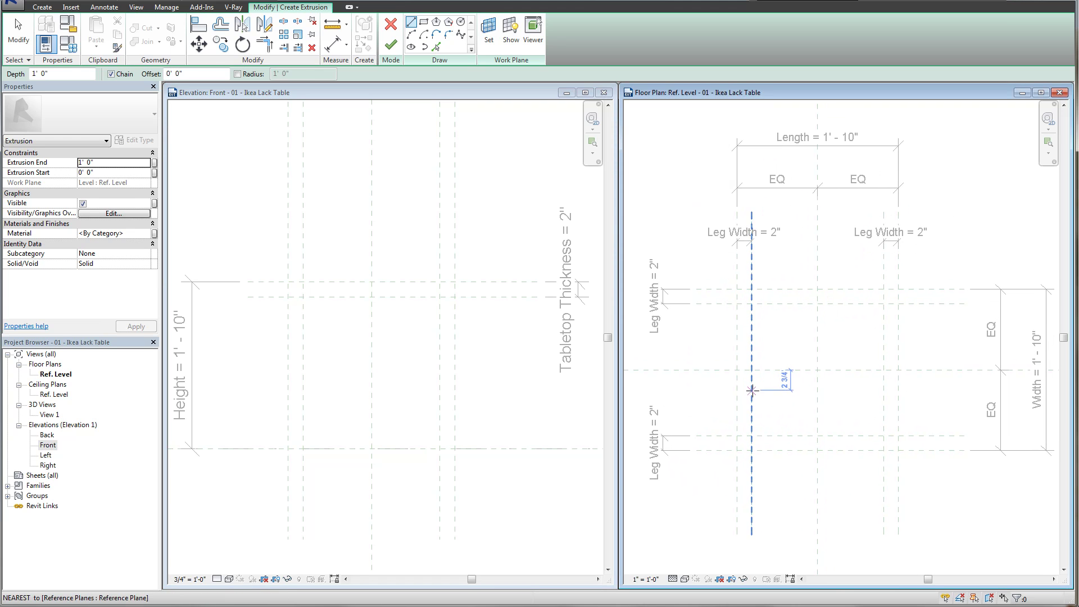
middle_drag(716, 417, 714, 416)
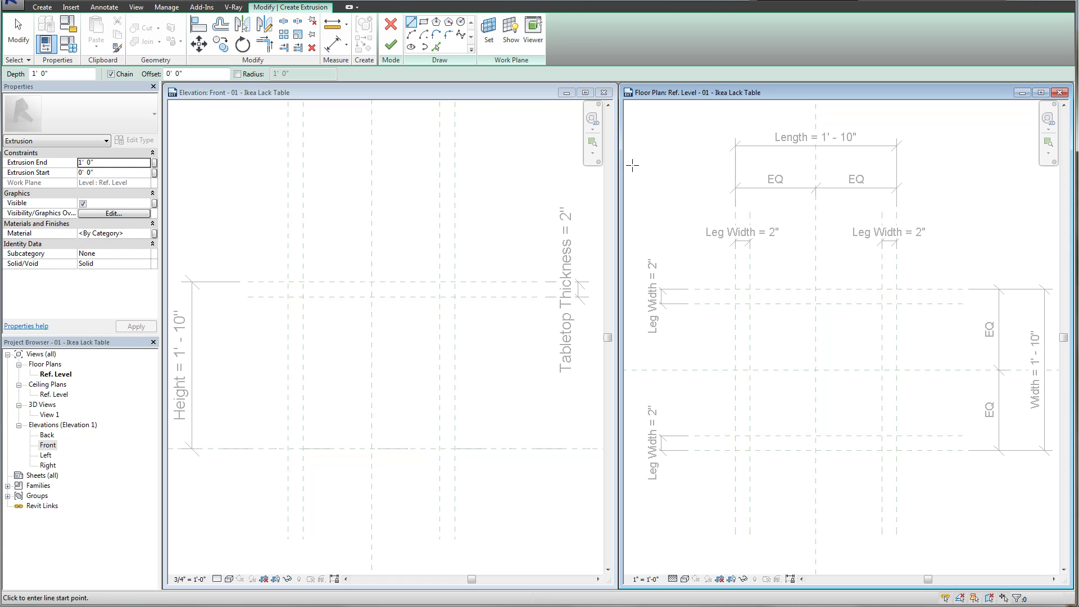
- Sketch a 1' - 10" square between the outer plane intersections, lock all four edges, and finish the extrusion
click(423, 23)
mouse_move(826, 303)
middle_down()
mouse_move(834, 291)
mouse_move(819, 279)
middle_up()
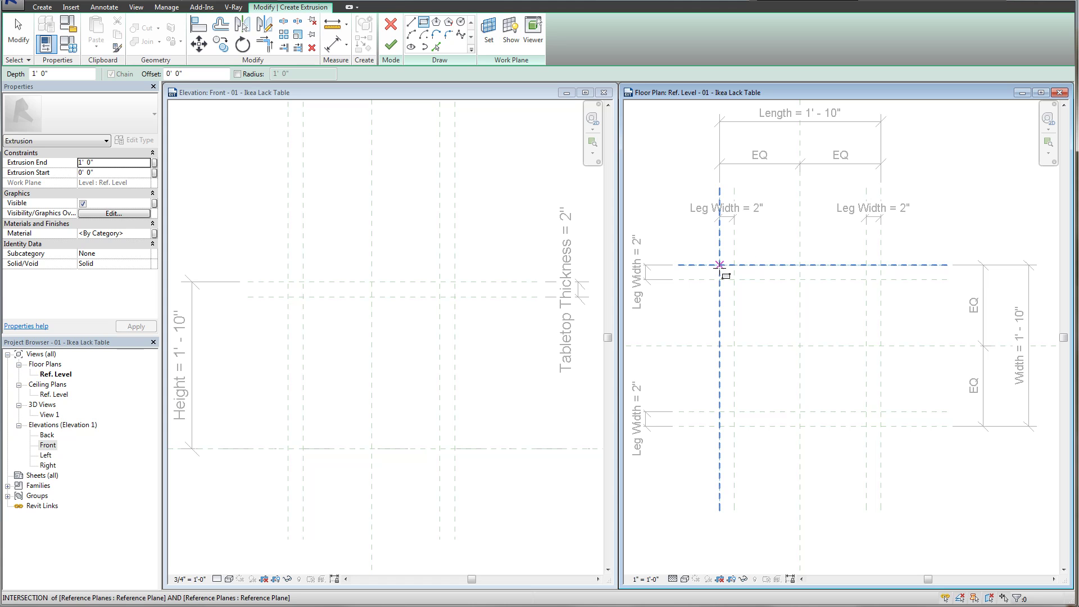
click(720, 264)
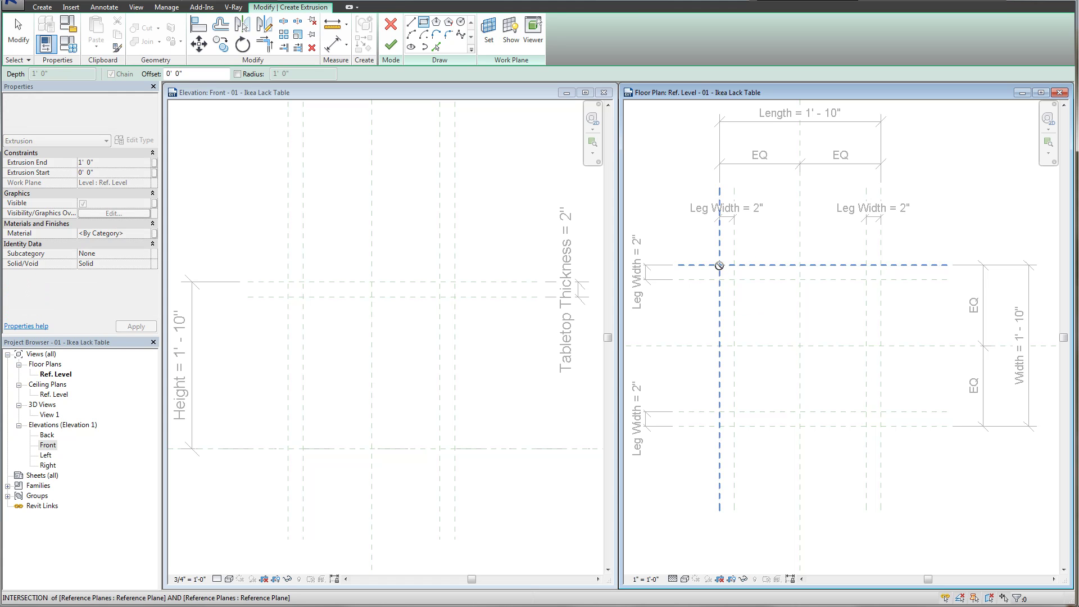
click(881, 426)
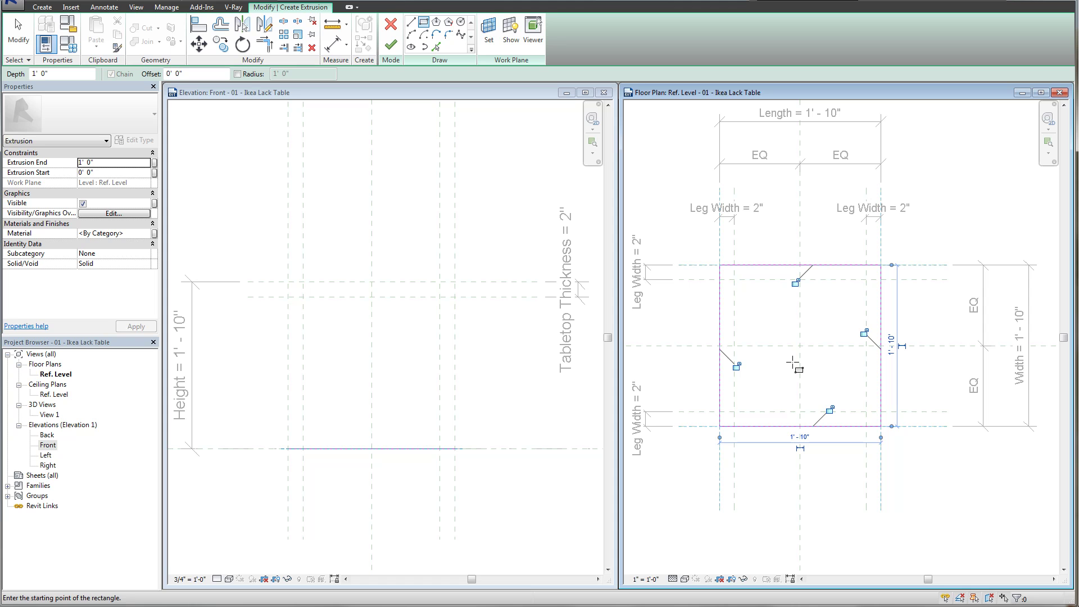
click(736, 366)
click(795, 282)
click(867, 334)
click(830, 410)
click(387, 44)
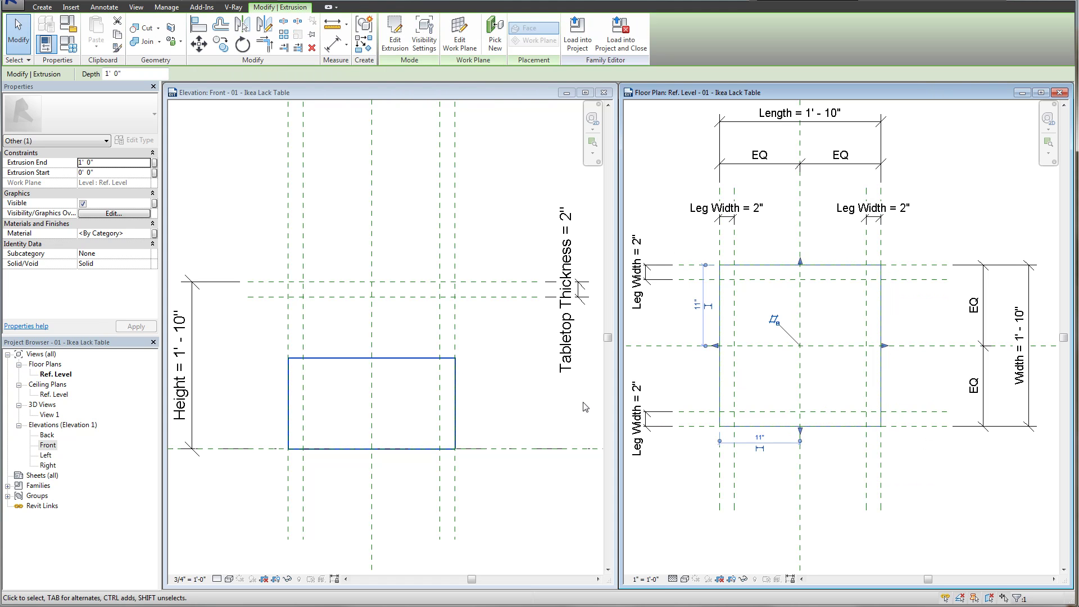
- Check the extrusion in the front elevation and preview it briefly in a default 3D view
middle_drag(902, 344, 911, 327)
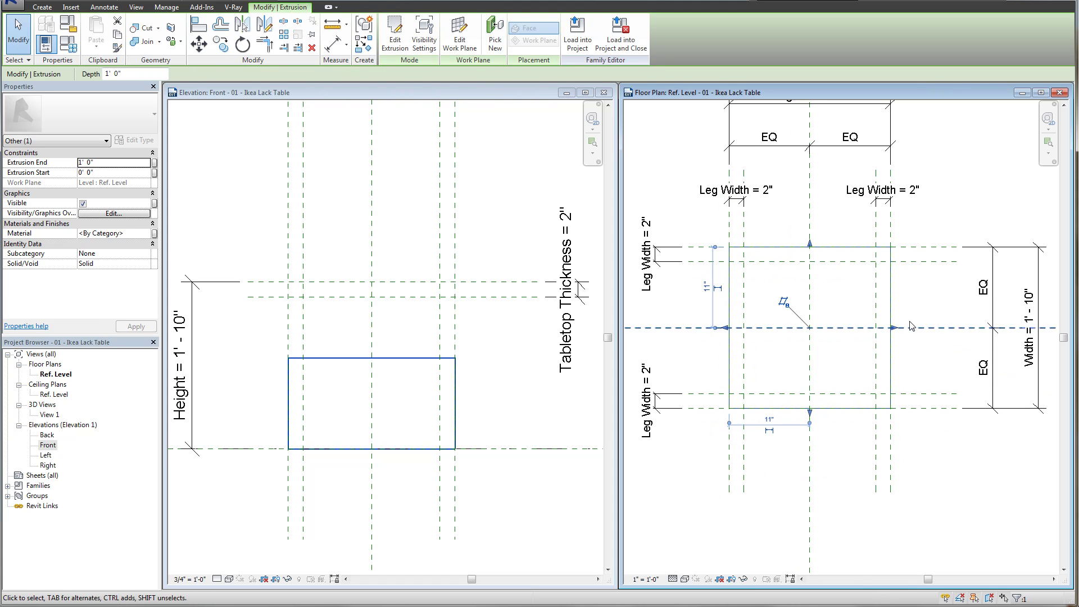
click(389, 375)
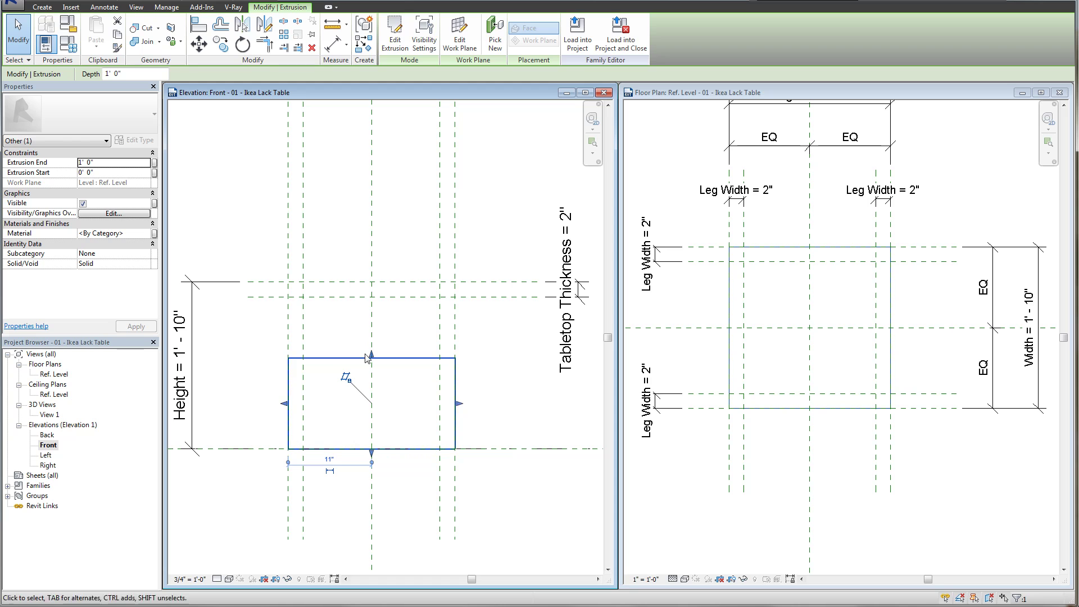
key(Escape)
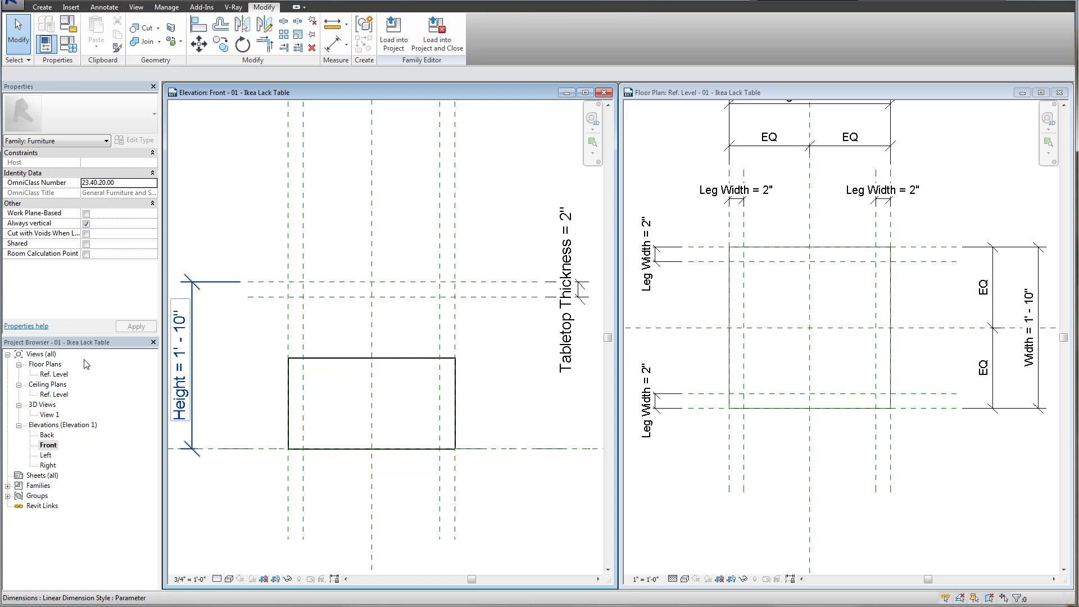
key(3)
key(d)
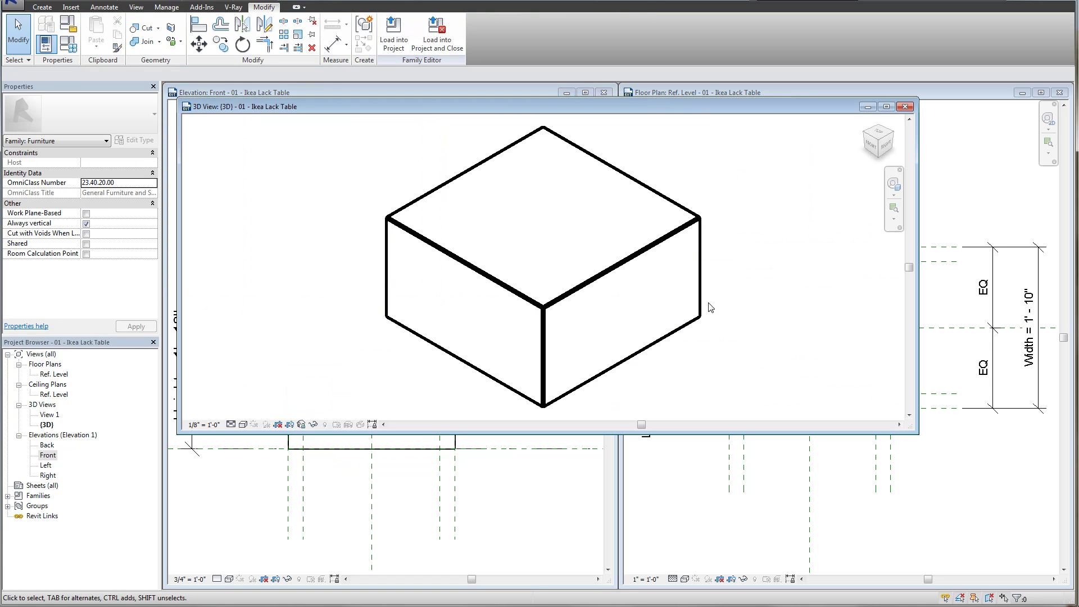
scroll(589, 306, up, 1)
click(905, 107)
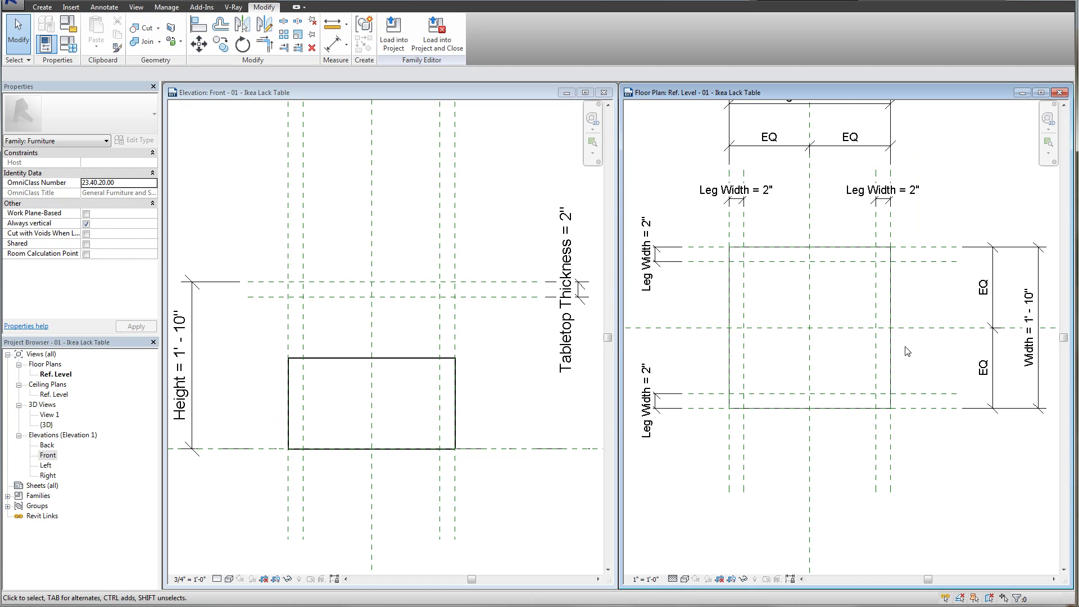
- Zoom the floor plan to fit, bring the Length dimension into view, and open Family Types
key(z)
key(f)
scroll(866, 353, up, 2)
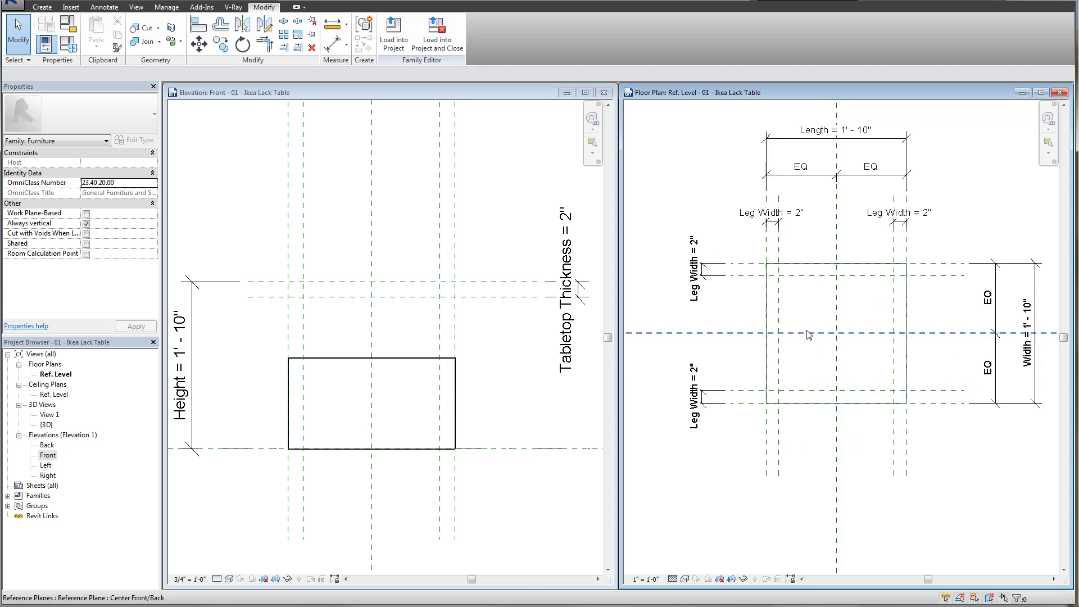
middle_drag(801, 270, 787, 313)
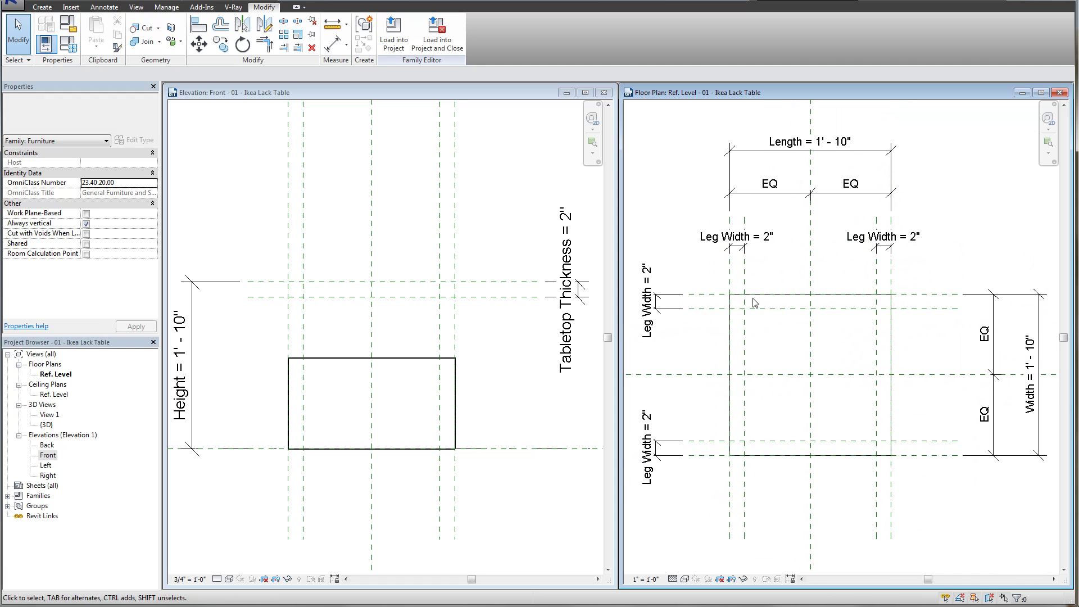
click(71, 46)
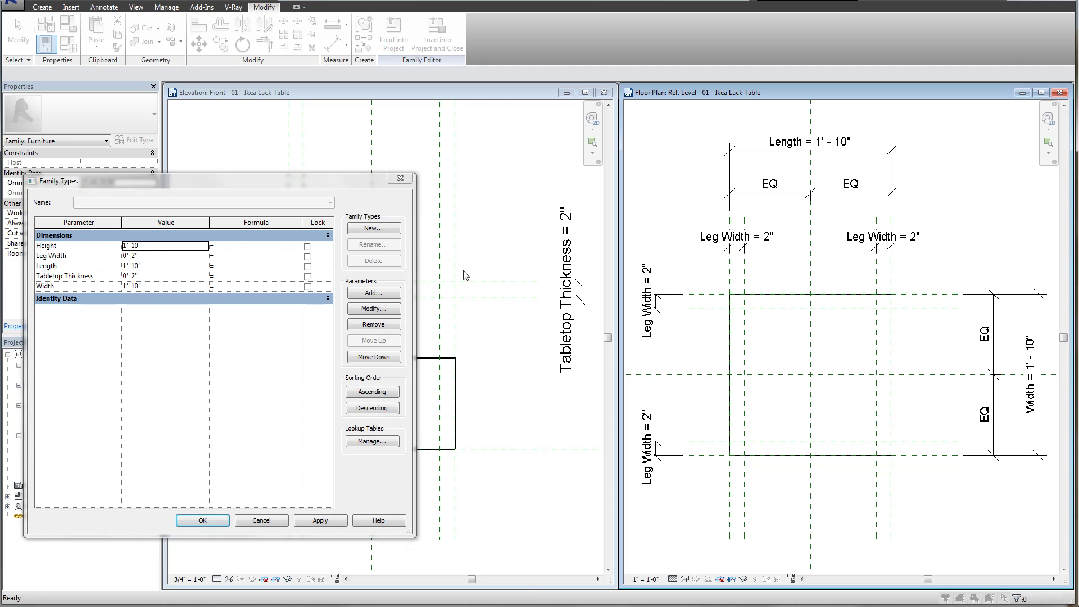
- Flex Width and Length to 3' 0", apply, then restore both to 1' 10"
click(166, 286)
text(3')
click(172, 267)
text(3)
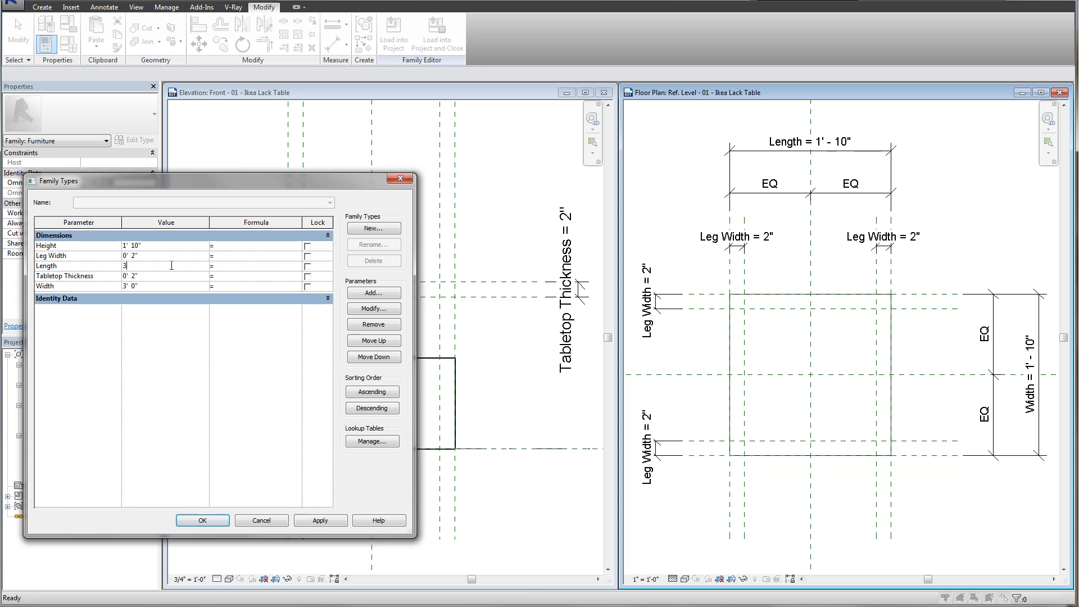
click(320, 521)
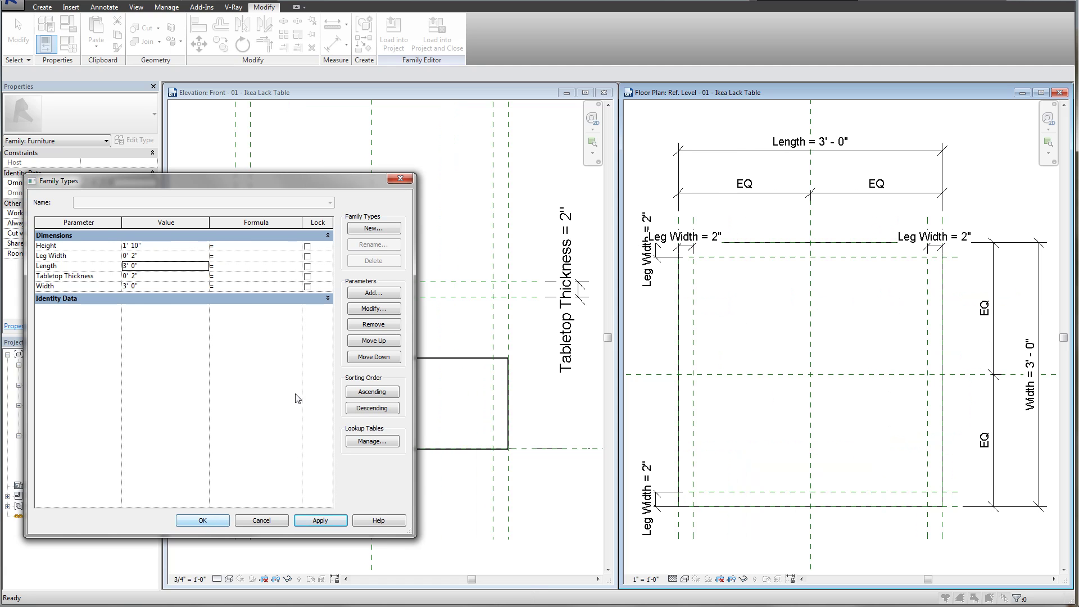
click(156, 269)
text(1'10")
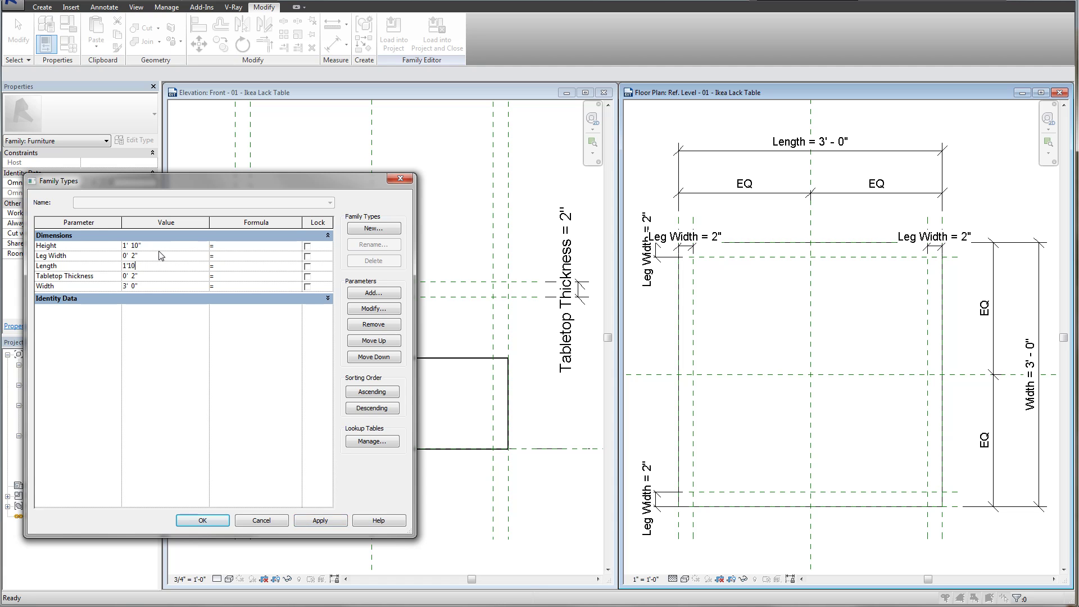
click(166, 288)
text(1'10)
click(330, 524)
- Flex Height to 2' 0", apply, restore it to 1' 10", and close Family Types
drag(292, 181, 892, 160)
click(758, 226)
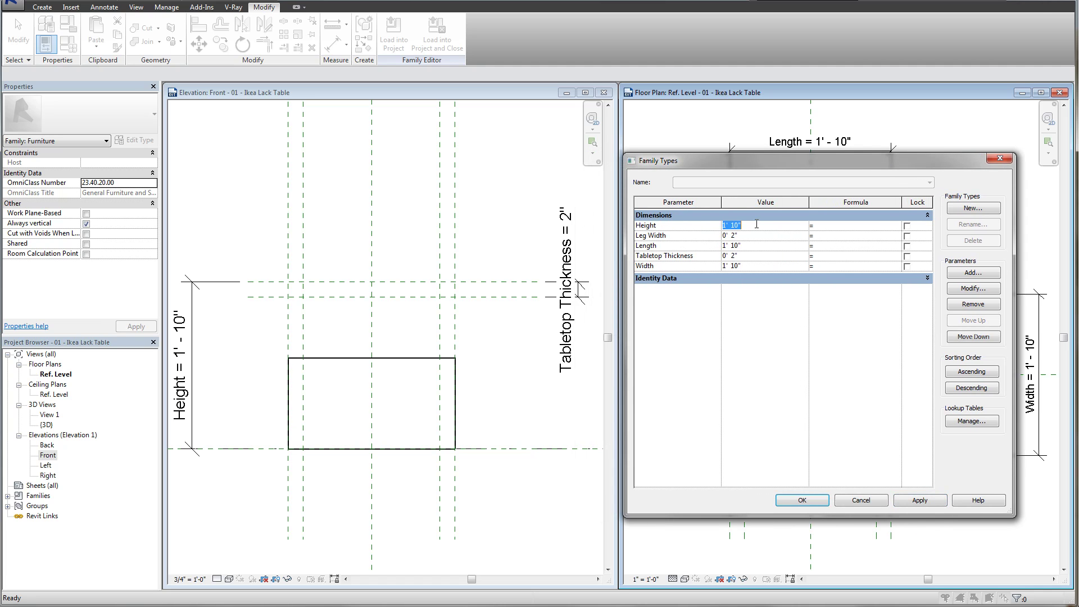
text(2)
click(930, 505)
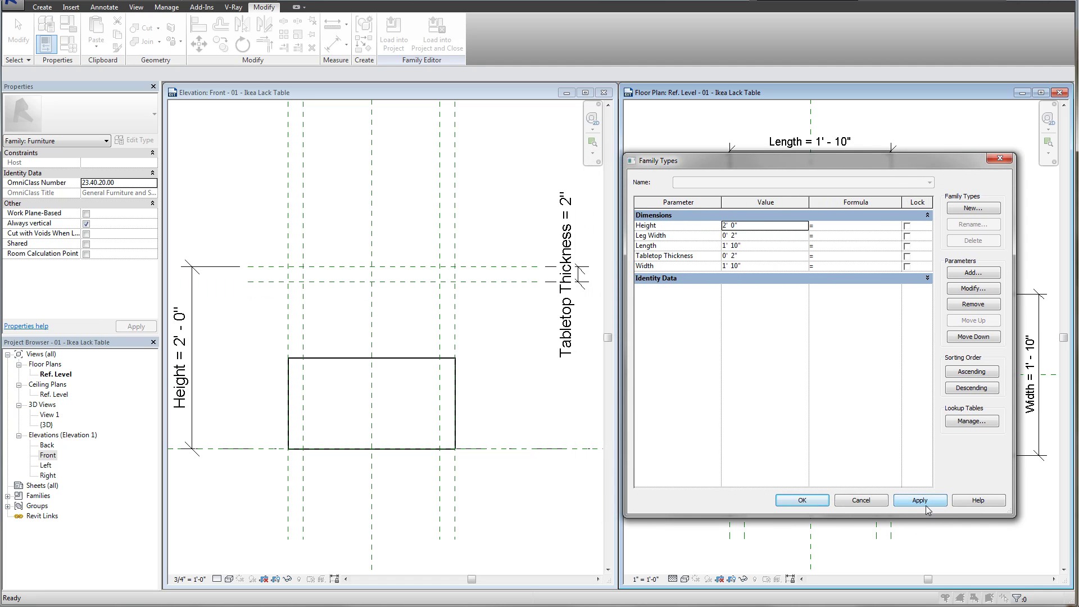
click(756, 225)
text(1'1)
click(920, 500)
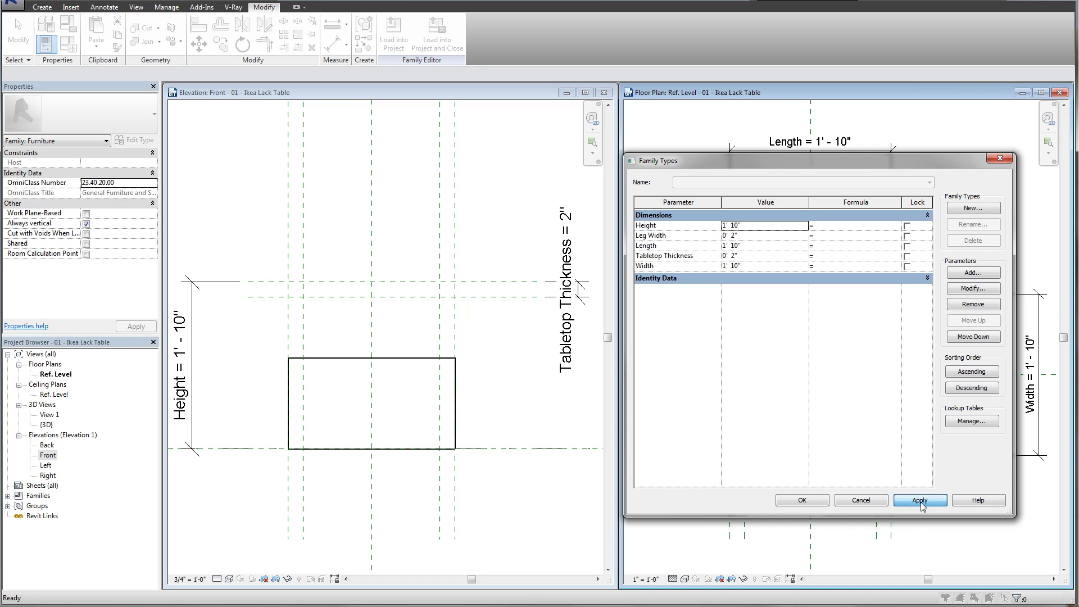
click(802, 500)
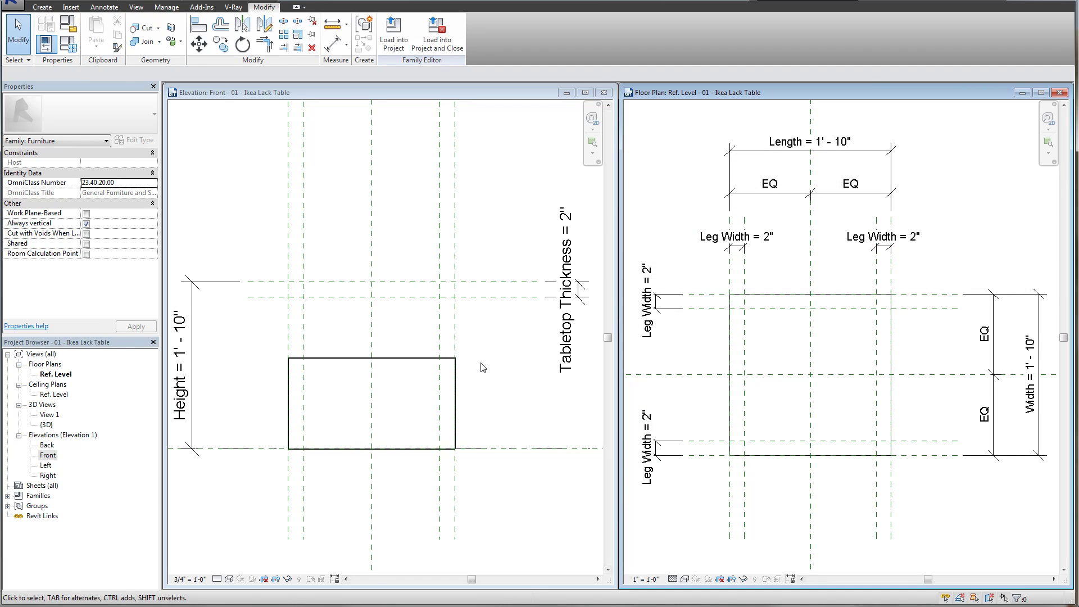
click(392, 360)
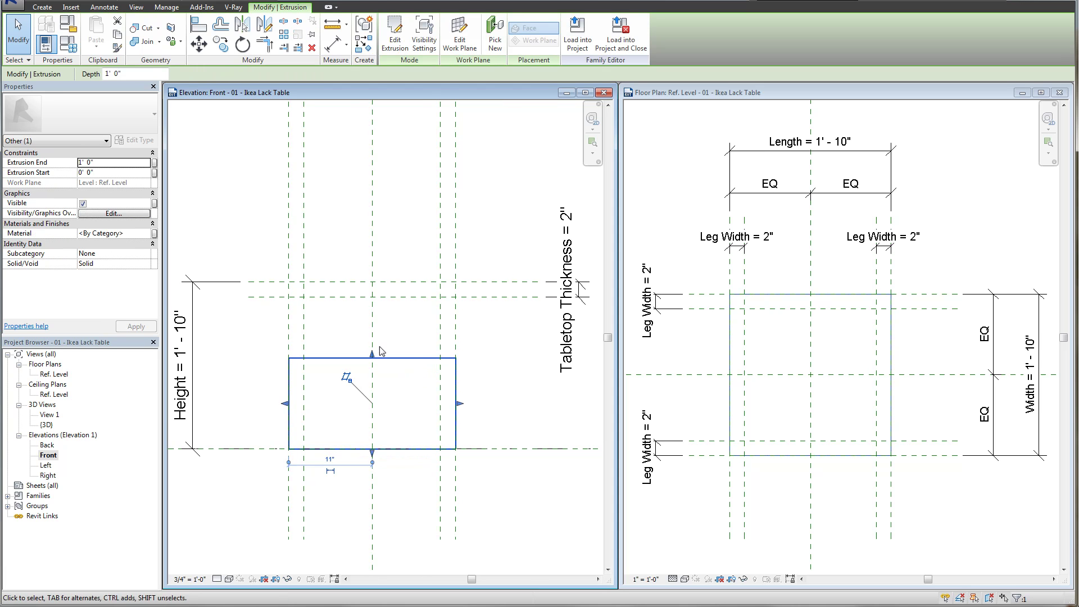
- Stretch the extrusion's top up to the Height reference plane at 1' 10" and lock it
drag(374, 356, 376, 285)
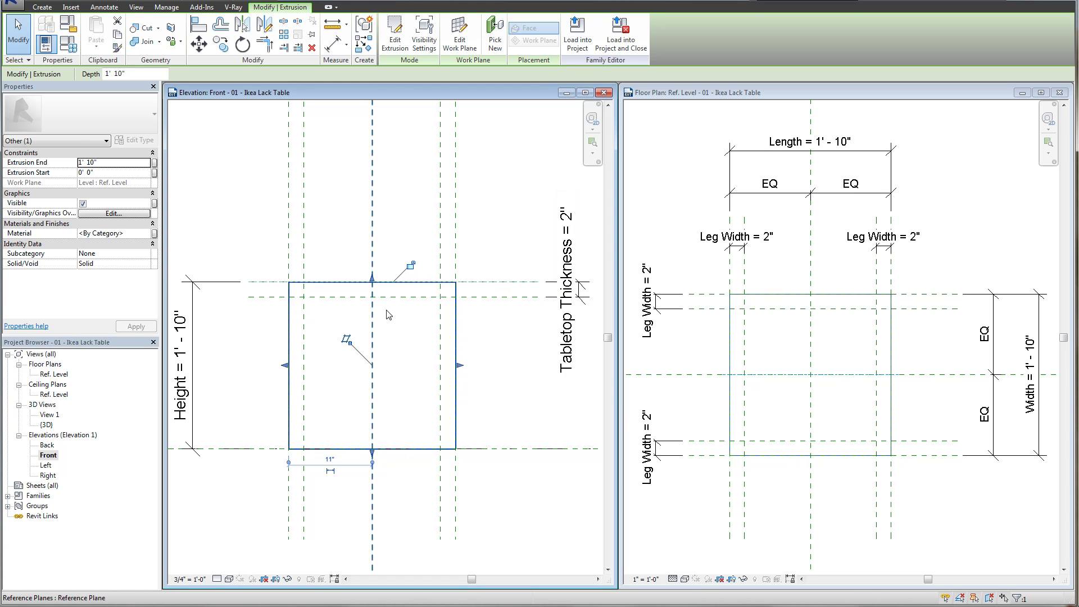
click(411, 267)
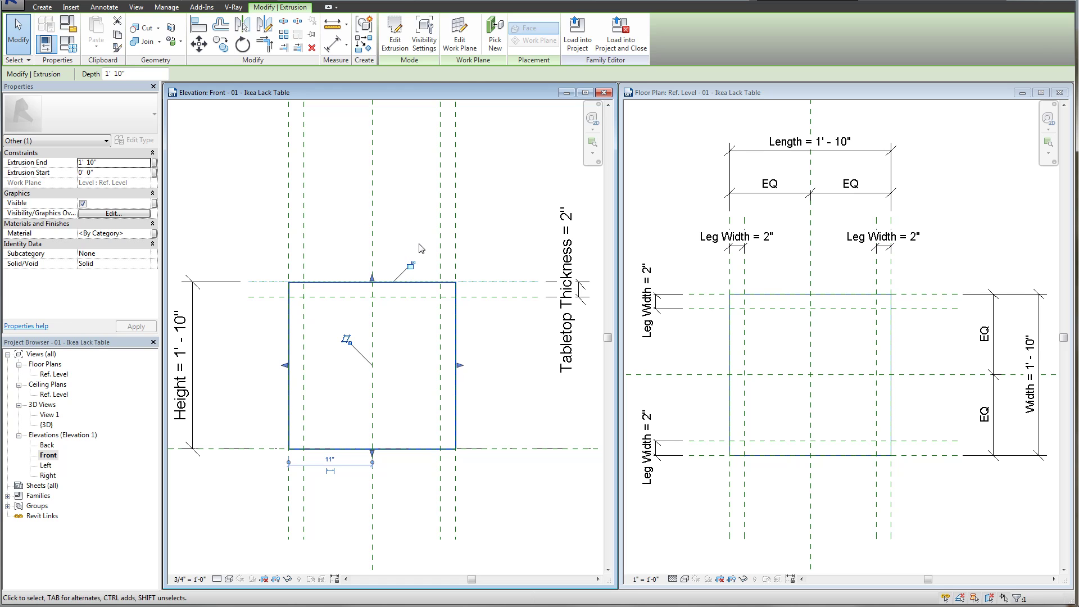
click(422, 250)
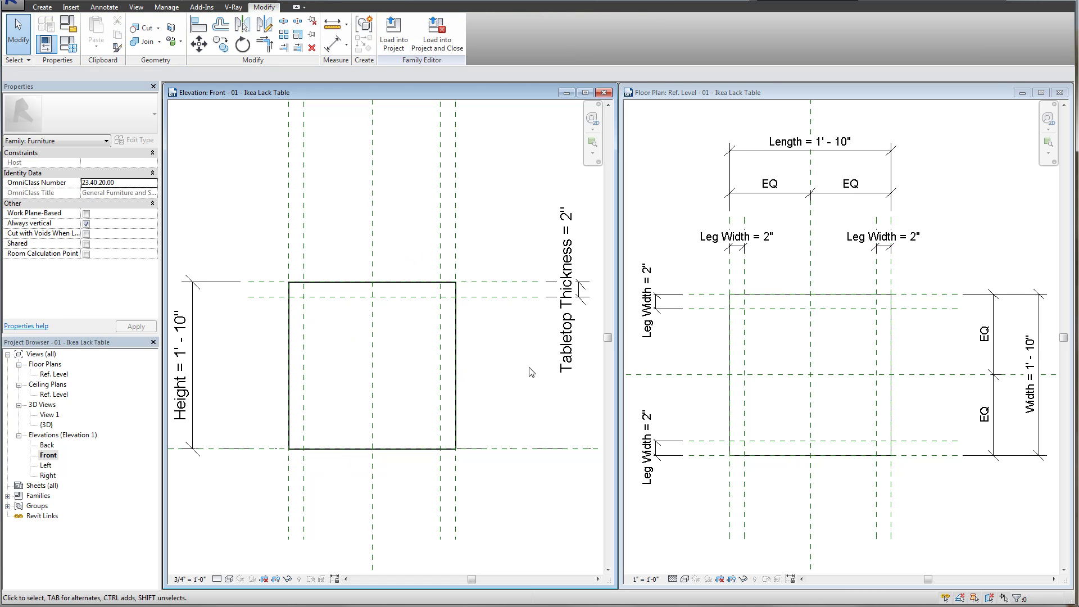
- Undo the stretch, then Align (AL) the extrusion's top edge to the top plane and lock it
key(ctrl+z)
key(a)
key(l)
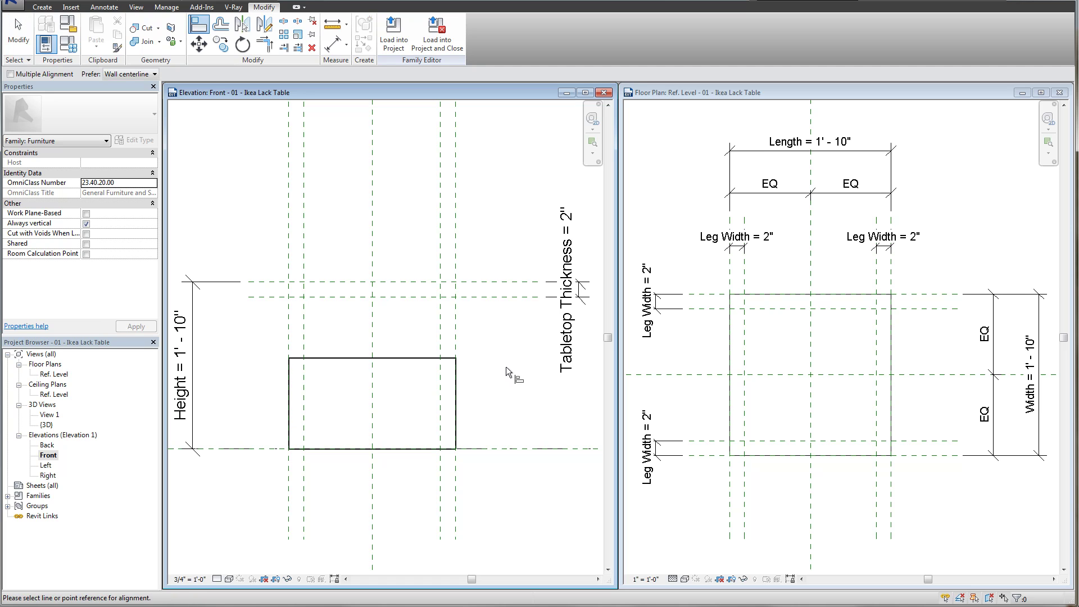
click(396, 282)
click(401, 357)
click(409, 267)
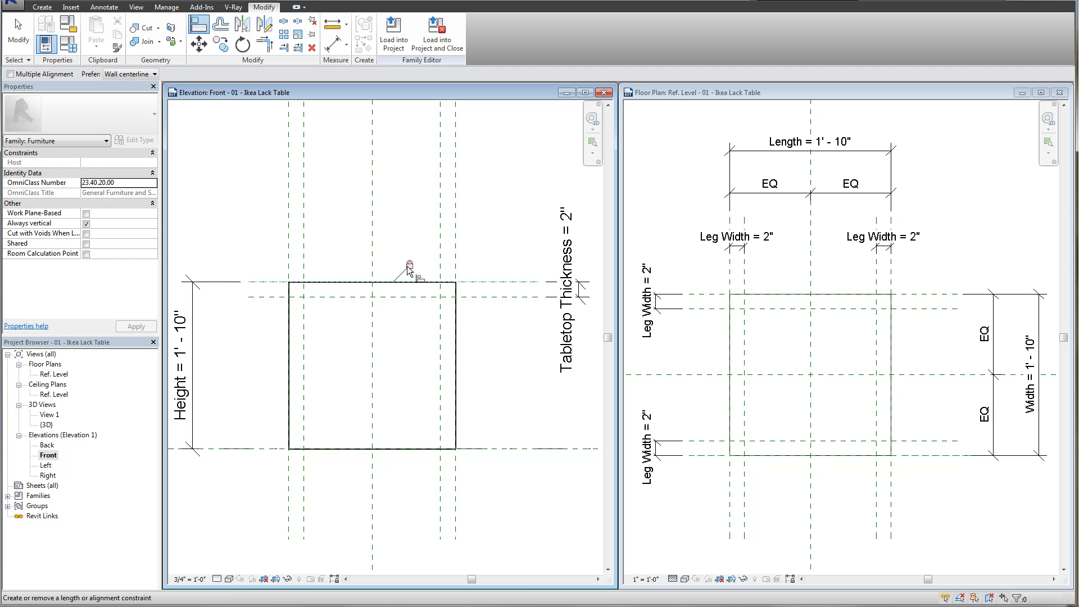
- Align the extrusion's bottom edge to the tabletop thickness plane 2" below the top
click(482, 297)
click(406, 449)
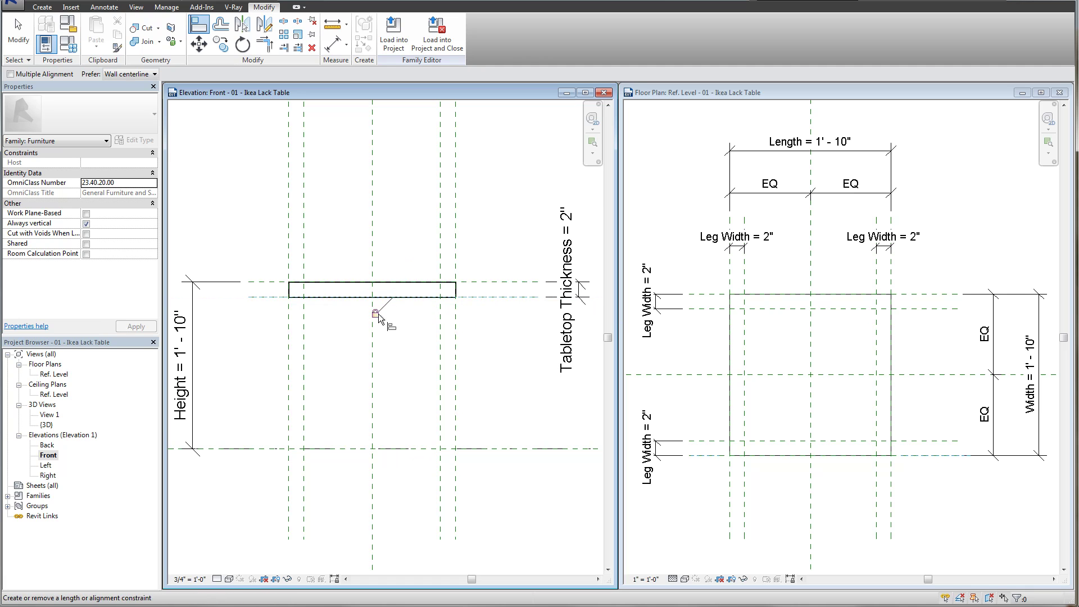
click(376, 313)
key(Escape)
click(388, 297)
click(402, 341)
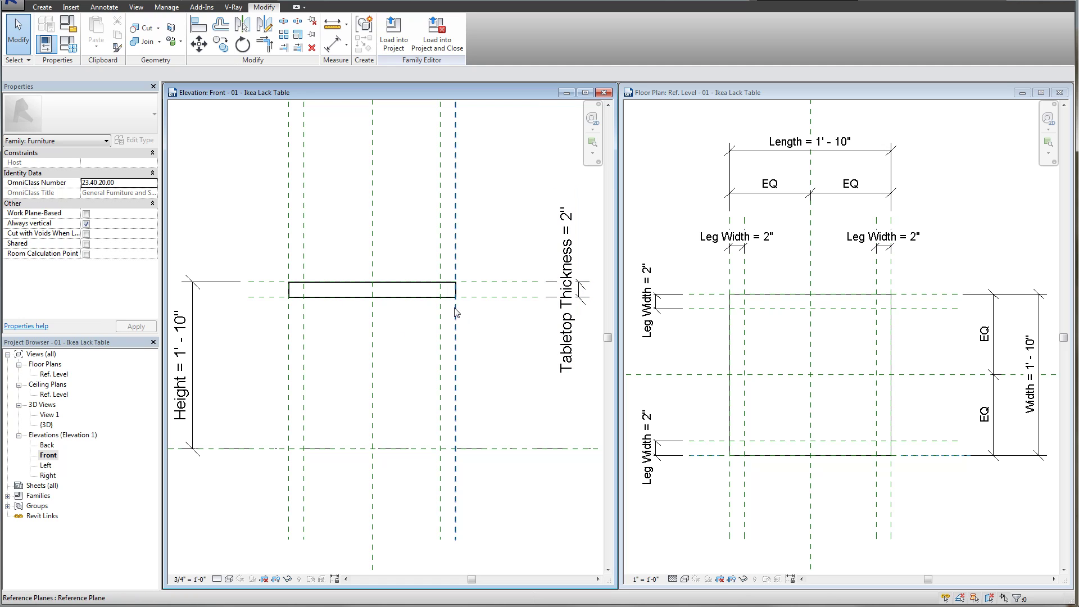
click(68, 43)
drag(771, 166, 785, 149)
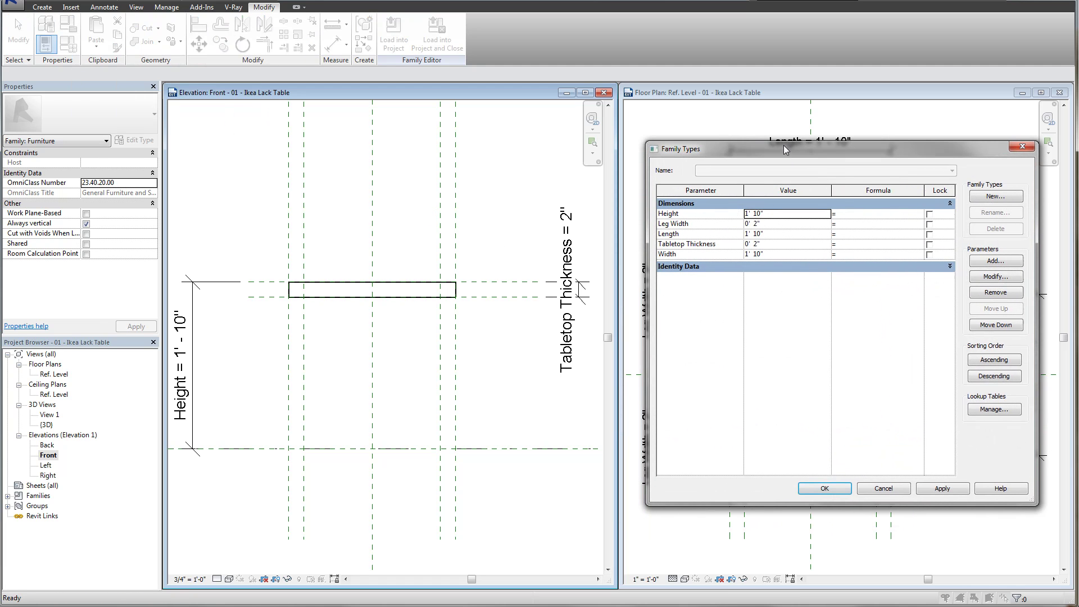
click(789, 216)
text(3)
click(948, 488)
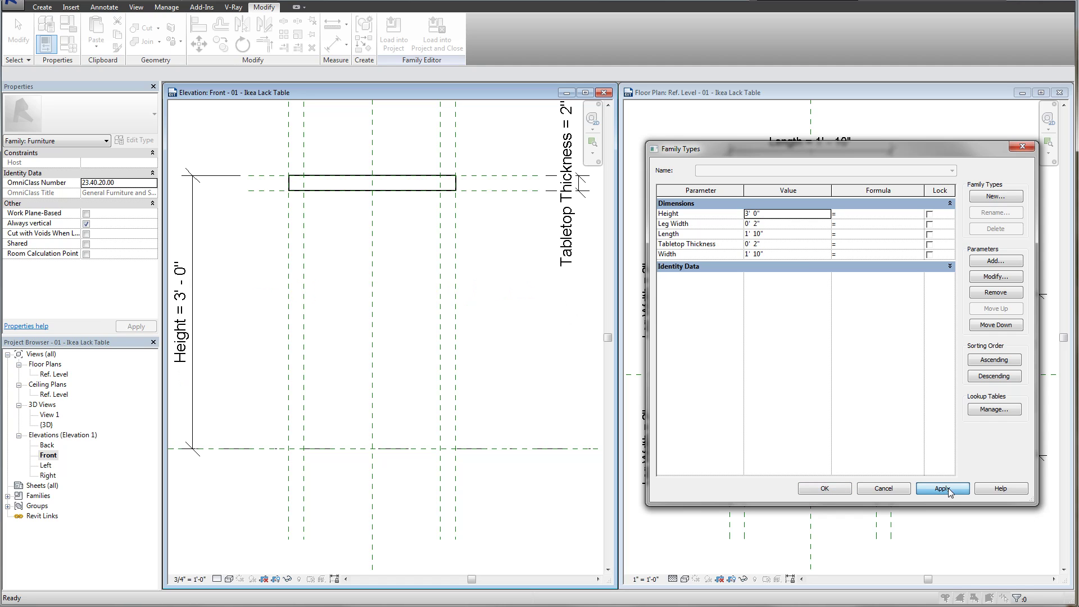
click(782, 244)
text(4")
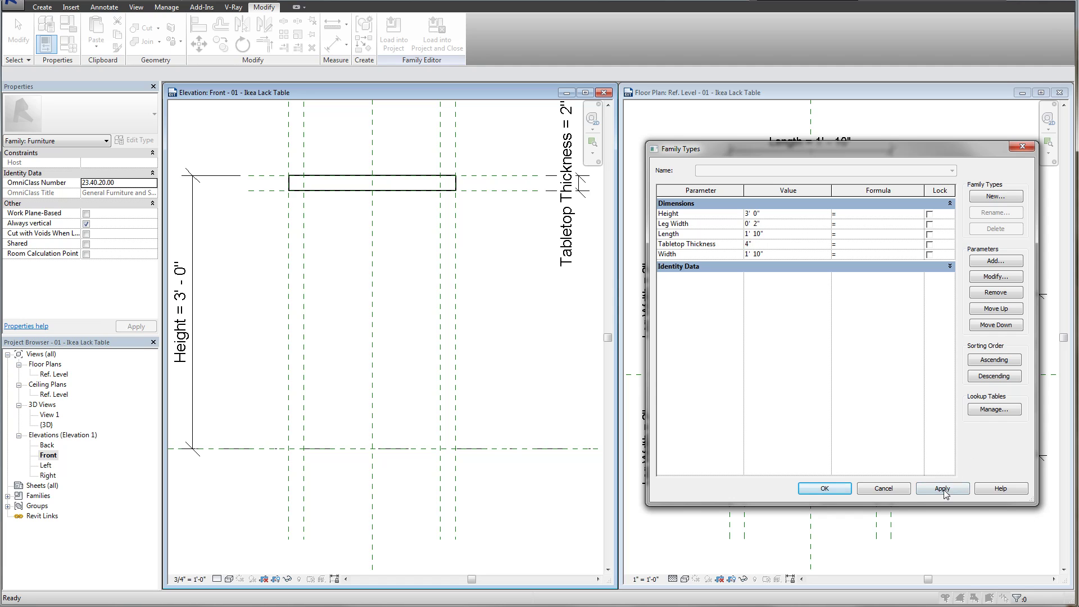
click(944, 491)
click(775, 244)
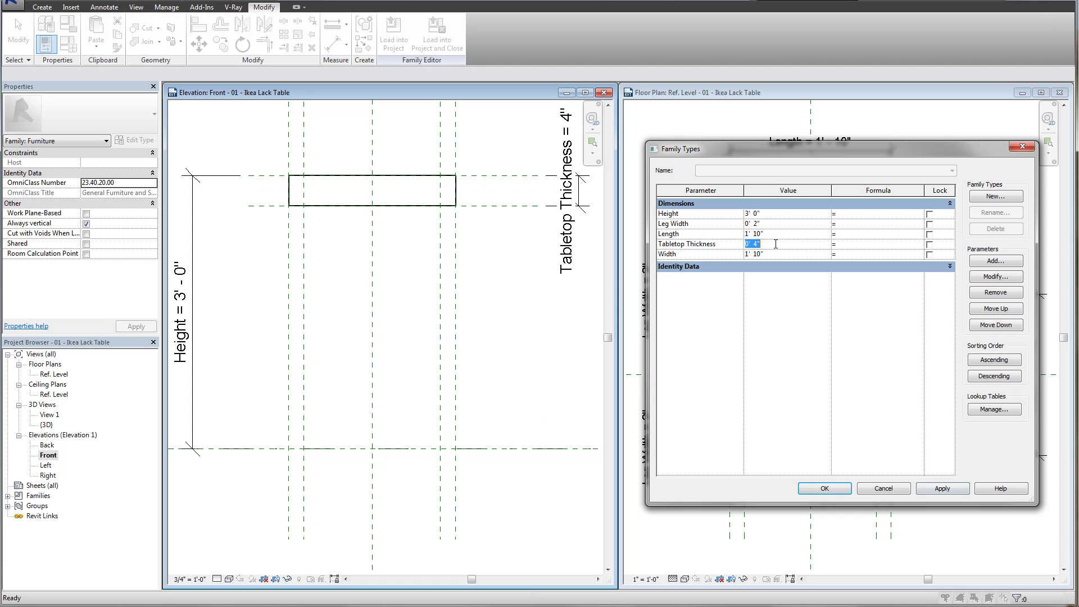
text(2")
click(782, 214)
text(1'10")
click(942, 488)
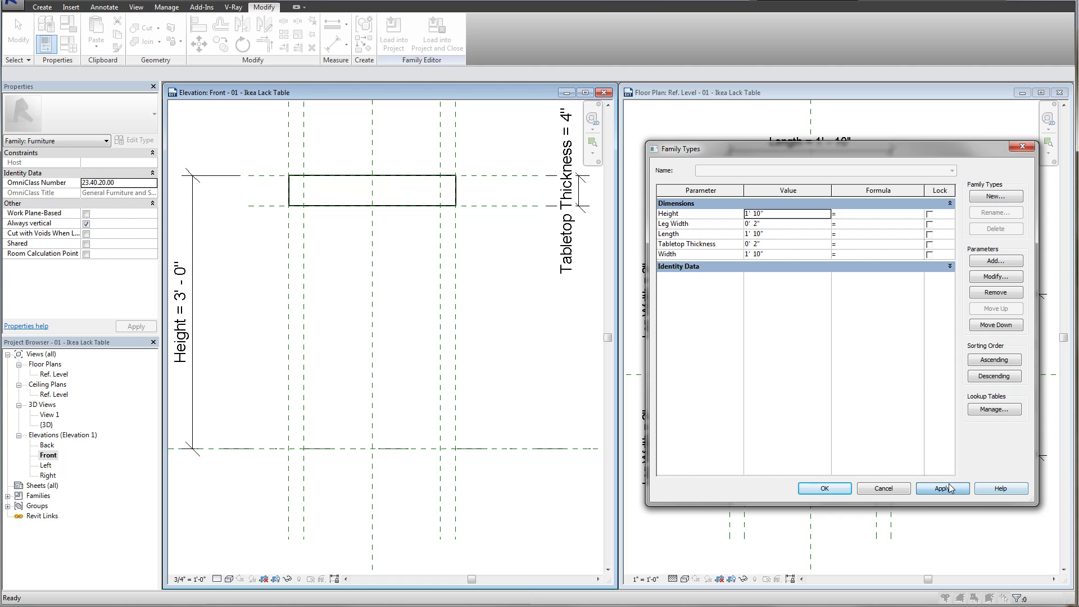
click(825, 488)
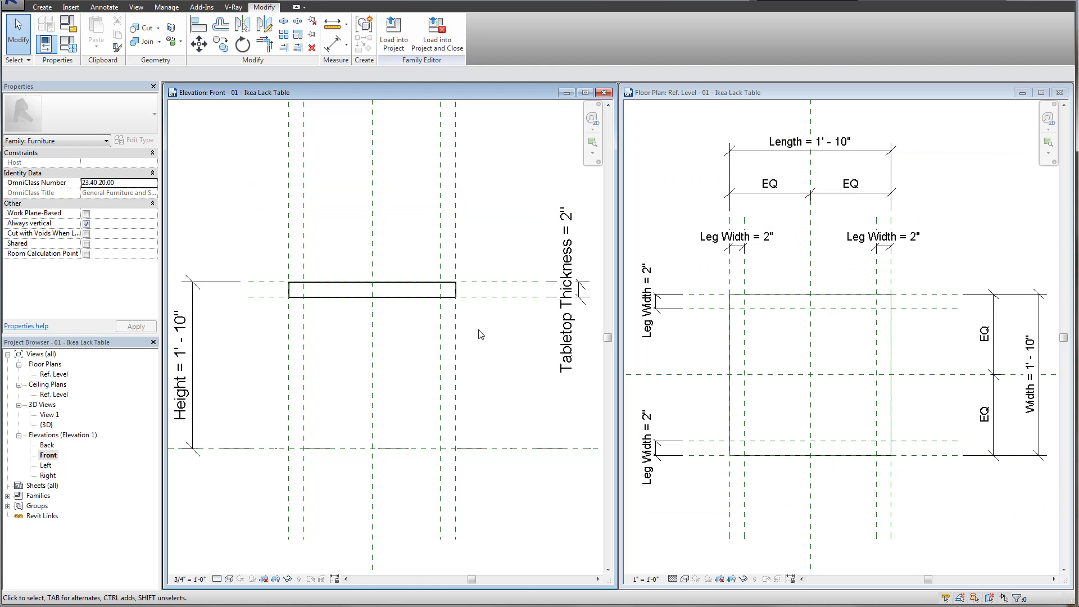
- Open the default {3D} view and inspect the thin square tabletop slab
scroll(467, 374, down, 2)
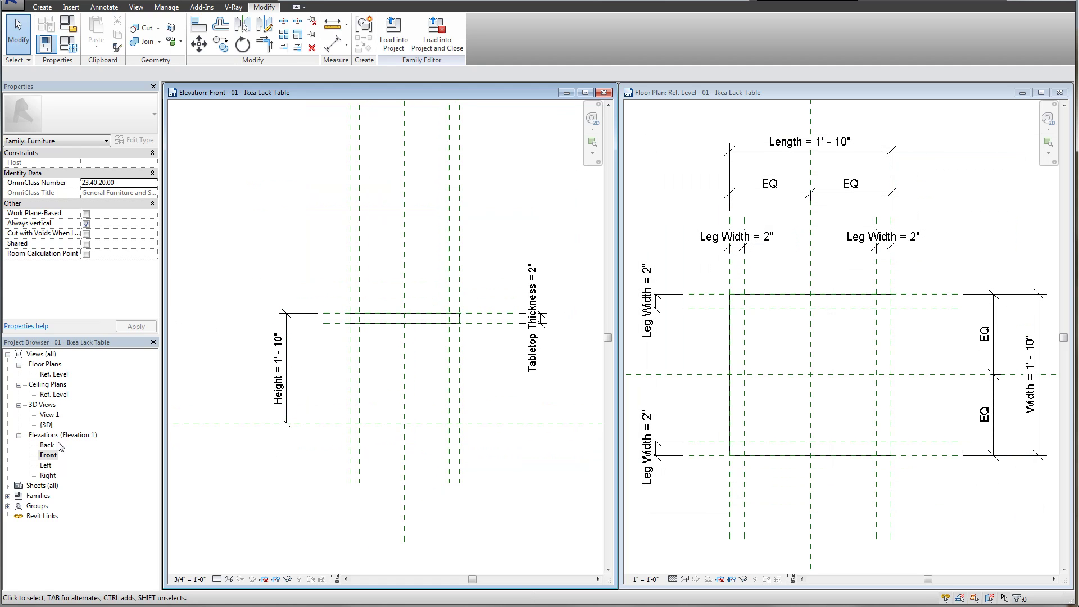
double_click(46, 425)
scroll(471, 314, down, 3)
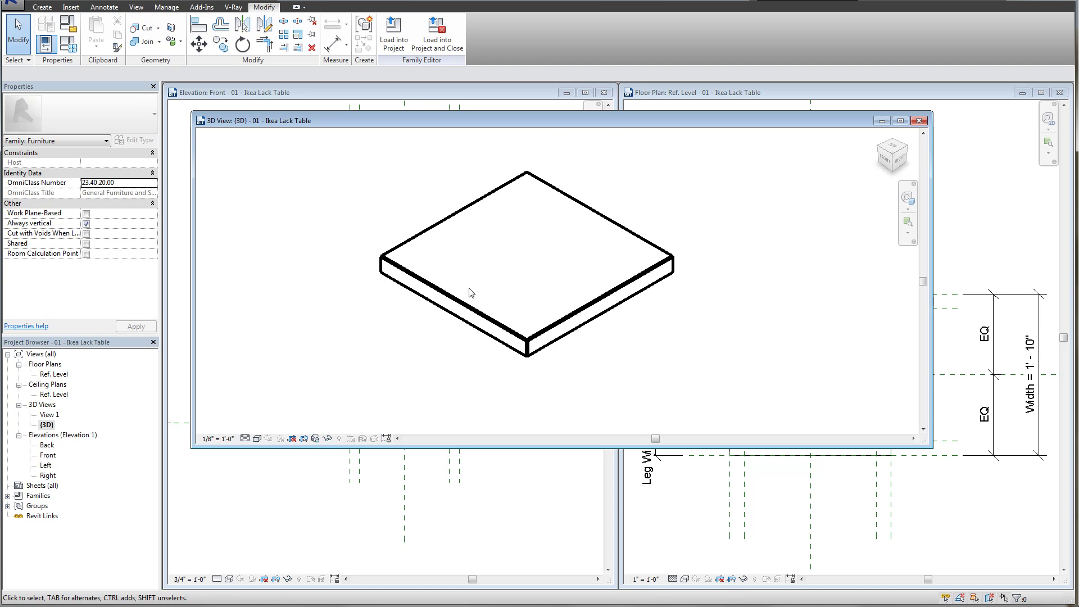
click(593, 340)
scroll(668, 360, up, 2)
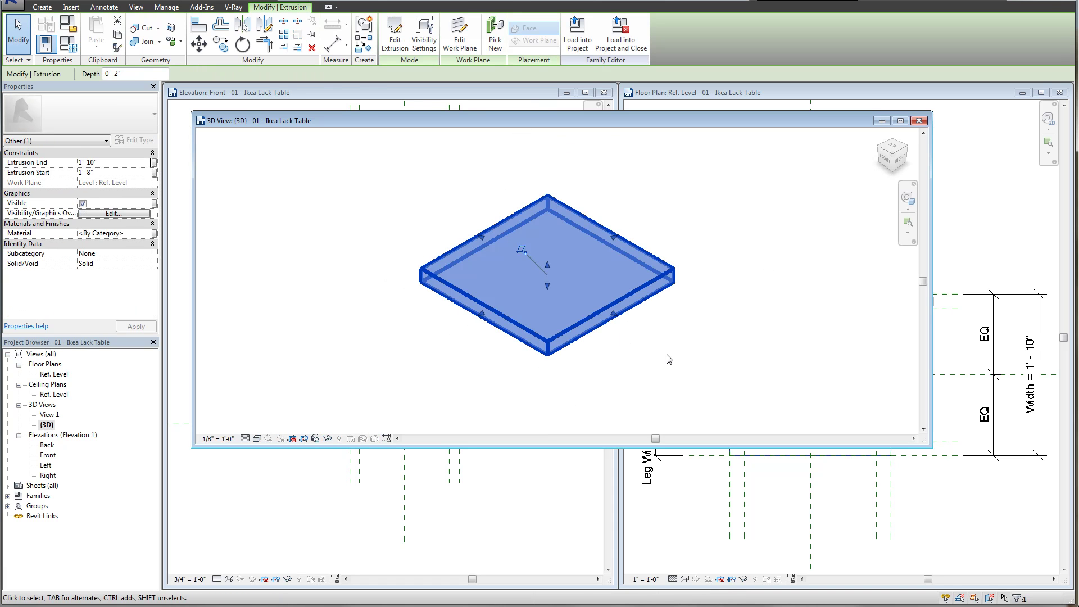
click(669, 360)
drag(704, 125, 753, 210)
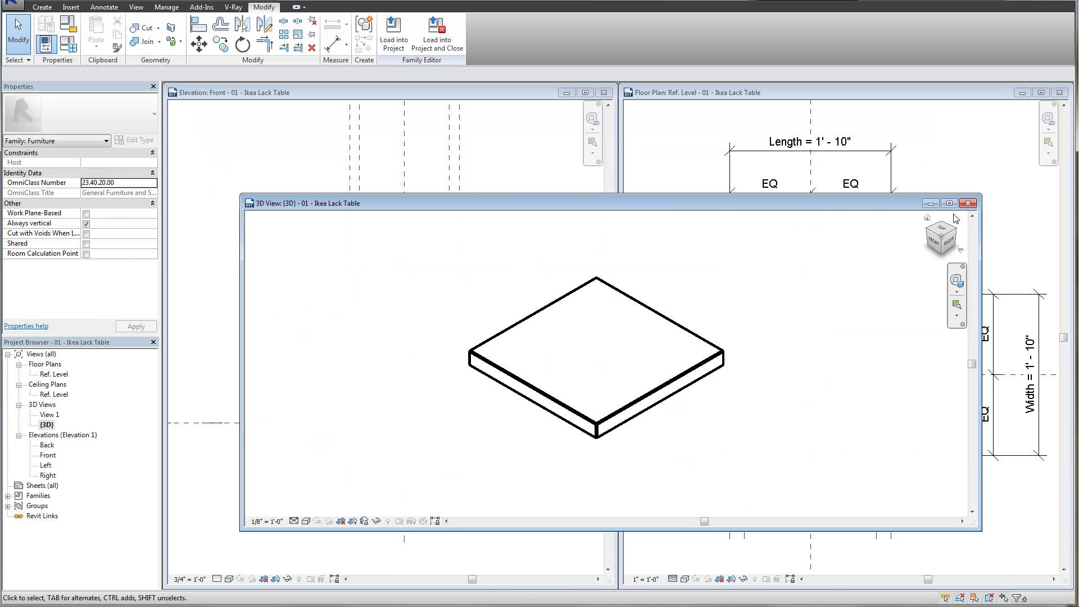